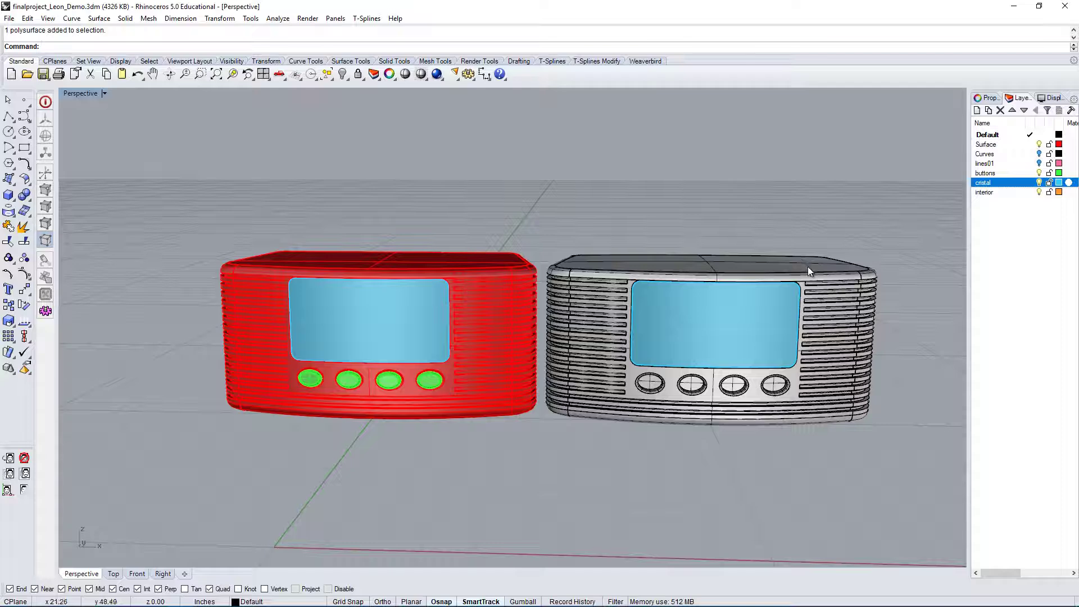
# - Examine the red radio body and the gray radio beside it from the front, above and the sides
pyautogui.moveTo(808, 267); pyautogui.dragTo(812, 281, button='right')
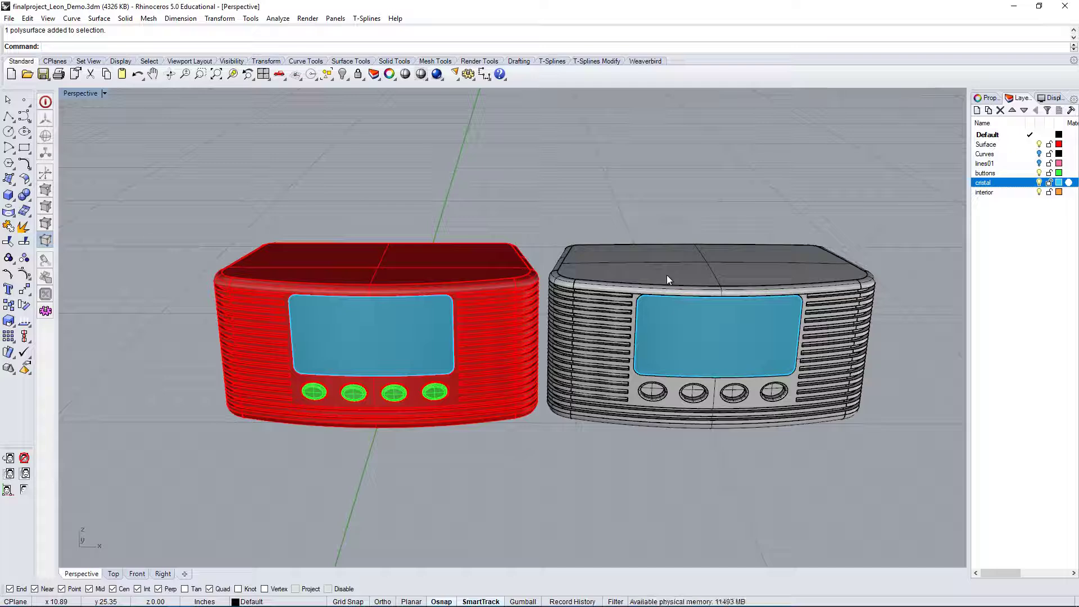
pyautogui.moveTo(667, 275); pyautogui.dragTo(680, 300, button='right')
pyautogui.scroll(4, 271, 323)
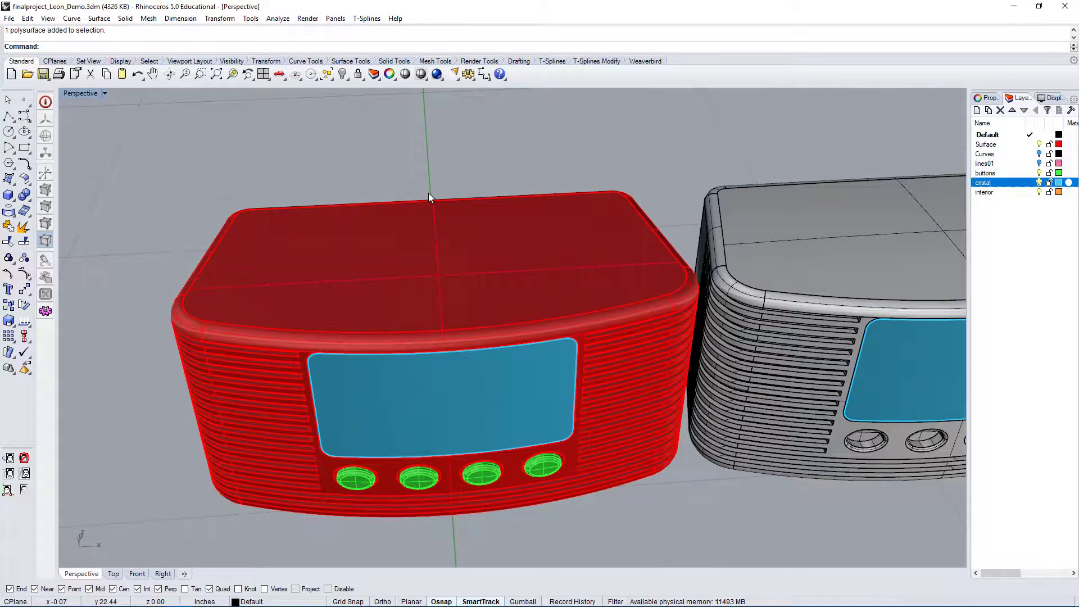
pyautogui.moveTo(393, 267); pyautogui.dragTo(393, 267)
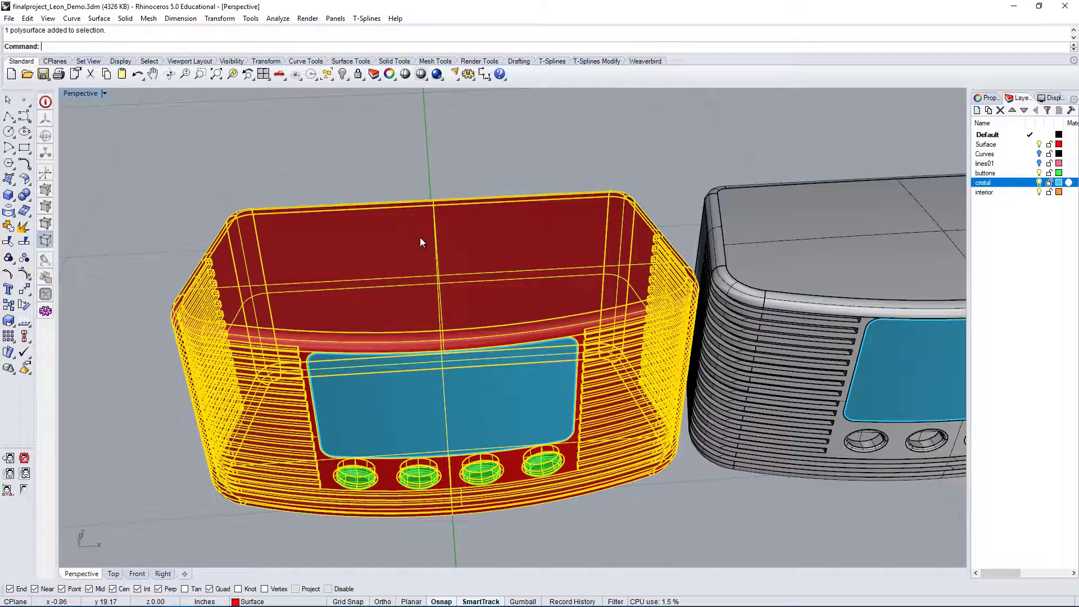
pyautogui.click(468, 177)
pyautogui.scroll(-2, 460, 185)
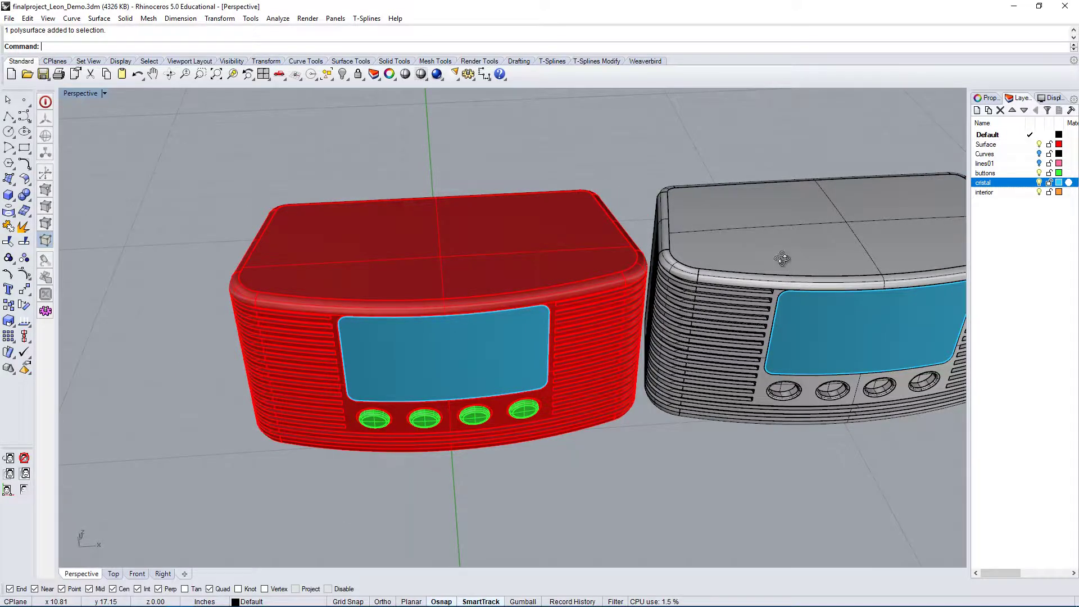
pyautogui.moveTo(782, 259); pyautogui.dragTo(720, 213, button='right')
pyautogui.scroll(-4, 720, 214)
pyautogui.scroll(4, 858, 236)
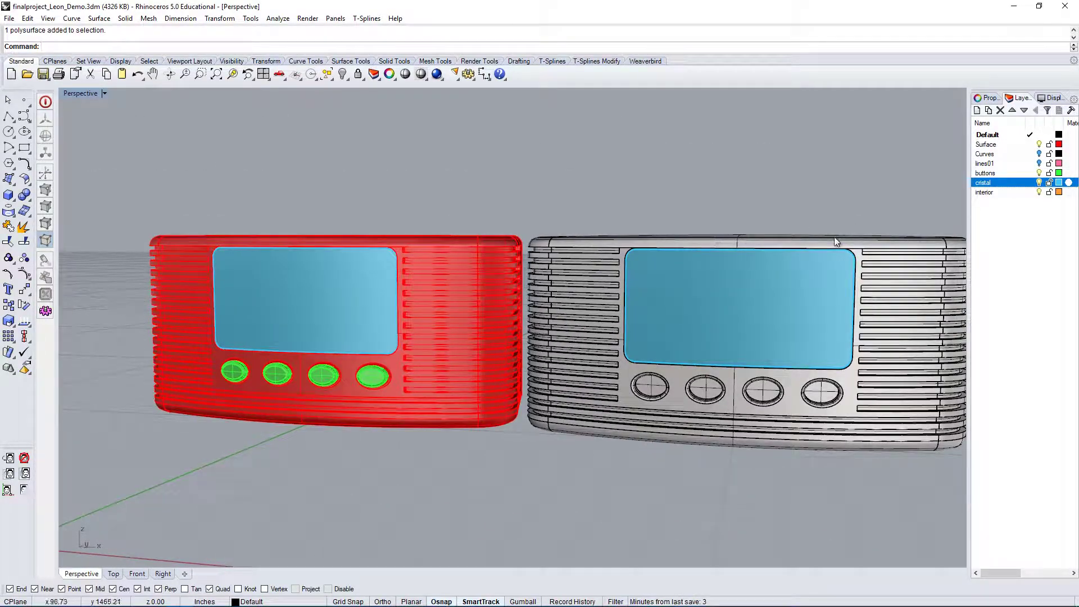
pyautogui.moveTo(748, 238); pyautogui.dragTo(738, 238, button='right')
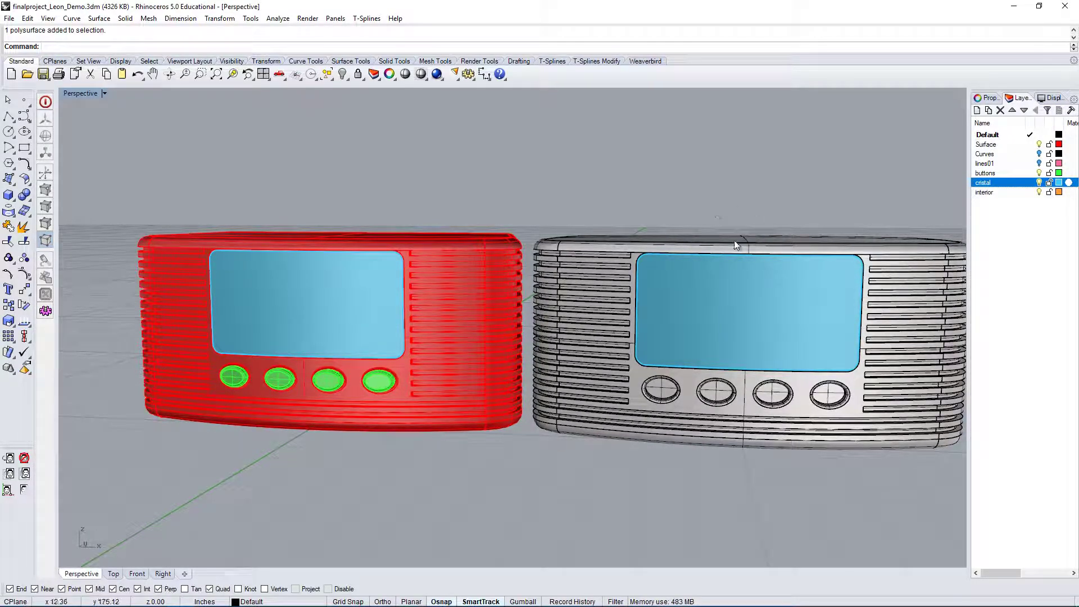
pyautogui.moveTo(735, 244); pyautogui.dragTo(589, 278, button='right')
pyautogui.moveTo(598, 432)
pyautogui.mouseDown(button='right')
pyautogui.moveTo(601, 456)
pyautogui.moveTo(606, 444)
pyautogui.mouseUp(button='right')
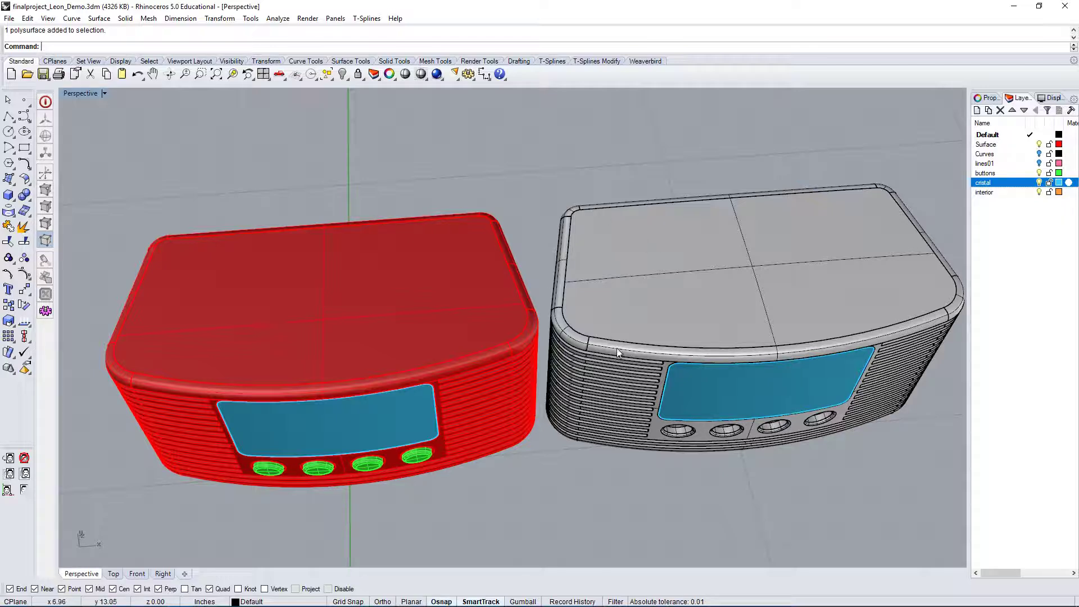
pyautogui.moveTo(444, 366); pyautogui.dragTo(362, 272, button='right')
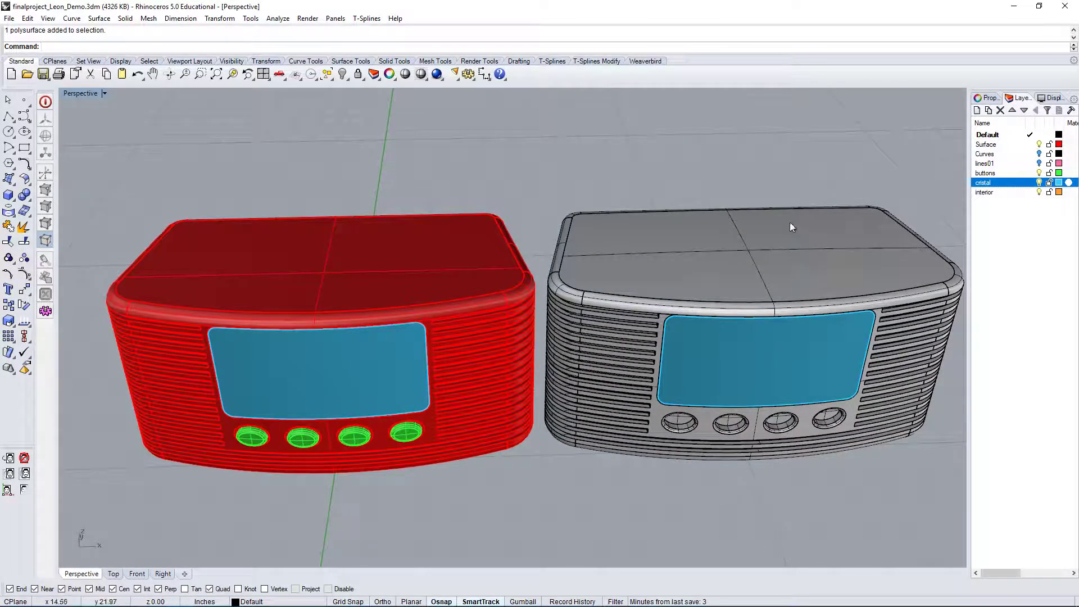
pyautogui.moveTo(644, 298); pyautogui.dragTo(539, 319, button='right')
pyautogui.scroll(-3, 538, 319)
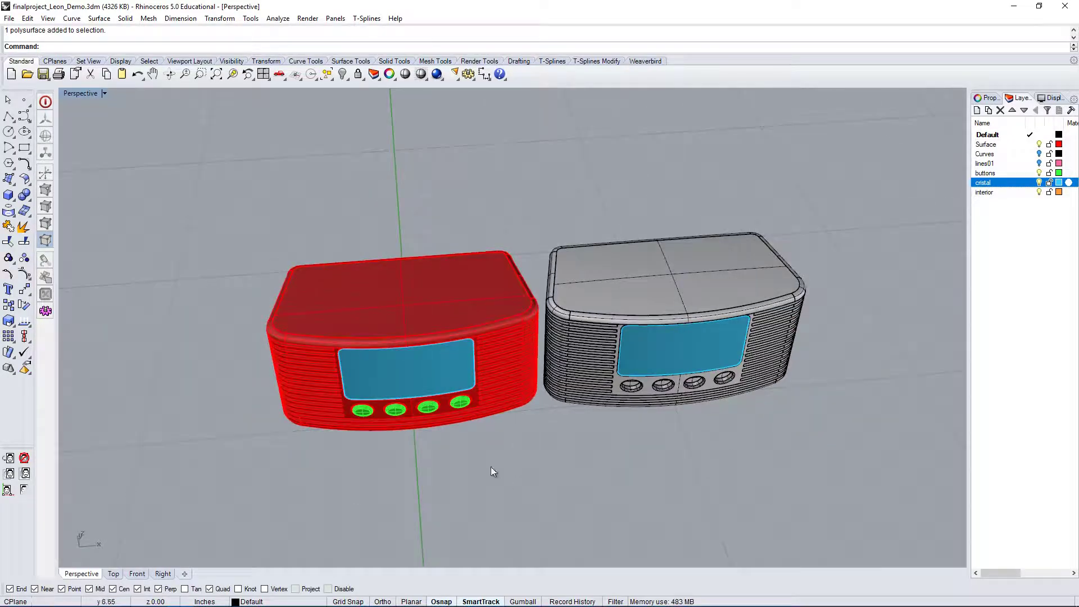
# - Copy the red radio body and place the copy beside the original, on the side away from the gray radio
pyautogui.moveTo(490, 467); pyautogui.dragTo(480, 347, button='right')
pyautogui.click(525, 304)
pyautogui.scroll(-3, 618, 309)
pyautogui.scroll(4, 453, 354)
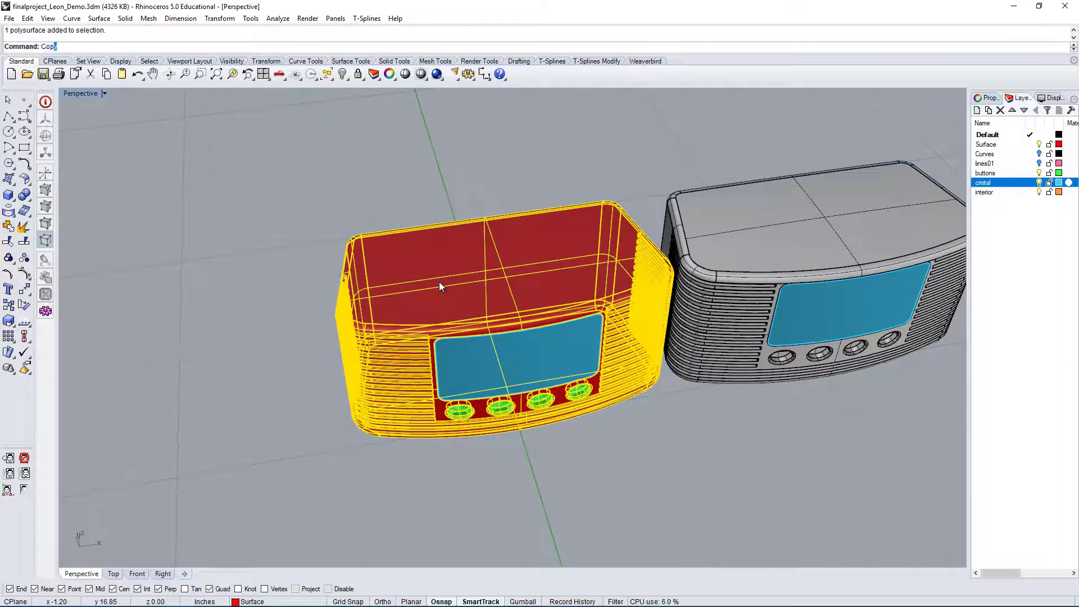
pyautogui.write('y')
pyautogui.press('Return')
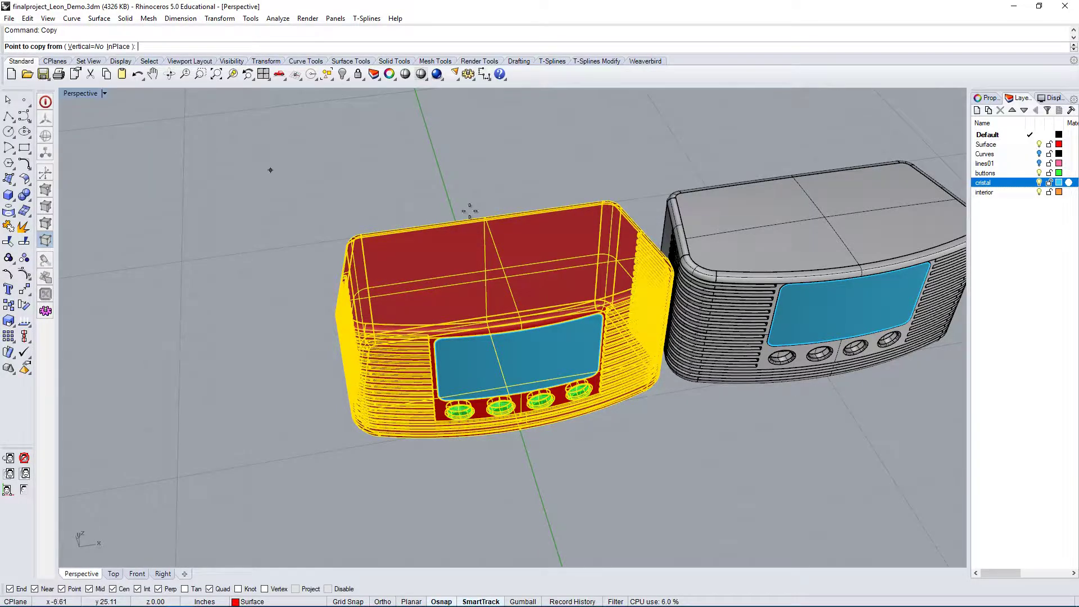
pyautogui.scroll(-3, 533, 467)
pyautogui.click(552, 450)
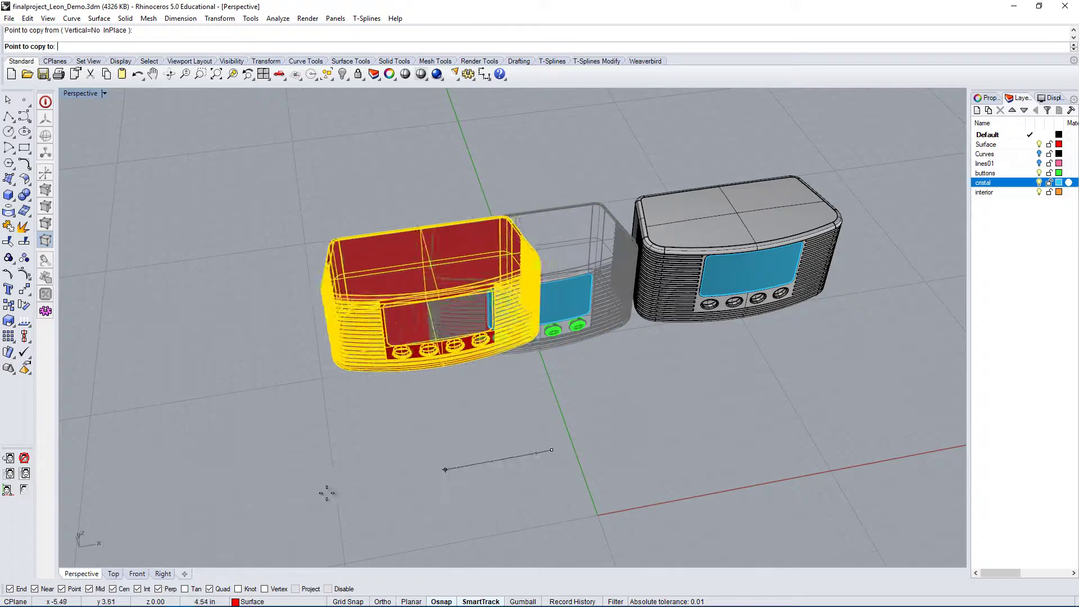
pyautogui.click(230, 512)
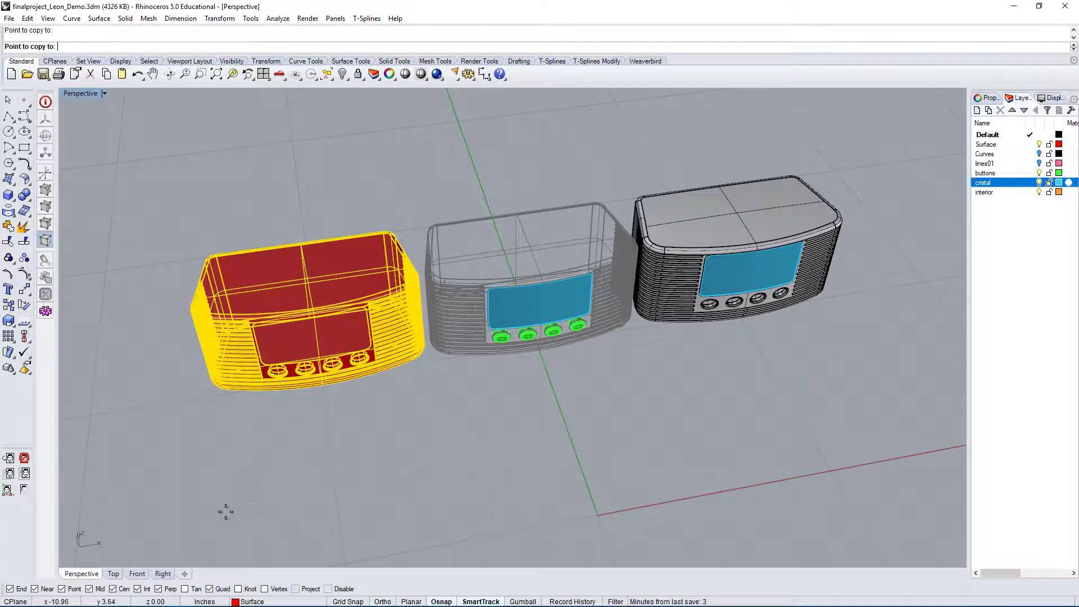
pyautogui.moveTo(292, 496); pyautogui.dragTo(312, 388, button='right')
pyautogui.rightClick(284, 466)
# - Move the copied radio body to the Default layer and select it again
pyautogui.click(312, 244)
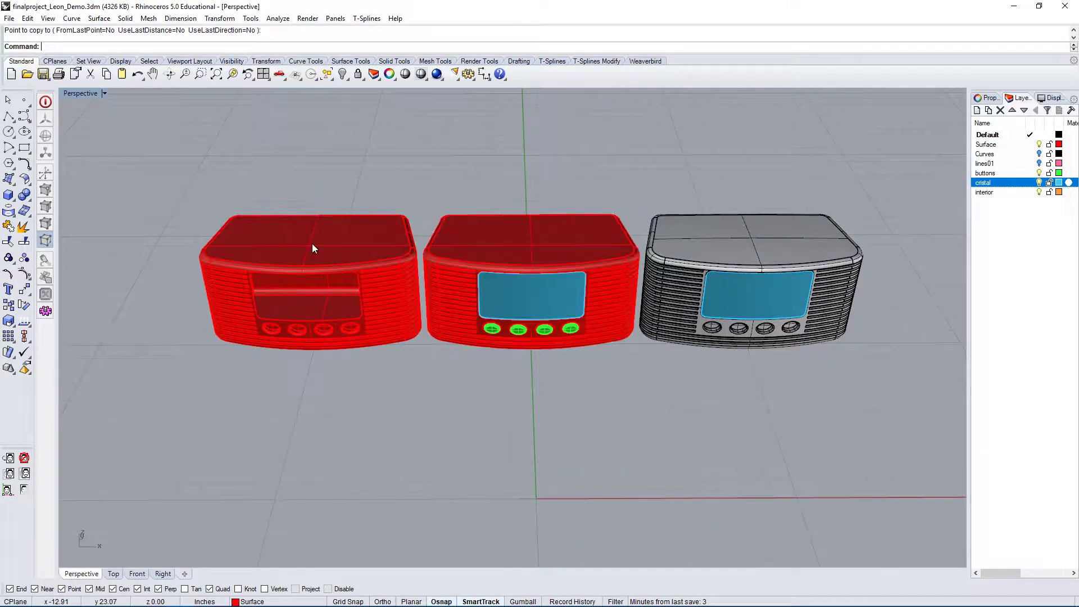
pyautogui.moveTo(410, 260); pyautogui.dragTo(851, 180, button='right')
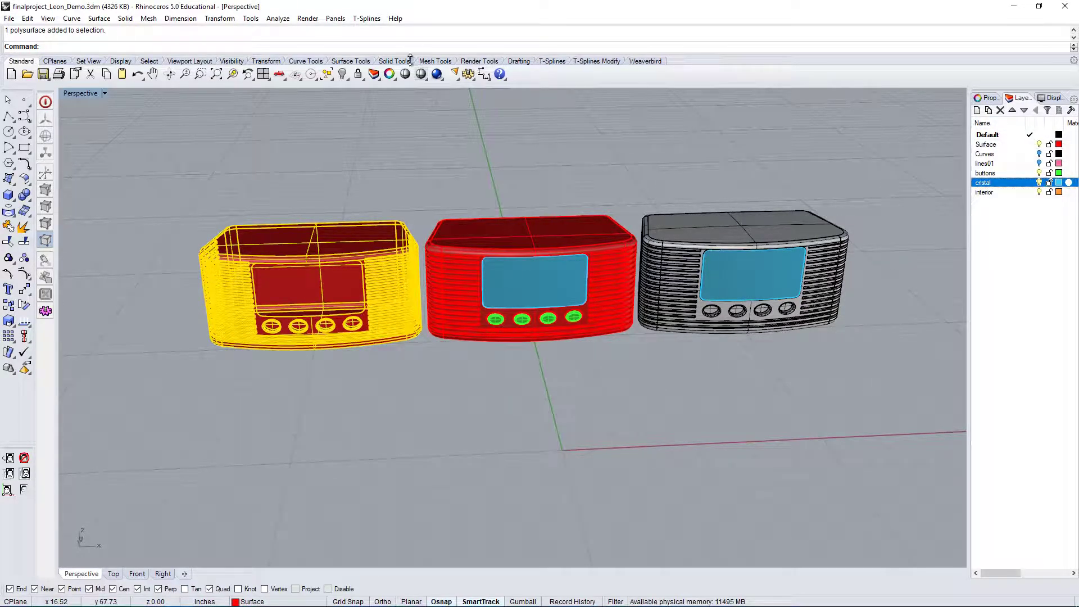
pyautogui.click(374, 74)
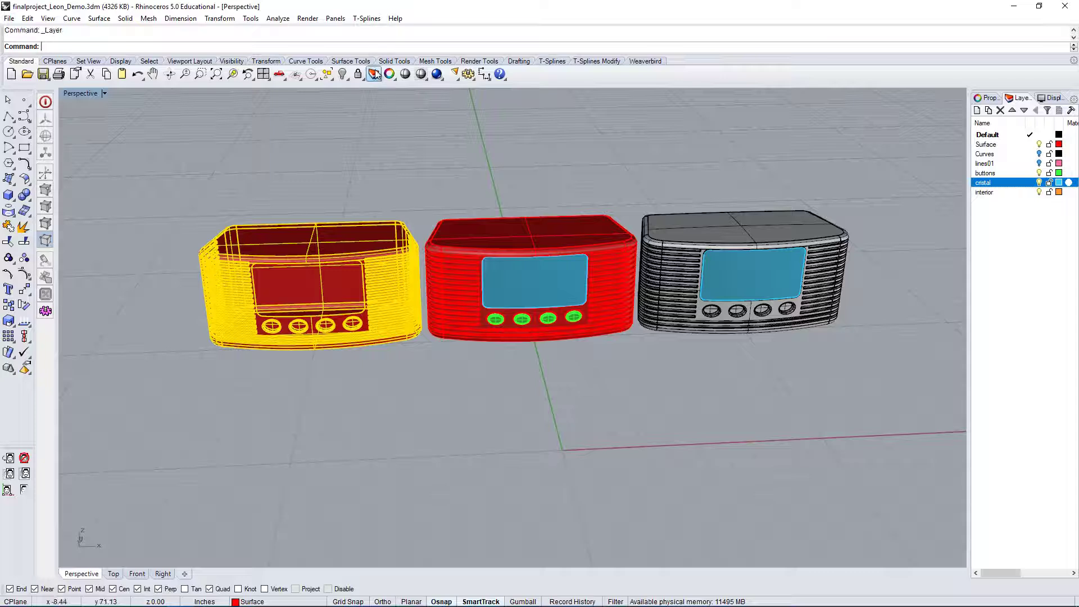
pyautogui.click(374, 73)
pyautogui.click(394, 97)
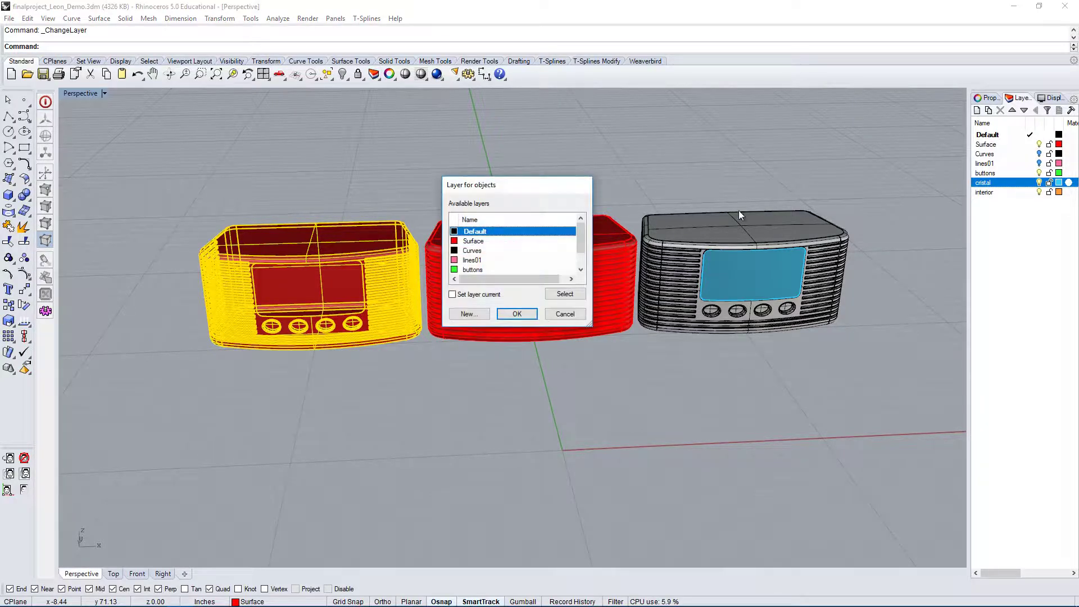
pyautogui.doubleClick(476, 233)
pyautogui.press('Escape')
pyautogui.click(310, 240)
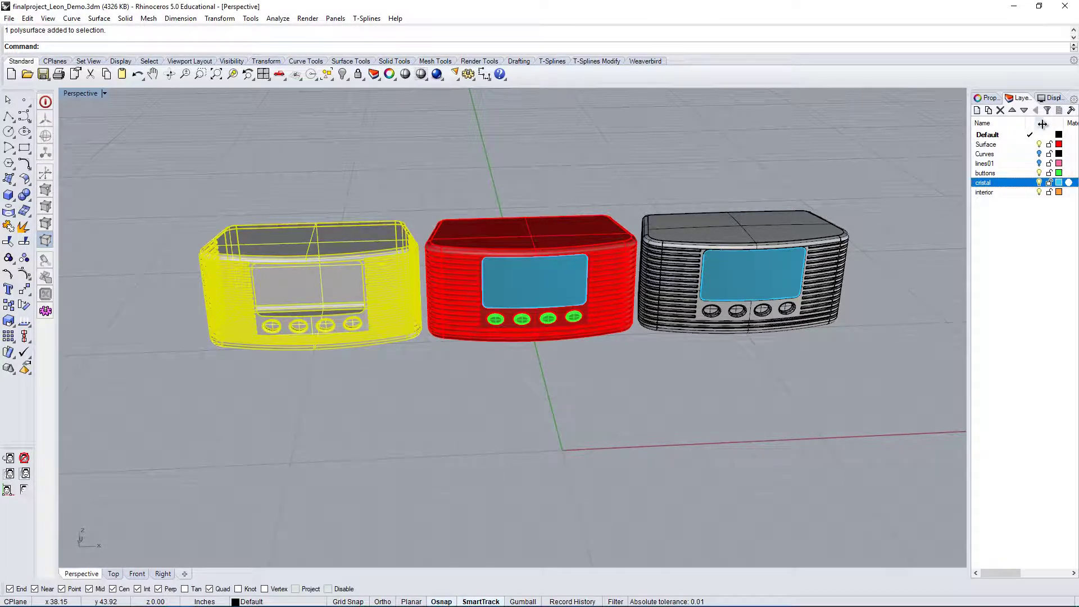
# - Set the Default layer's color to Black
pyautogui.click(994, 135)
pyautogui.click(1060, 135)
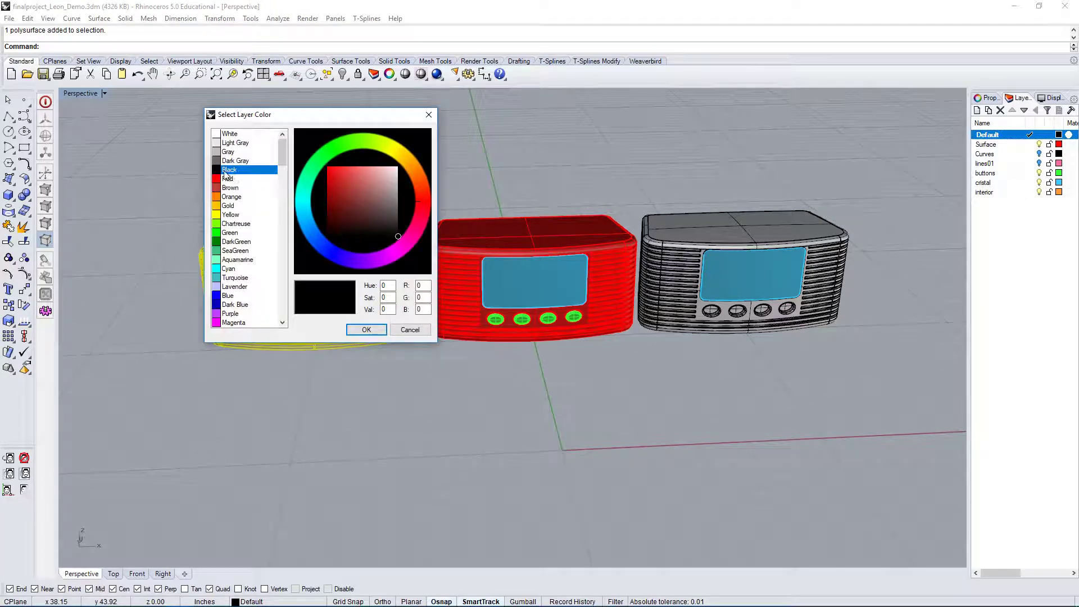
pyautogui.click(366, 329)
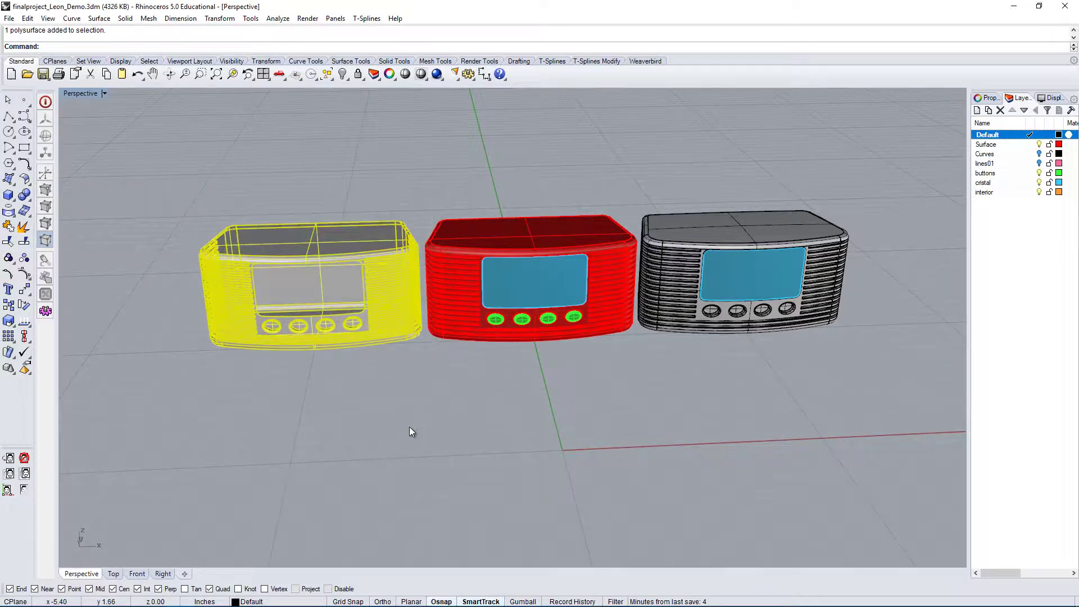
# - Explode the copied radio body into separate surfaces and clear the selection
pyautogui.click(259, 268)
pyautogui.moveTo(202, 332); pyautogui.dragTo(224, 361, button='right')
pyautogui.press('Escape')
pyautogui.scroll(4, 271, 298)
pyautogui.moveTo(271, 298); pyautogui.dragTo(291, 284, button='right')
pyautogui.scroll(5, 275, 349)
pyautogui.click(291, 285)
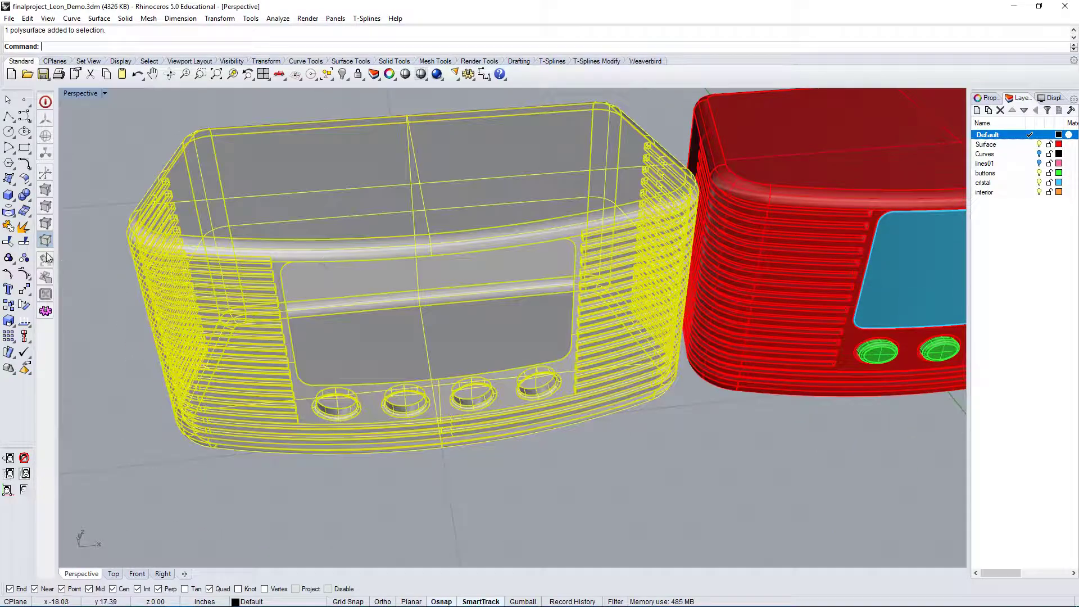
pyautogui.click(46, 259)
pyautogui.press('Escape')
# - Show the control points of the rounded surface along the body's upper front edge and select a point at its middle
pyautogui.moveTo(544, 464); pyautogui.dragTo(473, 326, button='right')
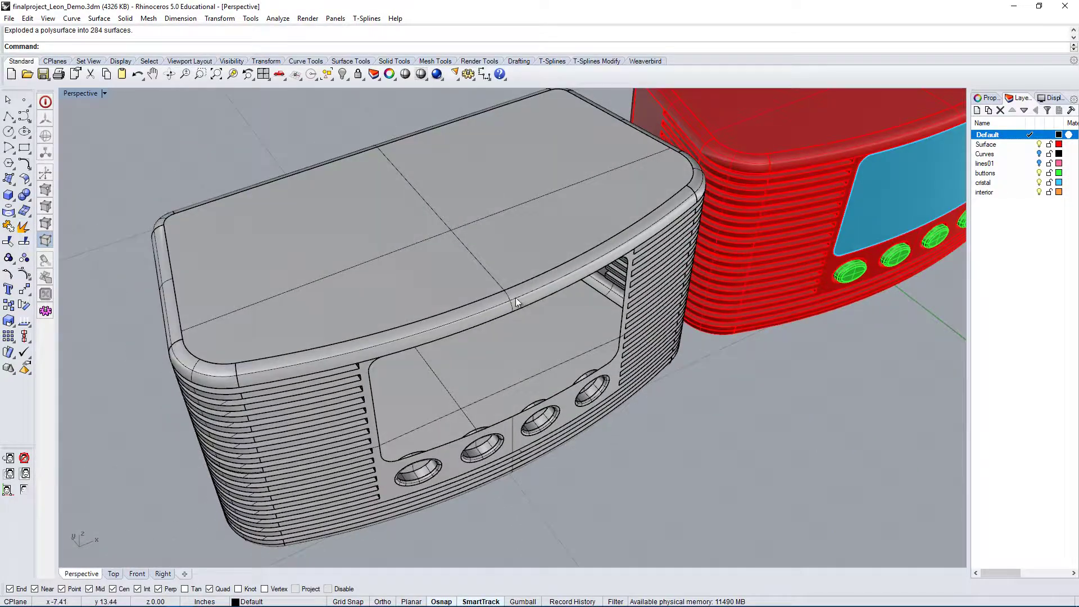
pyautogui.click(515, 302)
pyautogui.moveTo(370, 341); pyautogui.dragTo(440, 221, button='right')
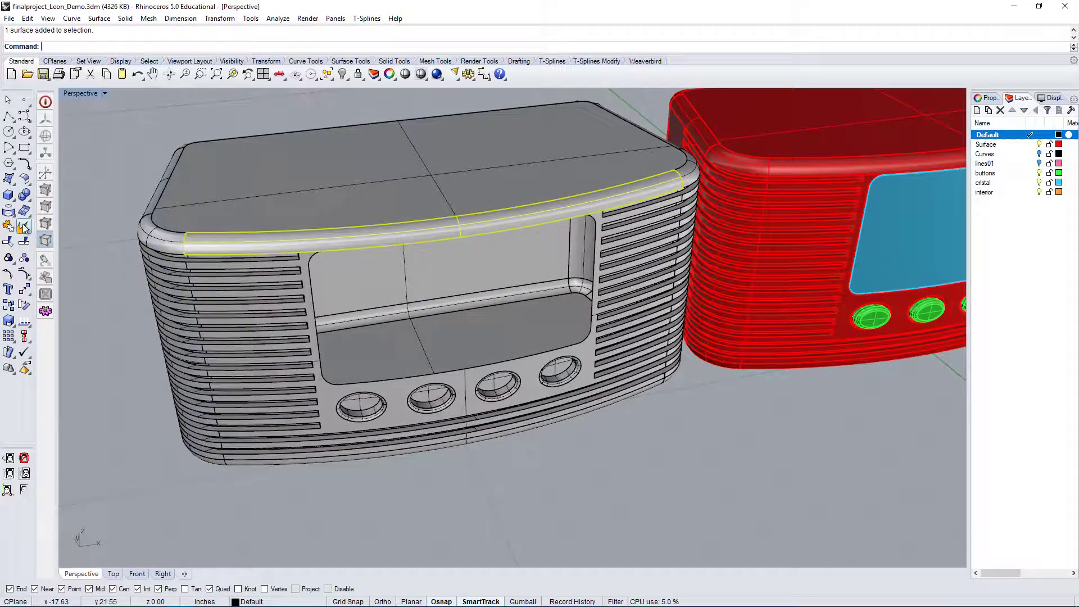
pyautogui.click(23, 274)
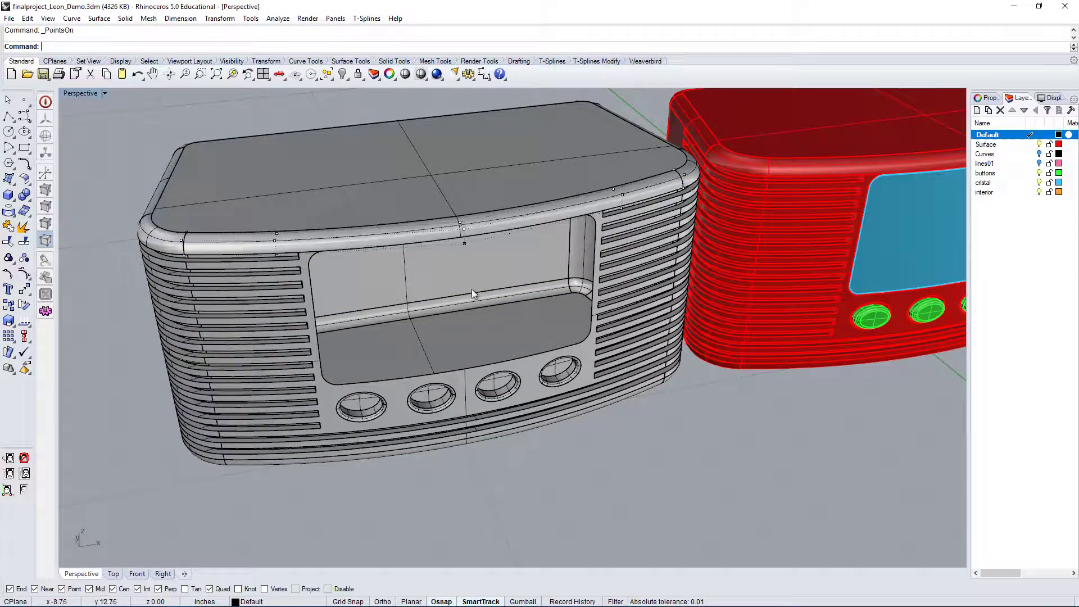
pyautogui.scroll(2, 464, 237)
pyautogui.click(458, 218)
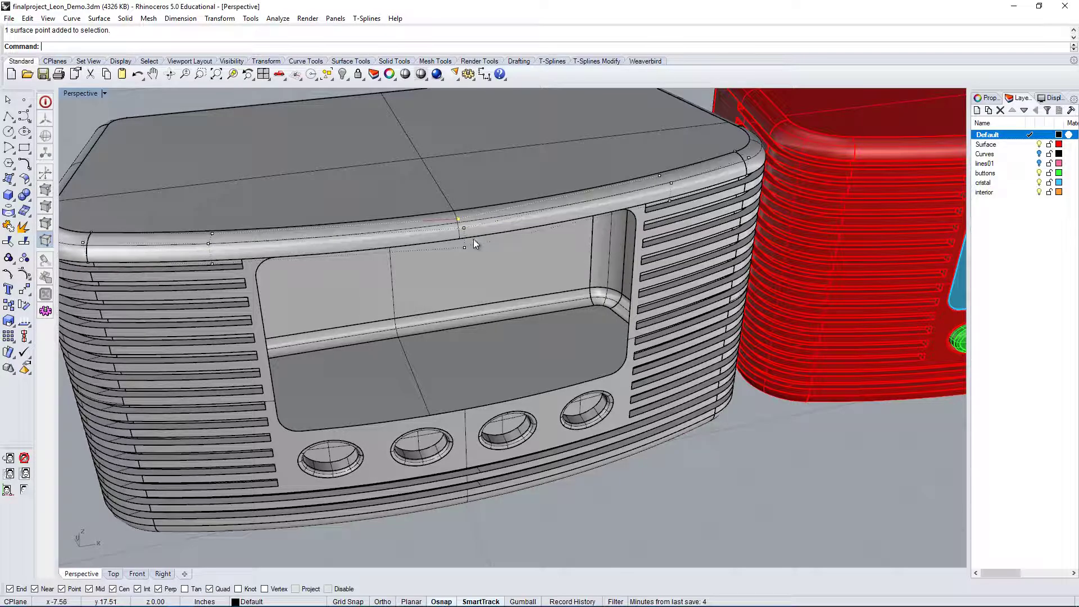
# - Examine the control points of the rounded front edge surface and how it meets the body's flat top surface
pyautogui.scroll(-5, 465, 228)
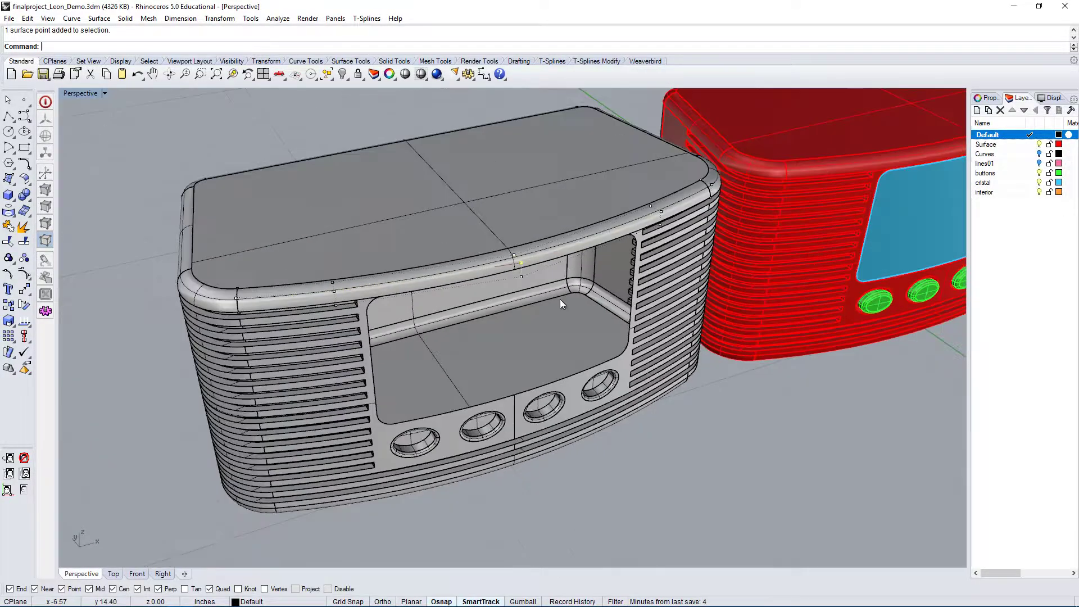
pyautogui.moveTo(560, 299); pyautogui.dragTo(478, 281, button='right')
pyautogui.scroll(-3, 540, 315)
pyautogui.scroll(3, 435, 251)
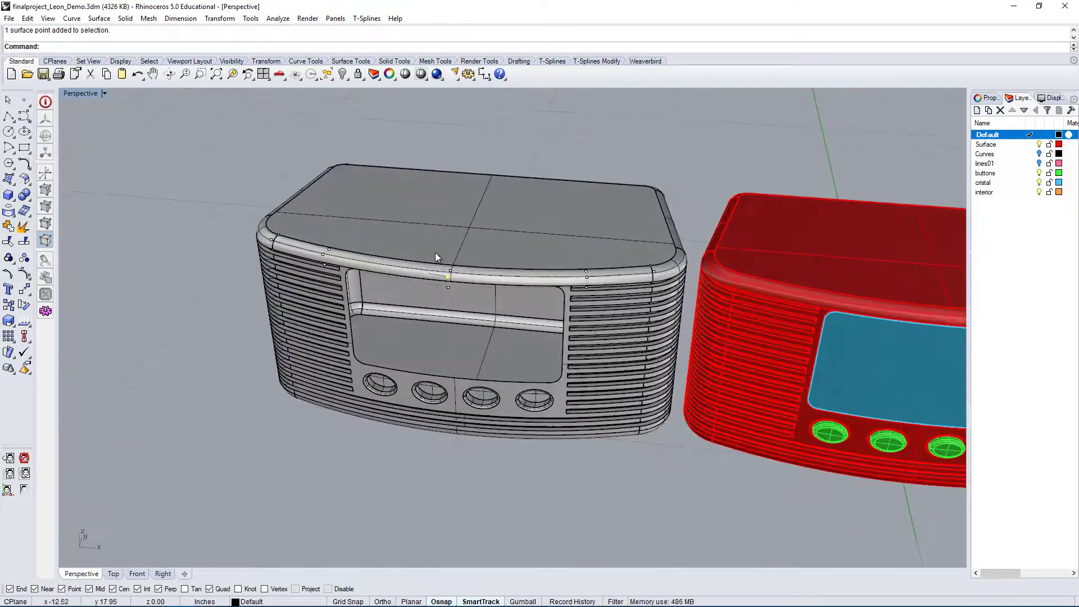
pyautogui.scroll(2, 365, 260)
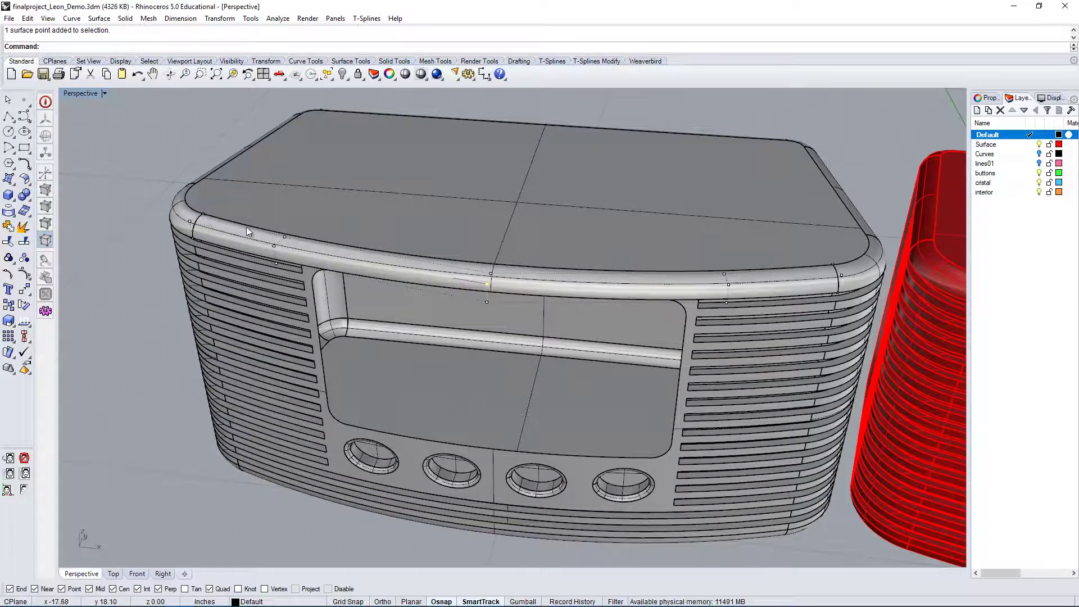
pyautogui.moveTo(467, 269); pyautogui.dragTo(678, 279, button='right')
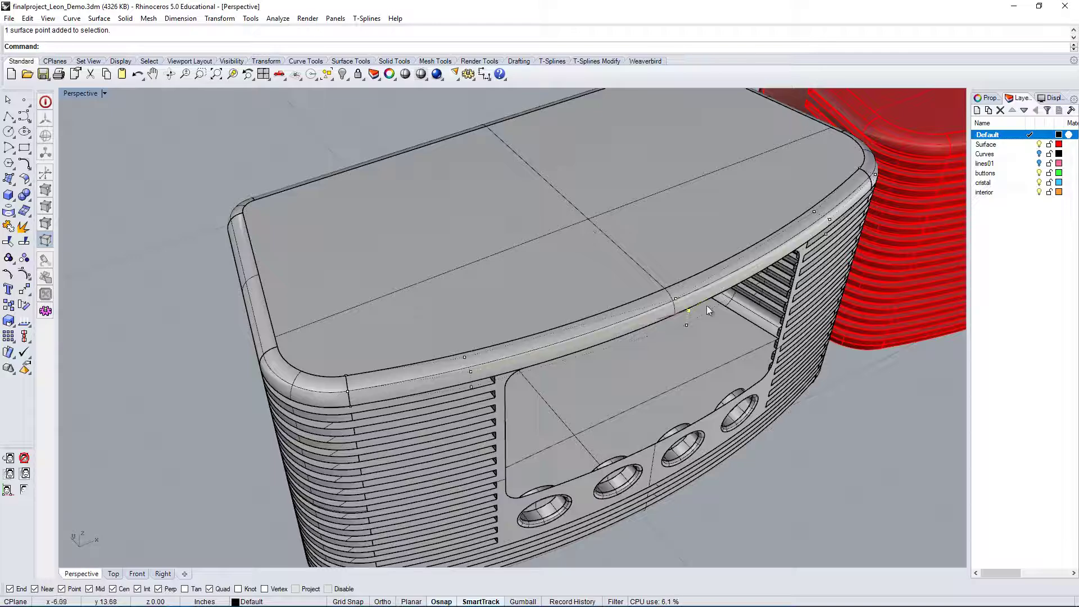
pyautogui.moveTo(698, 321); pyautogui.dragTo(619, 248, button='right')
pyautogui.click(565, 238)
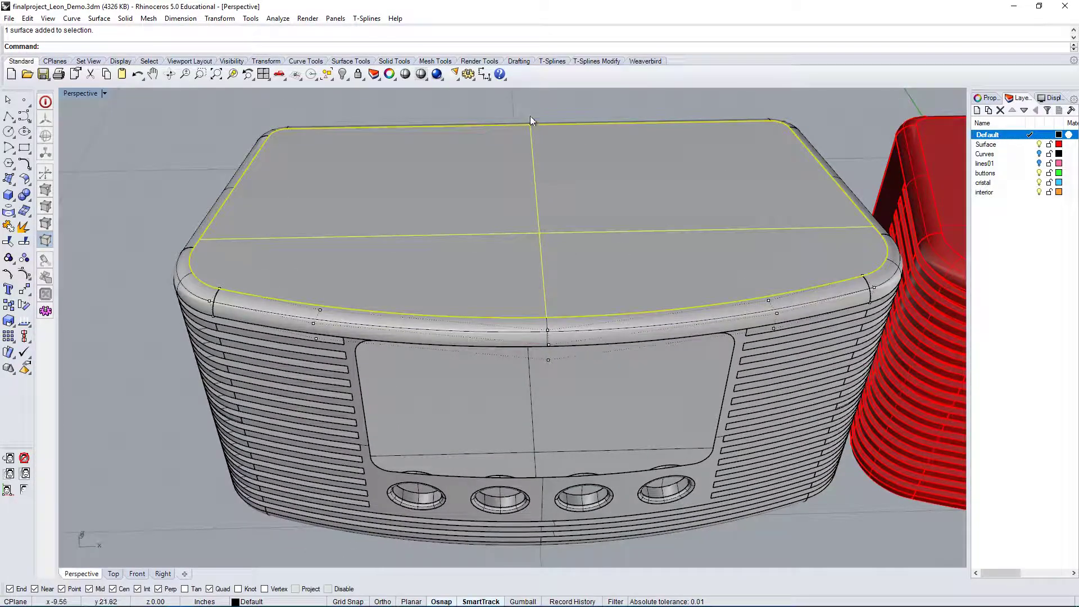
pyautogui.moveTo(549, 281); pyautogui.dragTo(440, 243, button='right')
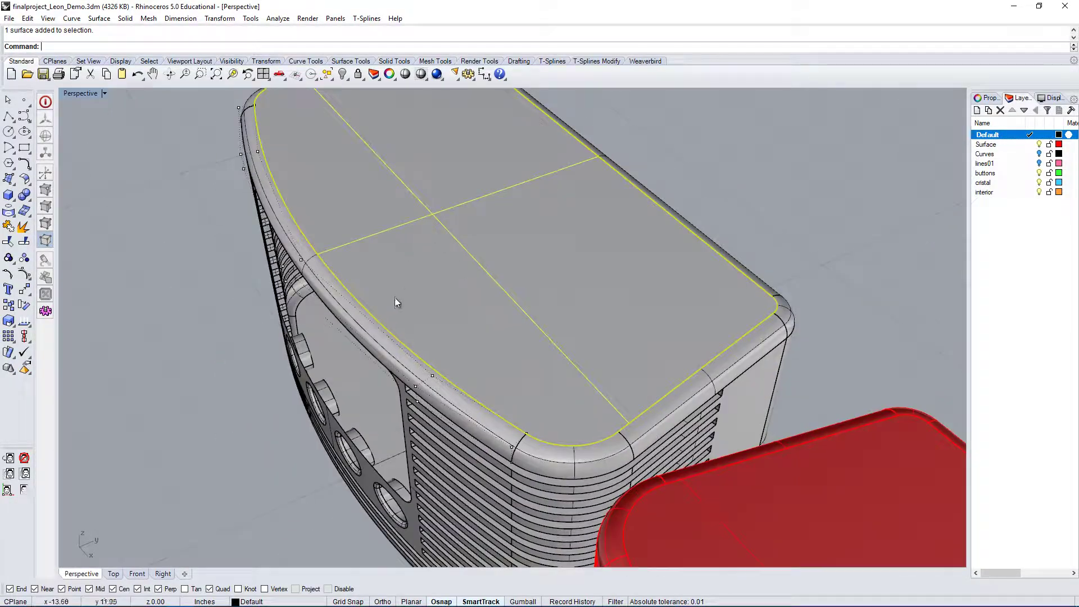
pyautogui.moveTo(396, 300); pyautogui.dragTo(441, 380, button='right')
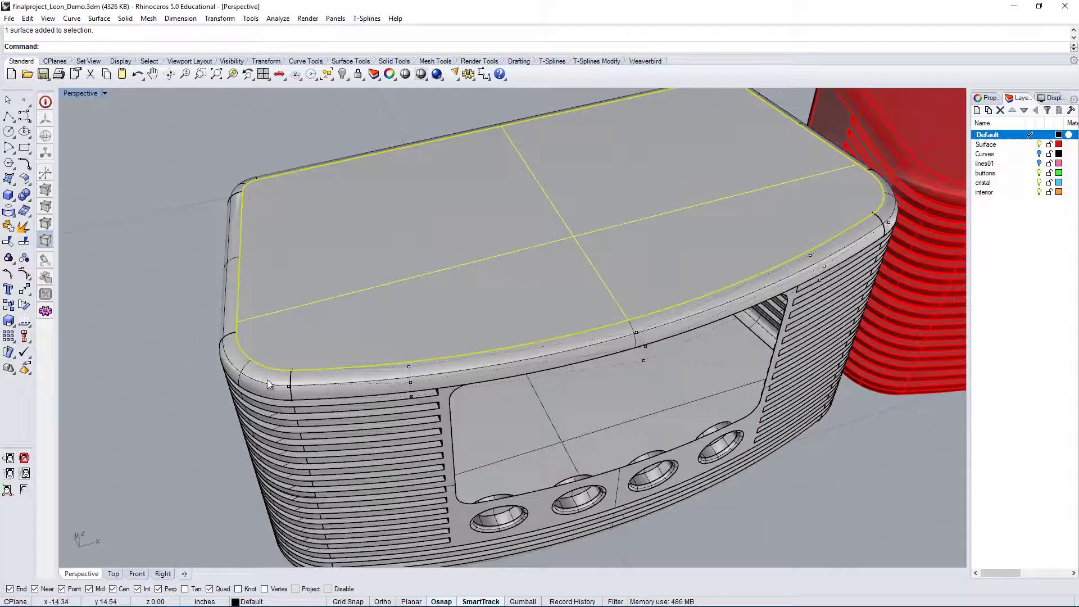
pyautogui.moveTo(363, 386); pyautogui.dragTo(345, 375, button='right')
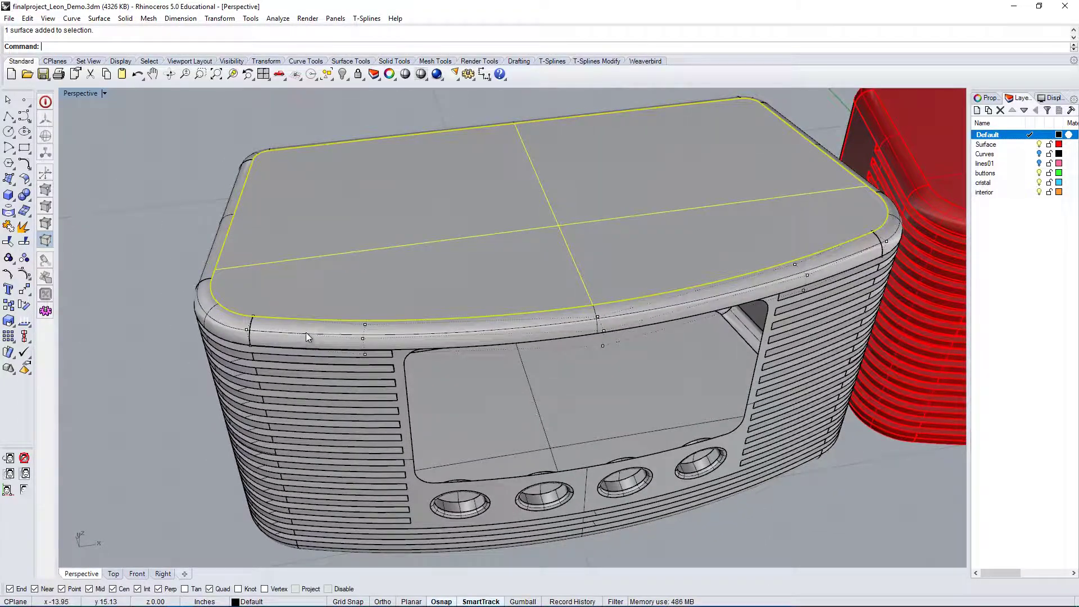
# - Rebuild the rounded surface along the body's upper front edge with 5 points and degree 5 in both U and V
pyautogui.moveTo(306, 332); pyautogui.dragTo(308, 303, button='right')
pyautogui.click(308, 303)
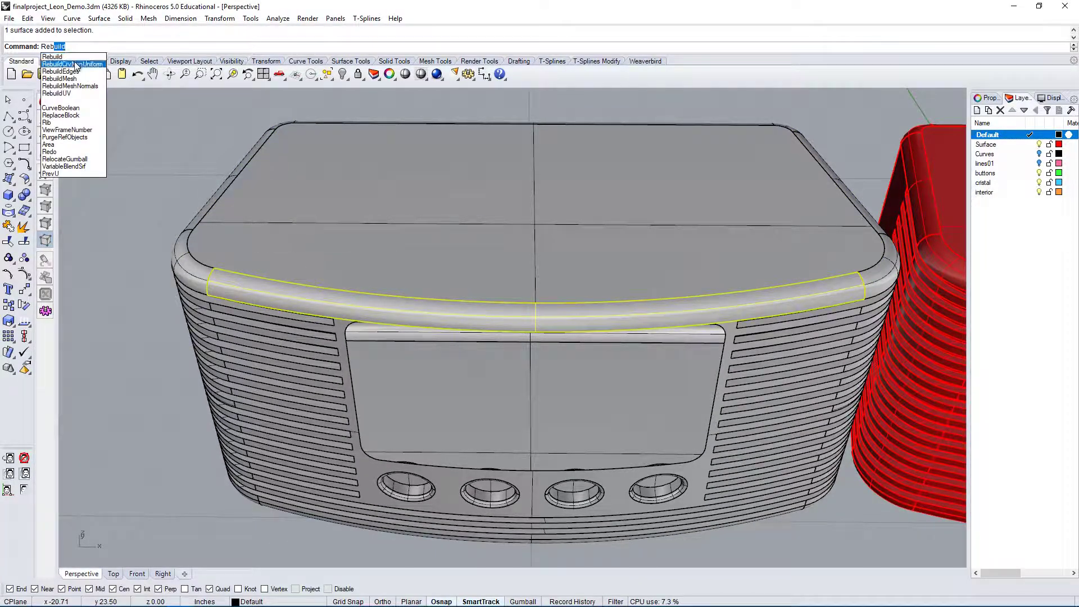
pyautogui.click(80, 58)
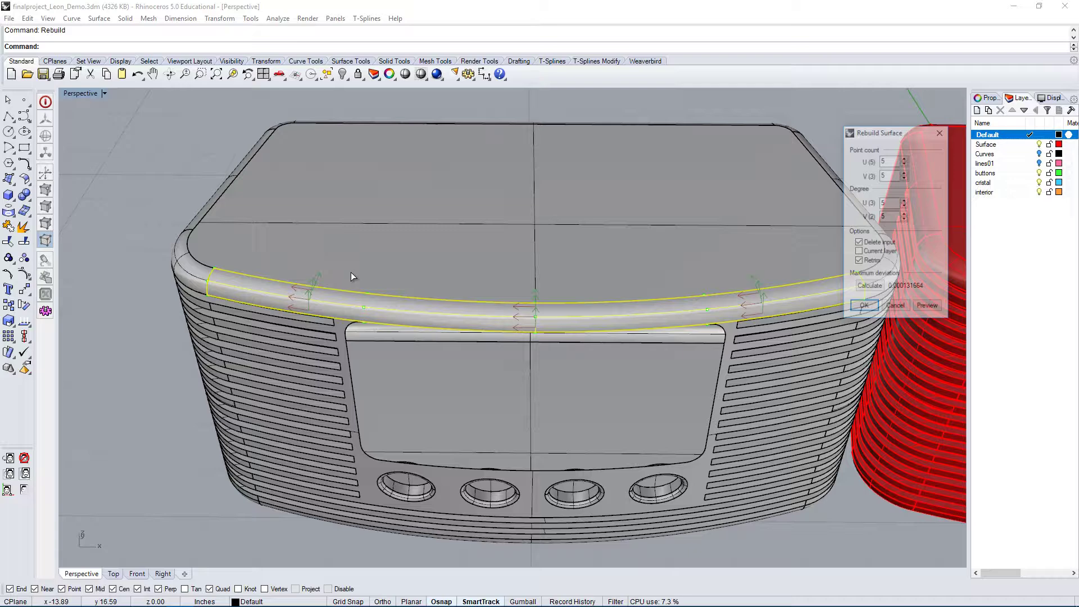
pyautogui.doubleClick(888, 216)
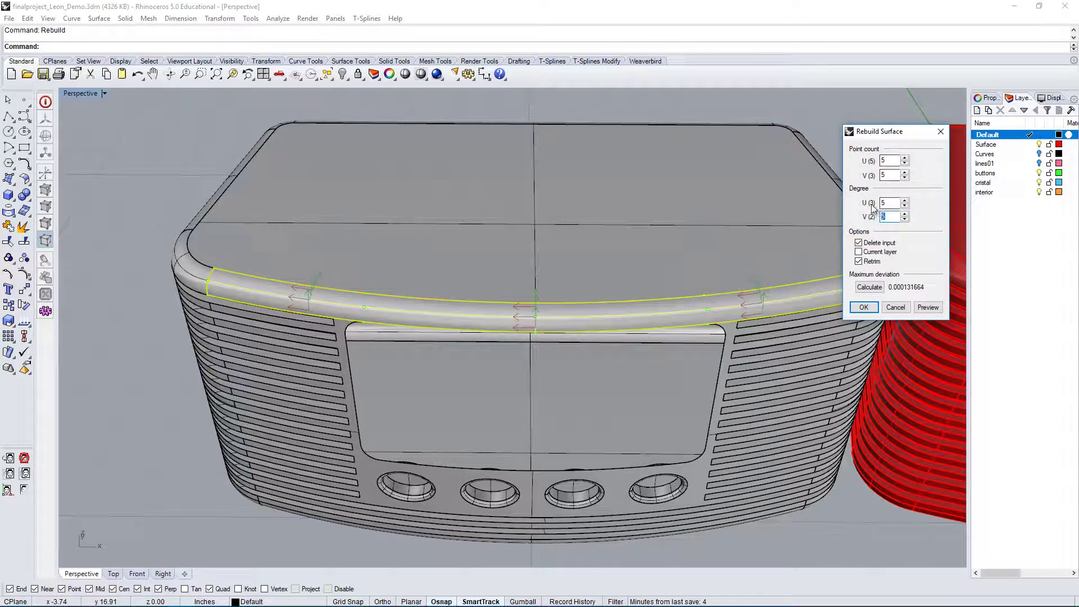
pyautogui.write('3')
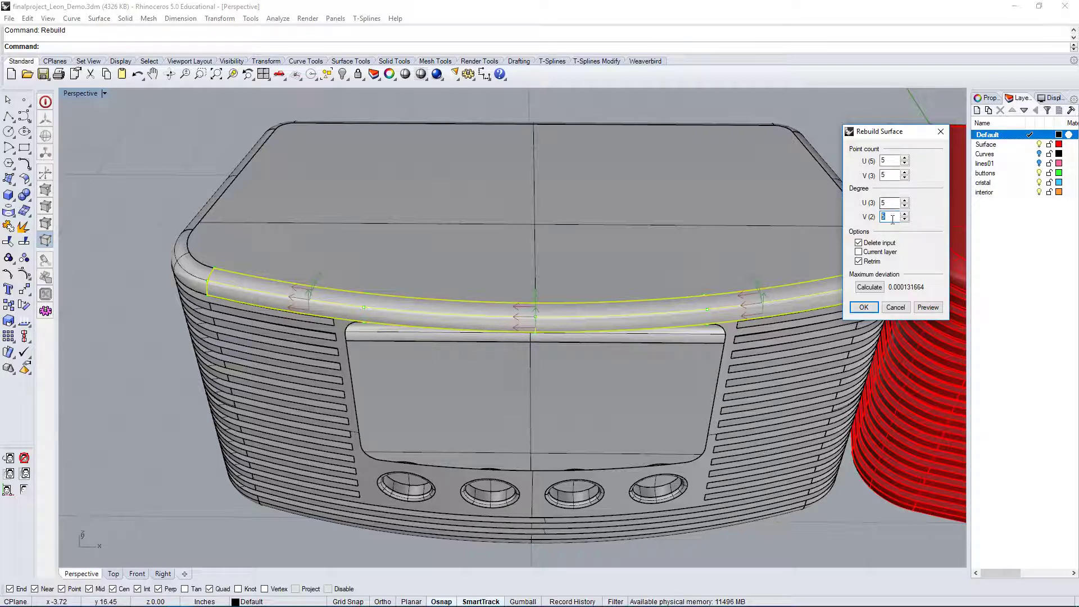
pyautogui.write('5')
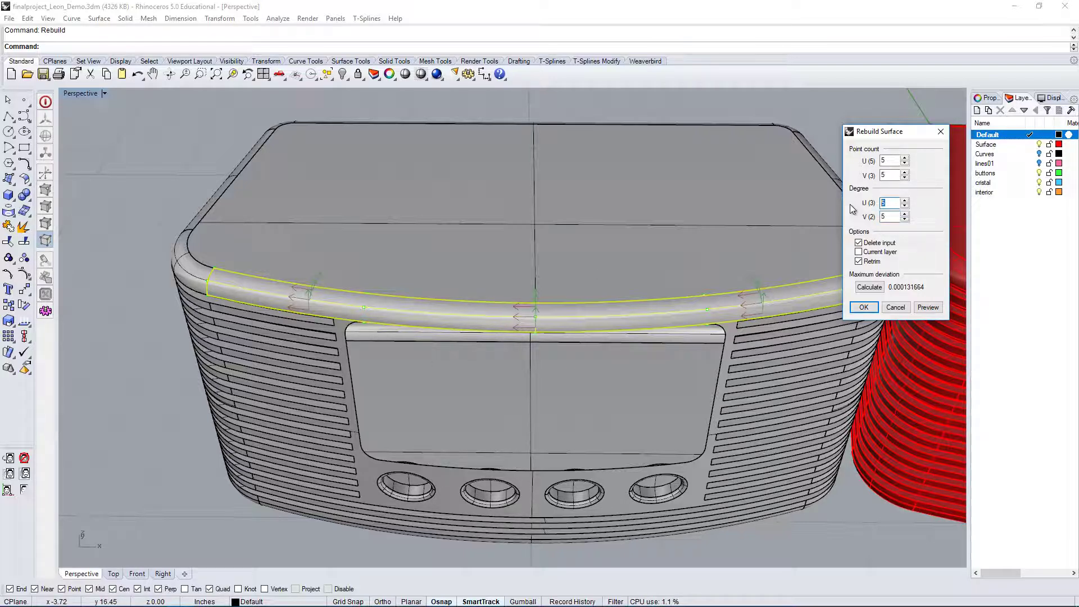
pyautogui.moveTo(893, 132); pyautogui.dragTo(917, 116)
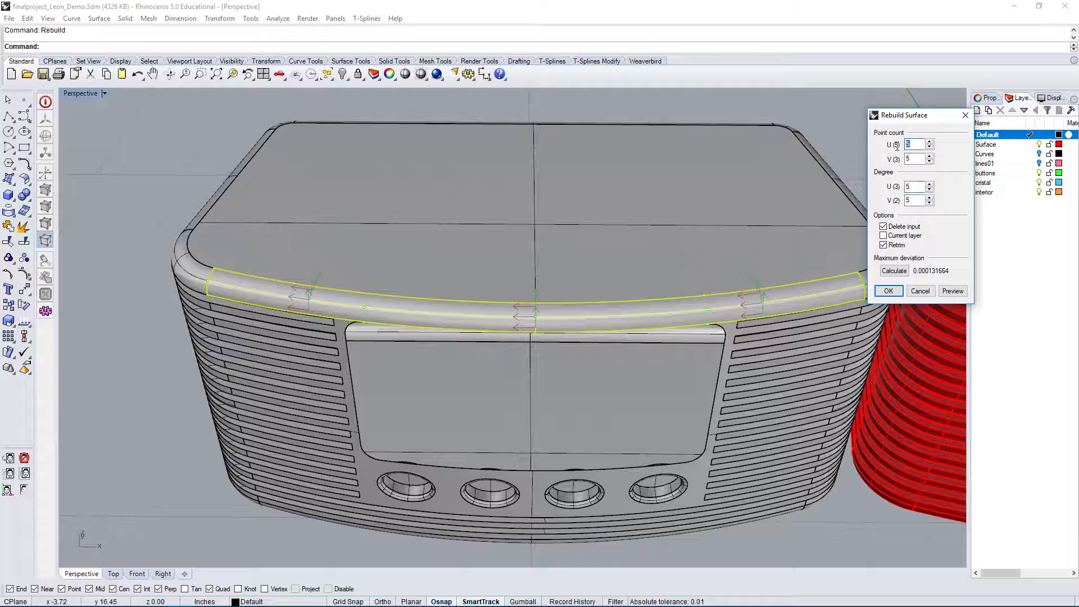
pyautogui.doubleClick(914, 185)
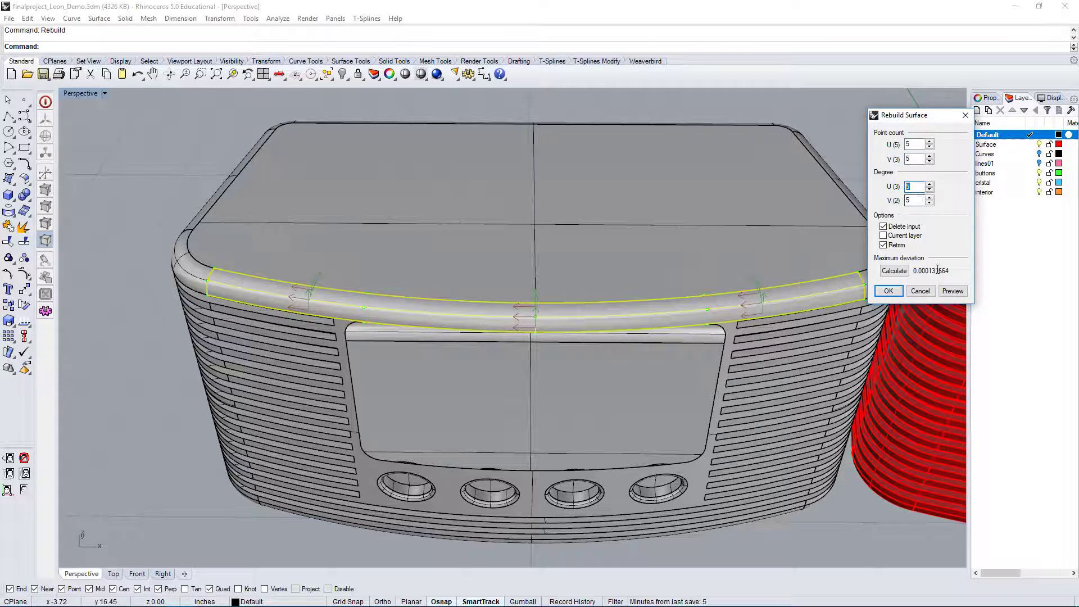
pyautogui.click(888, 291)
# - Rebuild the remaining rounded edge and corner surfaces around the body's top with 5 points and degree 5 in U and V, and clear the selection
pyautogui.moveTo(642, 319); pyautogui.dragTo(509, 349, button='right')
pyautogui.moveTo(342, 289); pyautogui.dragTo(226, 362, button='right')
pyautogui.click(193, 306)
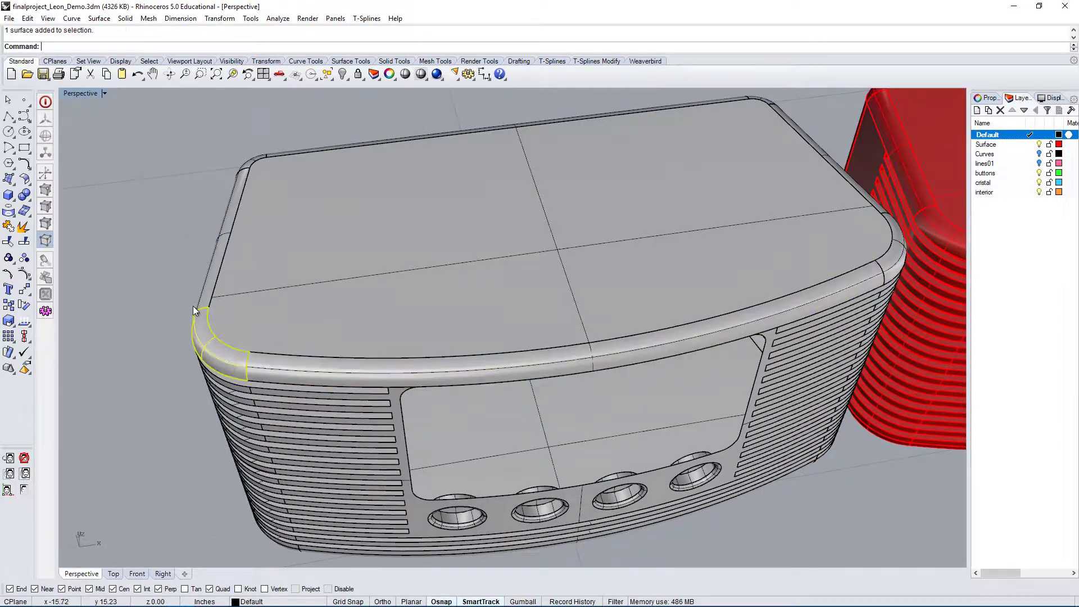
pyautogui.click(215, 279)
pyautogui.click(265, 310)
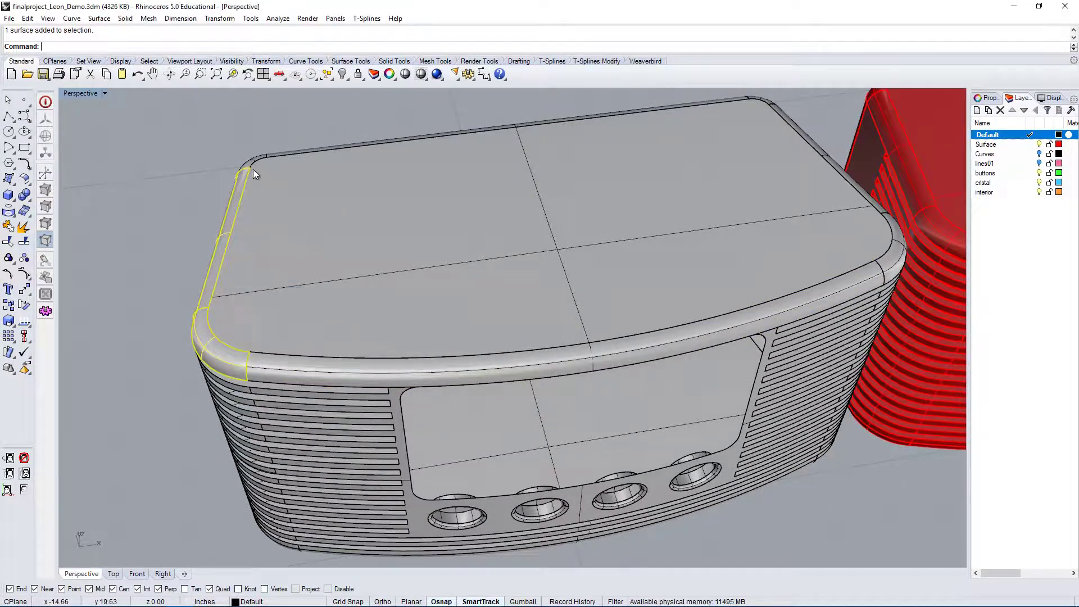
pyautogui.click(295, 151)
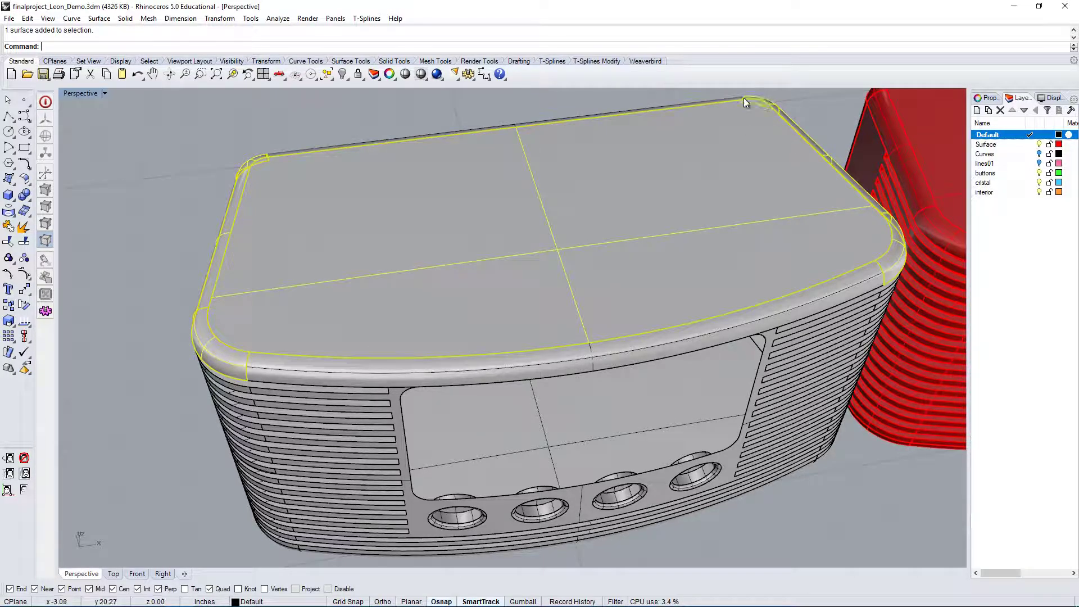
pyautogui.click(724, 96)
pyautogui.rightClick(733, 191)
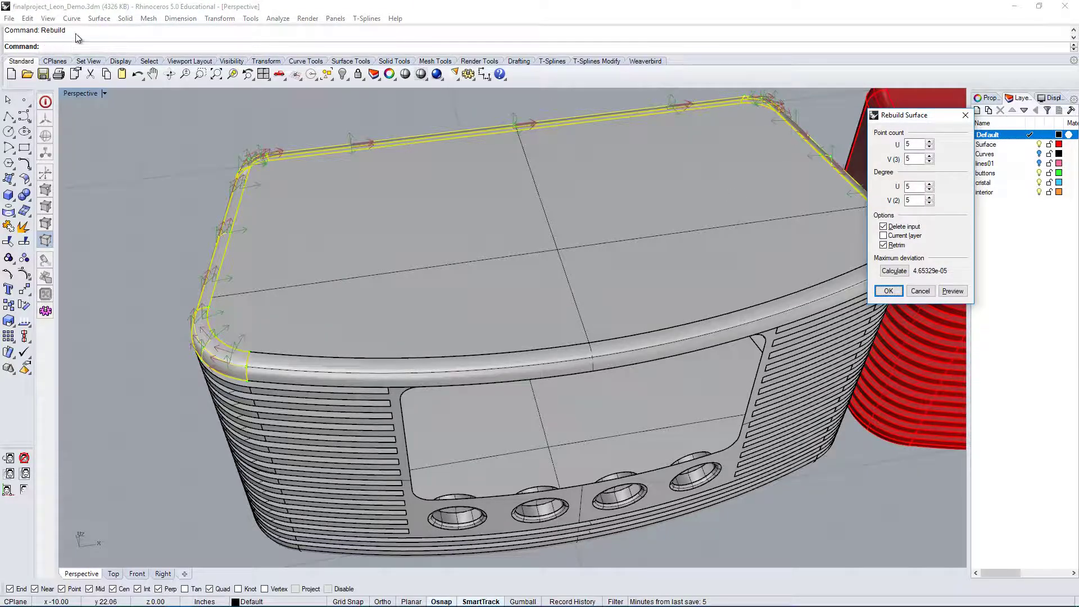
pyautogui.click(888, 291)
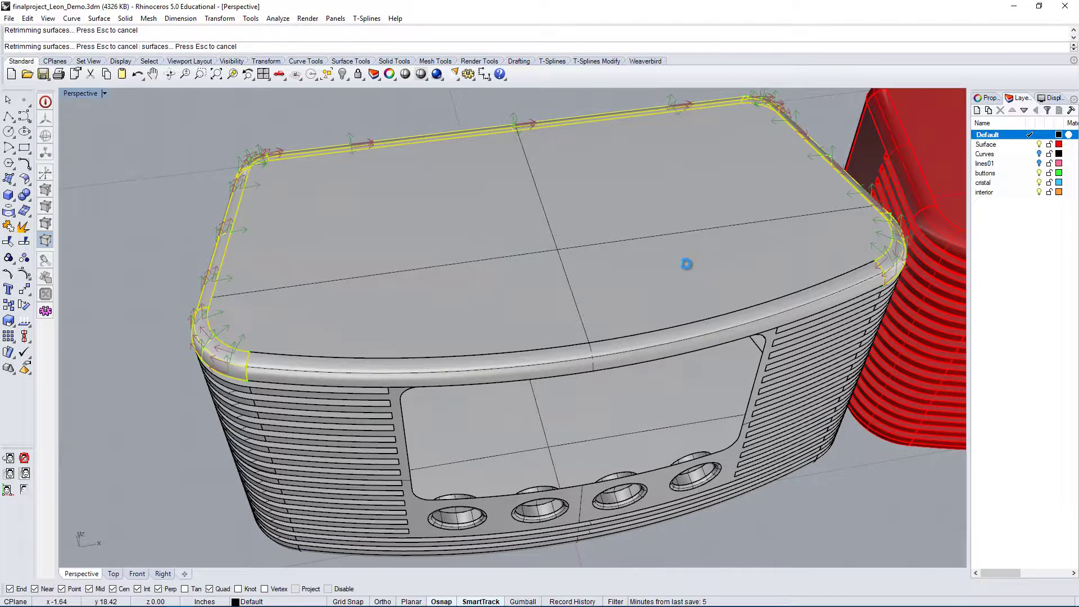
pyautogui.moveTo(686, 262); pyautogui.dragTo(877, 283, button='right')
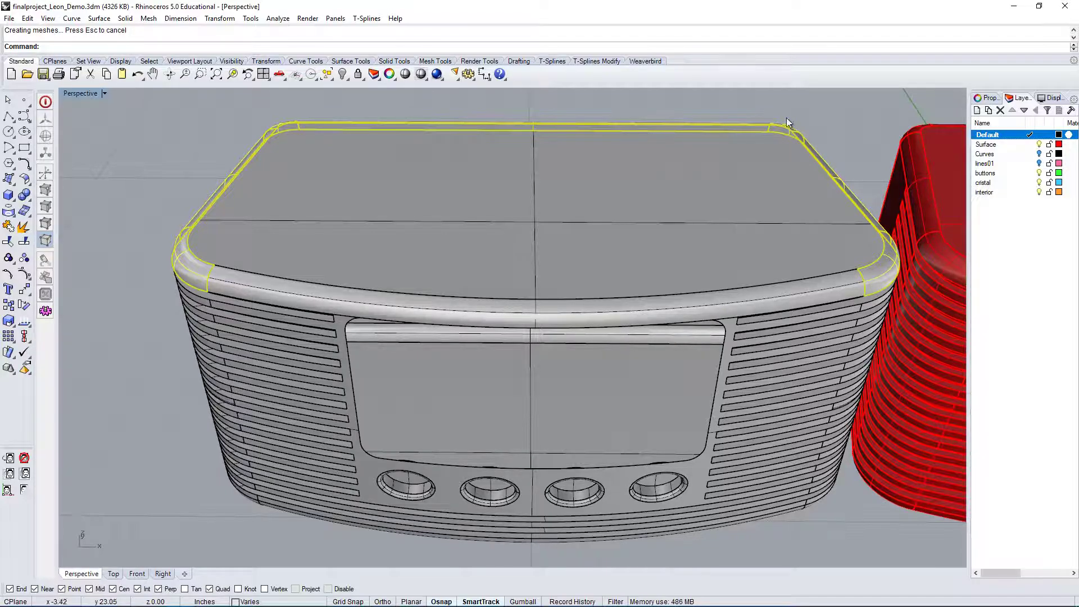
pyautogui.moveTo(179, 257); pyautogui.dragTo(245, 327, button='right')
pyautogui.click(169, 289)
pyautogui.press('Home')
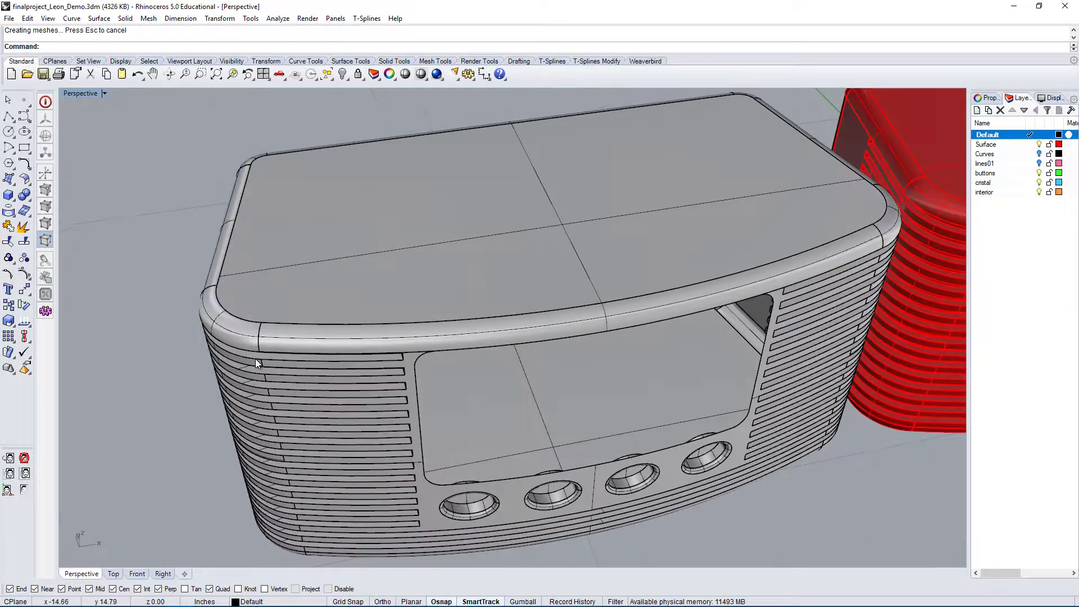
# - Show the control points of the body's flat top surface and examine how far its corner points lie from the trimmed outline
pyautogui.click(447, 246)
pyautogui.scroll(2, 460, 281)
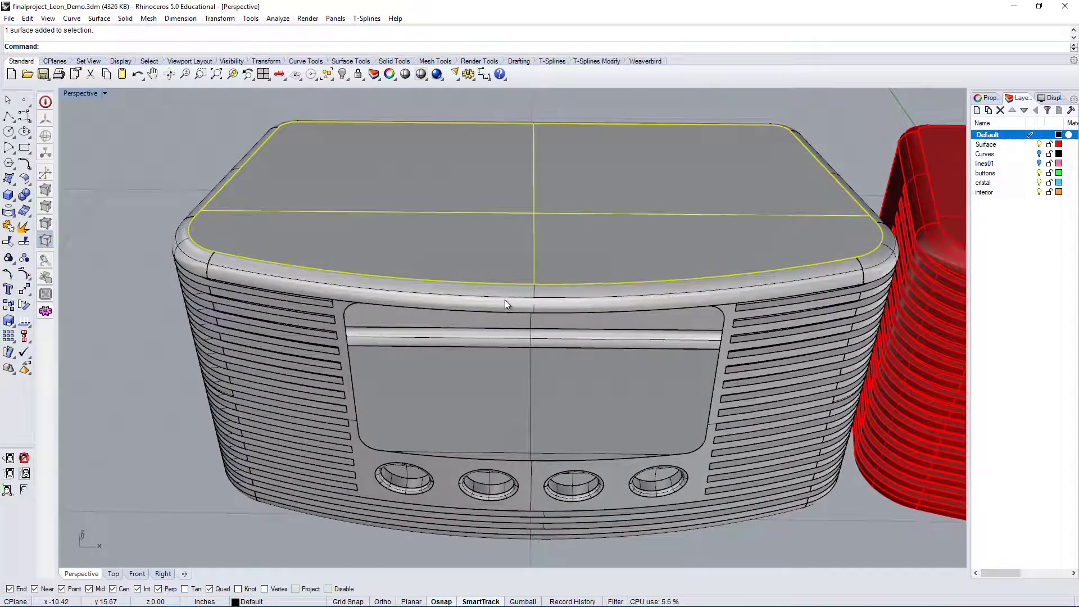
pyautogui.moveTo(506, 304); pyautogui.dragTo(562, 236, button='right')
pyautogui.click(24, 227)
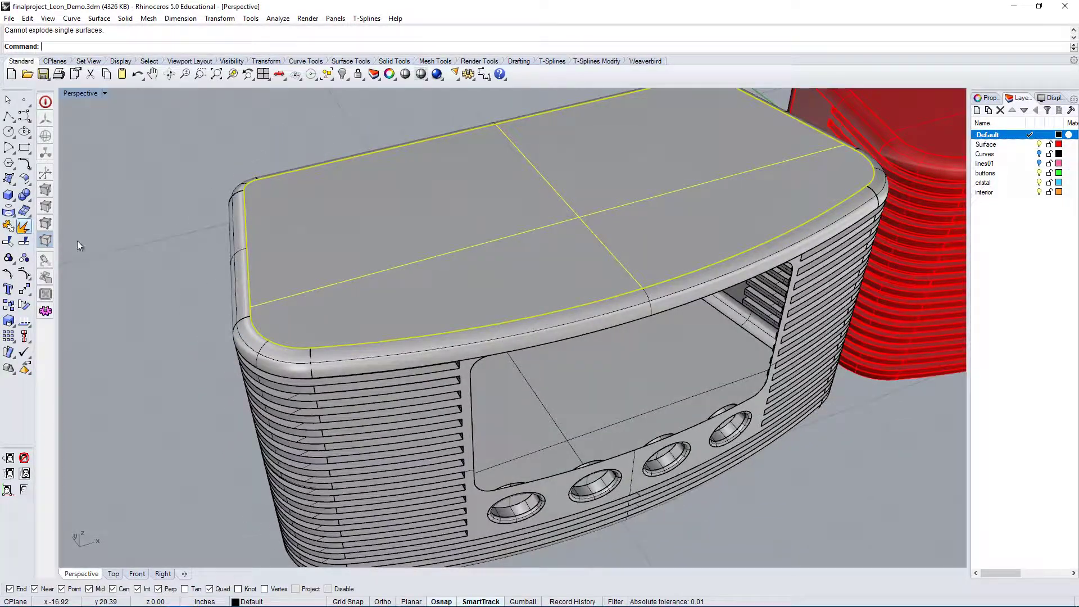
pyautogui.press('Home')
pyautogui.click(9, 275)
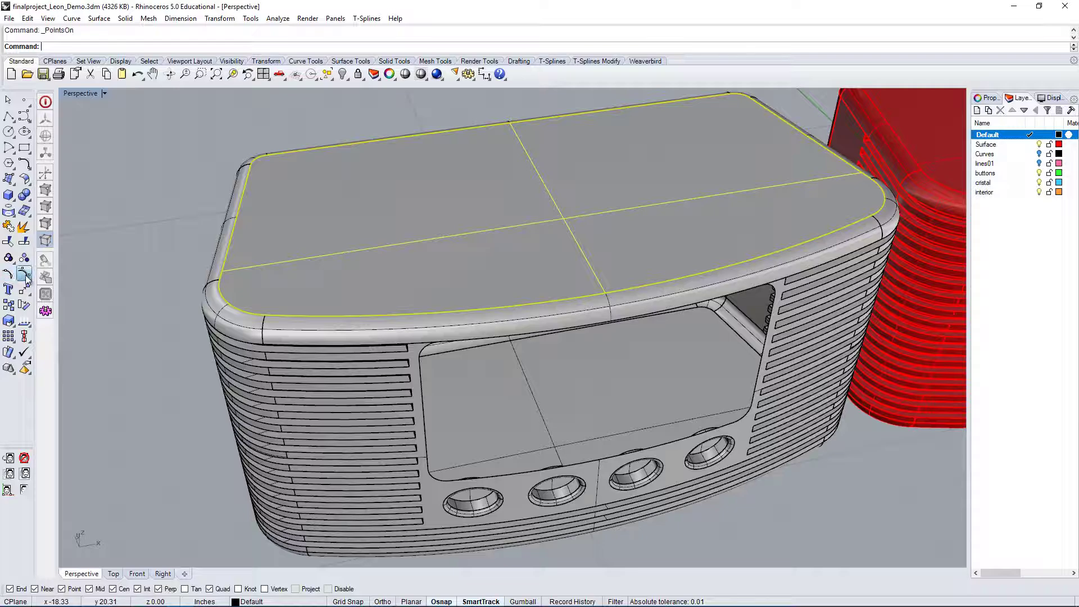
pyautogui.moveTo(490, 231); pyautogui.dragTo(568, 181, button='right')
pyautogui.click(573, 152)
pyautogui.moveTo(362, 195); pyautogui.dragTo(302, 220, button='right')
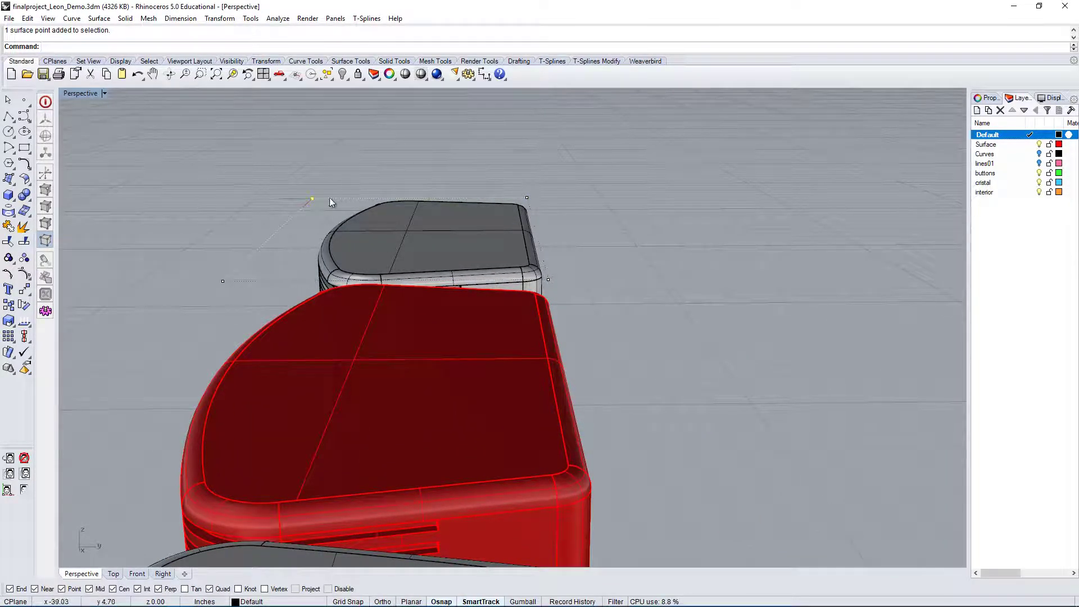
pyautogui.moveTo(362, 239); pyautogui.dragTo(459, 263, button='right')
pyautogui.moveTo(359, 244)
pyautogui.mouseDown(button='right')
pyautogui.moveTo(294, 216)
pyautogui.moveTo(345, 254)
pyautogui.mouseUp(button='right')
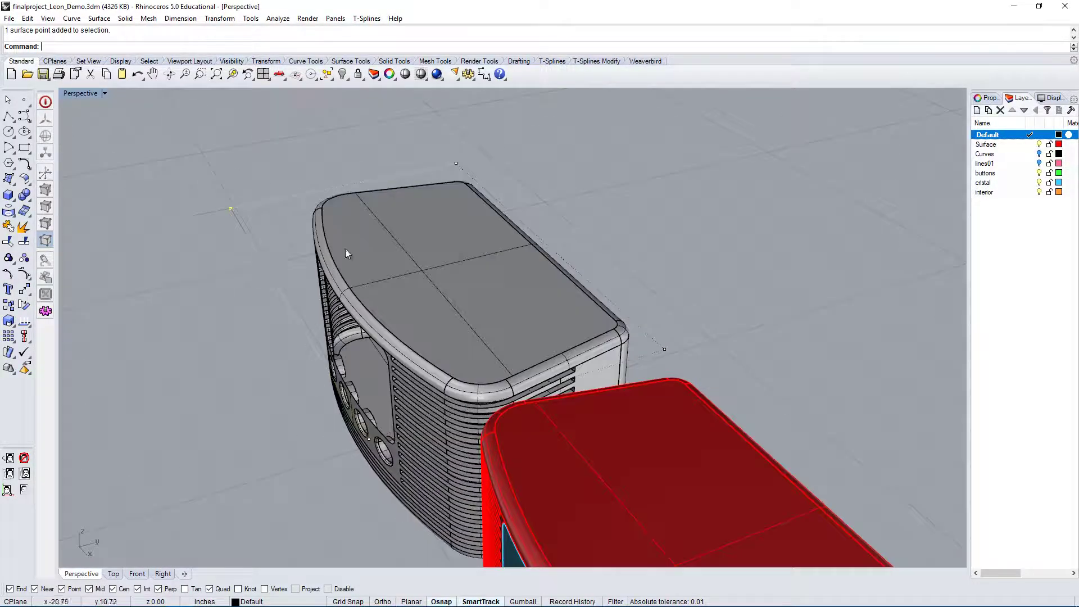
# - Shrink the flat top surface's underlying surface to its trimmed boundary with ShrinkTrimmedSrf
pyautogui.click(455, 261)
pyautogui.write('hr')
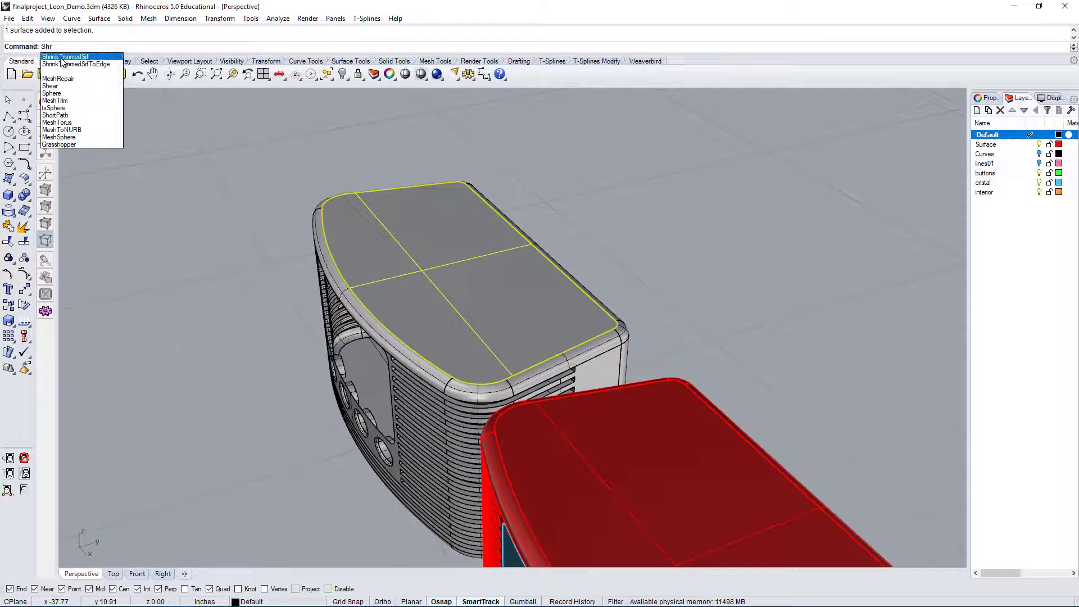
pyautogui.click(95, 59)
# - Show the control points of the shrunk top surface and examine a corner point against the trimmed outline
pyautogui.moveTo(170, 121); pyautogui.dragTo(451, 244, button='right')
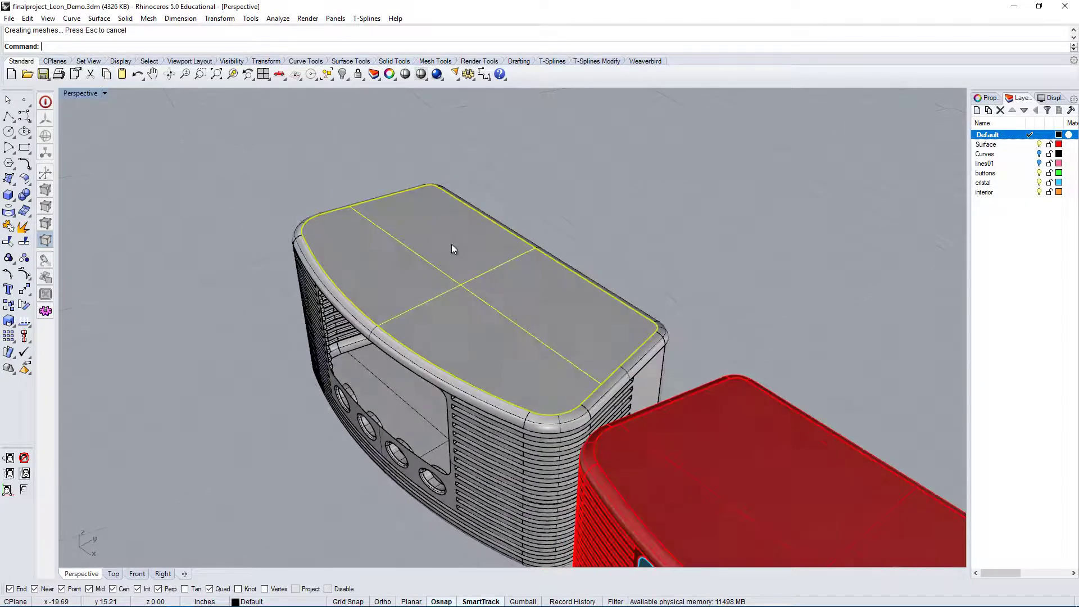
pyautogui.click(24, 273)
pyautogui.moveTo(355, 201); pyautogui.dragTo(316, 150, button='right')
pyautogui.click(342, 178)
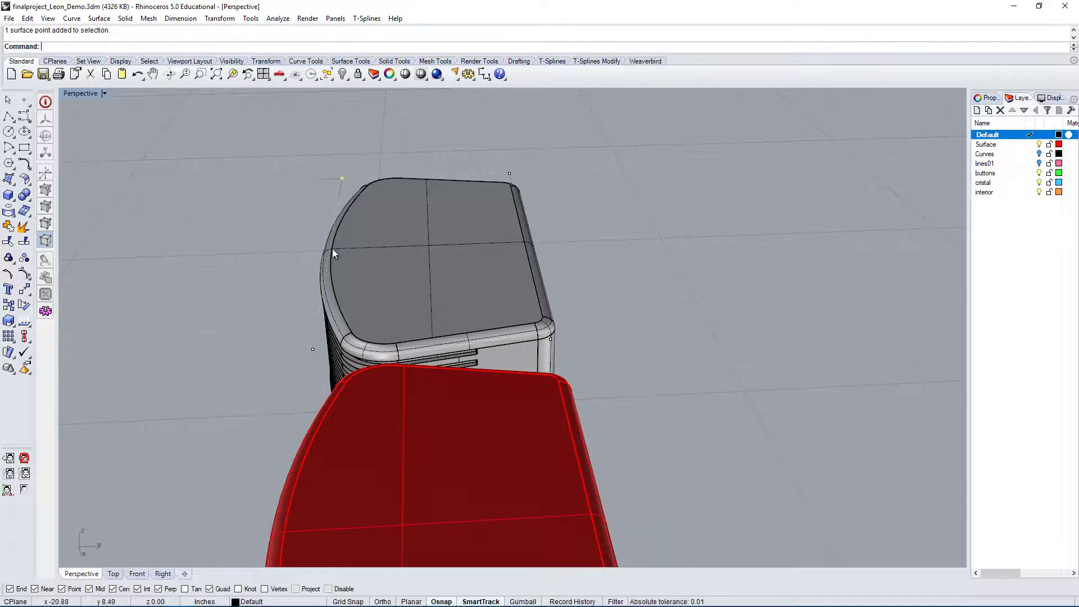
pyautogui.moveTo(368, 257); pyautogui.dragTo(562, 308, button='right')
# - Rebuild the flat top surface with point counts of U 2 and V 5 and degree 2 in both directions
pyautogui.click(511, 290)
pyautogui.write('rebuild')
pyautogui.press('Return')
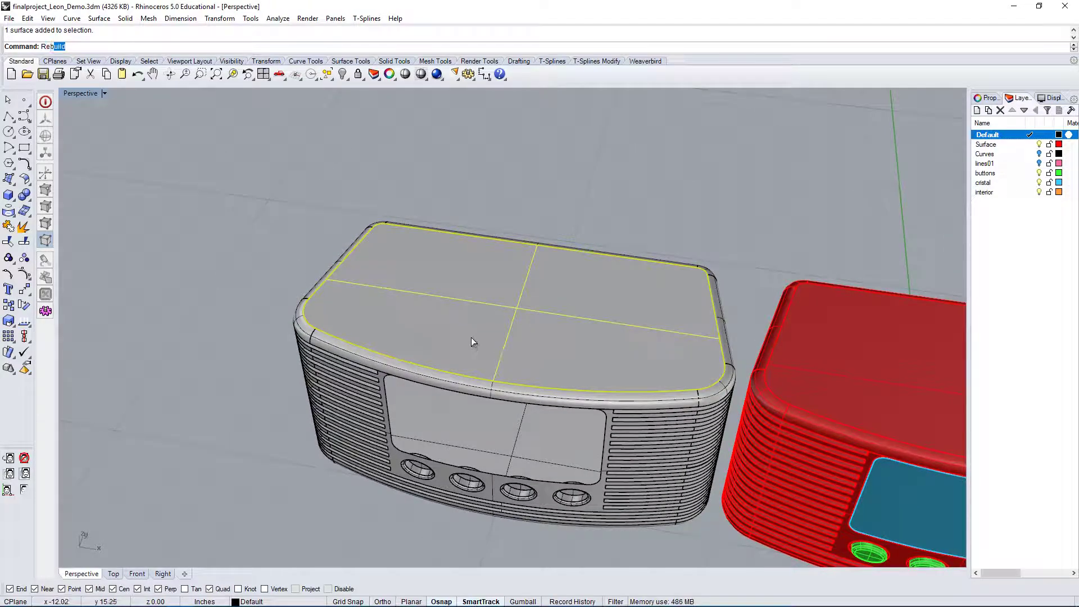
pyautogui.doubleClick(922, 159)
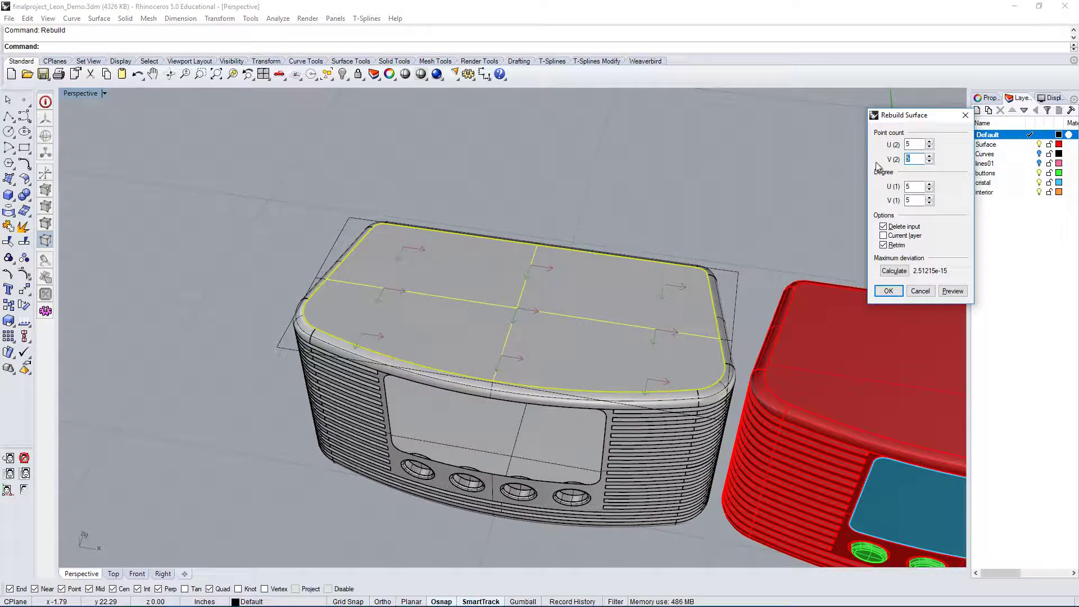
pyautogui.doubleClick(915, 201)
pyautogui.write('2')
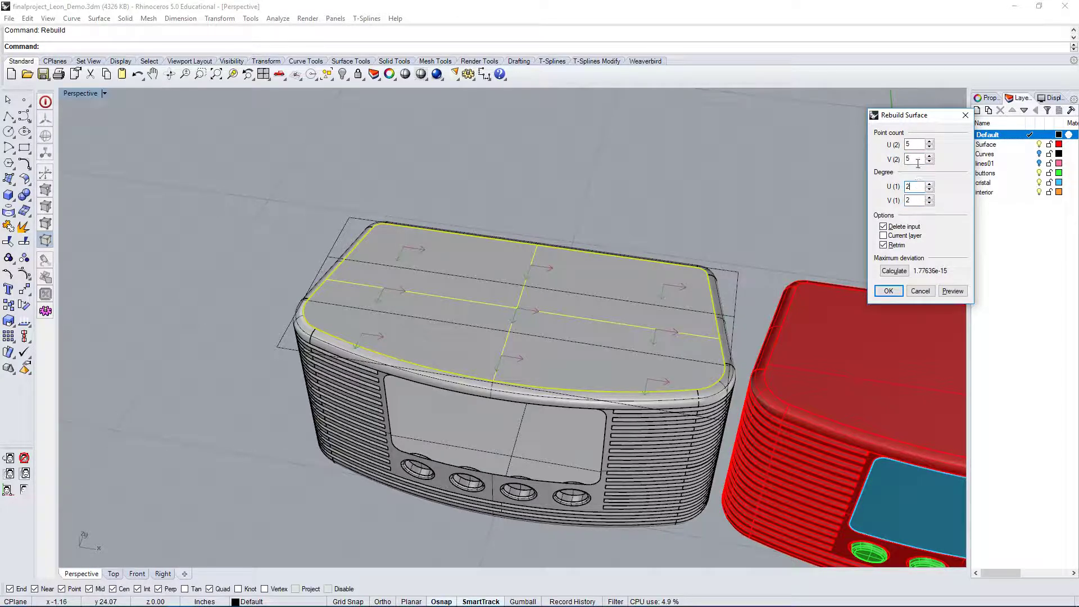
pyautogui.doubleClick(918, 161)
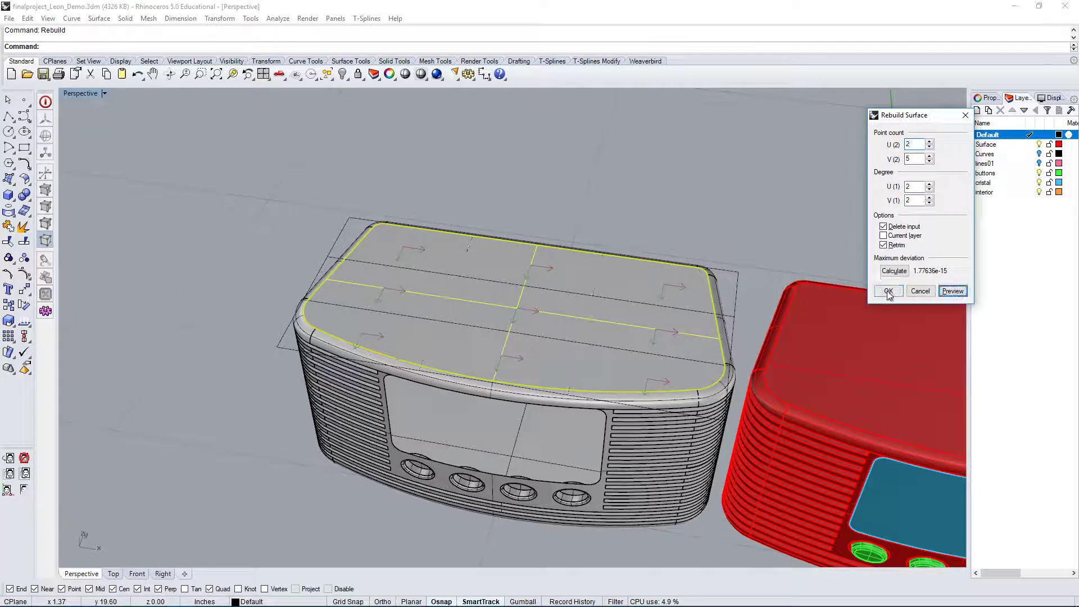
pyautogui.click(888, 291)
# - Rebuild the flat top surface again at degree 2, lowering the V point count for a three-by-three grid of control points
pyautogui.click(714, 200)
pyautogui.click(597, 323)
pyautogui.moveTo(598, 324); pyautogui.dragTo(589, 310, button='right')
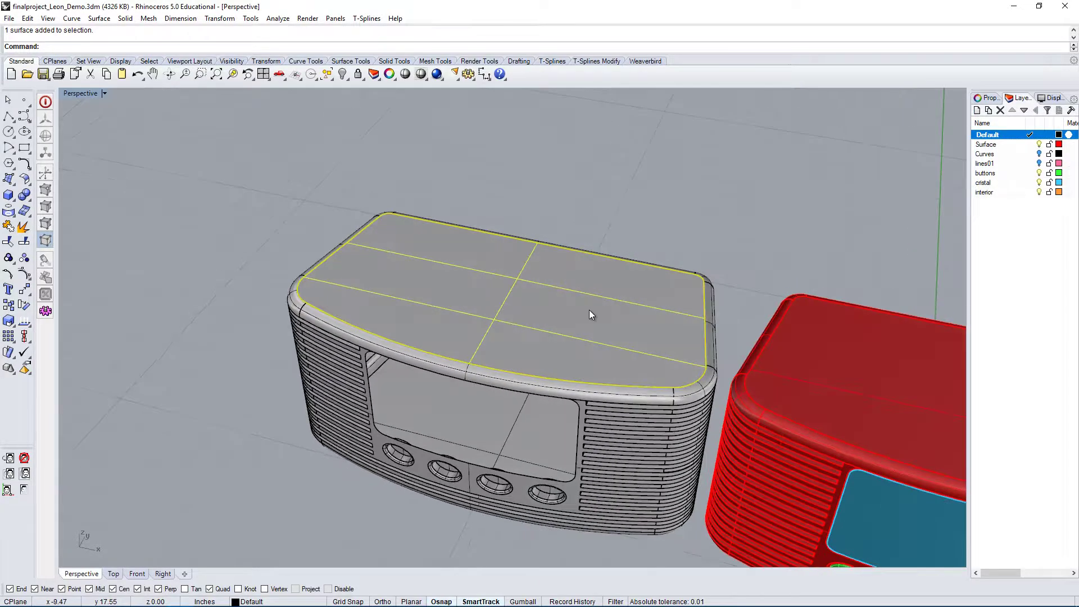
pyautogui.write('Rebuild')
pyautogui.press('Return')
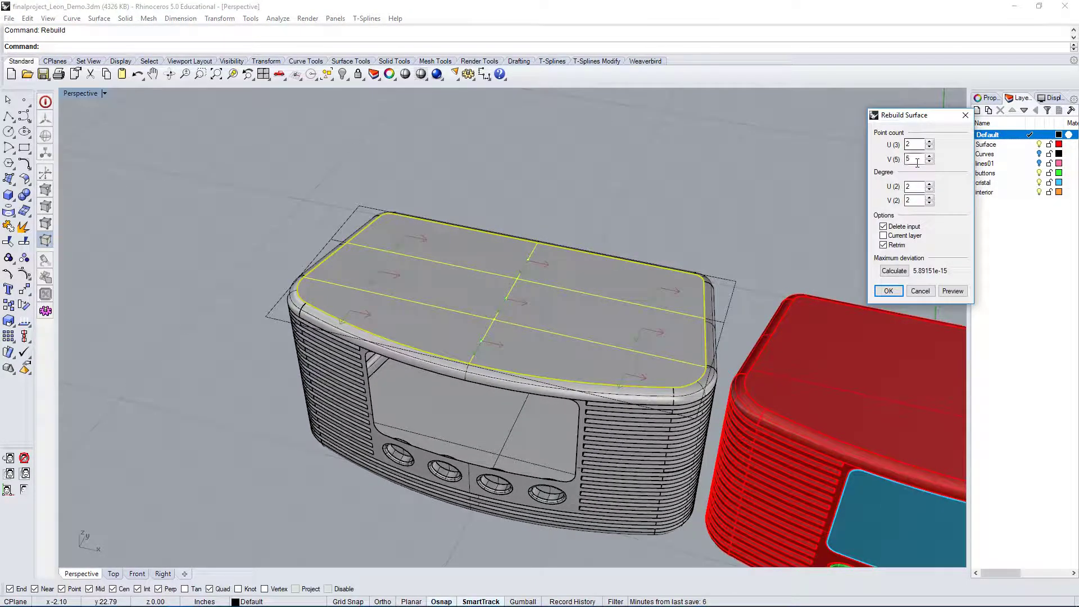
pyautogui.doubleClick(915, 159)
pyautogui.click(954, 292)
pyautogui.click(891, 291)
# - Show the control points of the rebuilt top surface and examine its center, corner and back-edge points
pyautogui.moveTo(647, 288); pyautogui.dragTo(498, 308, button='right')
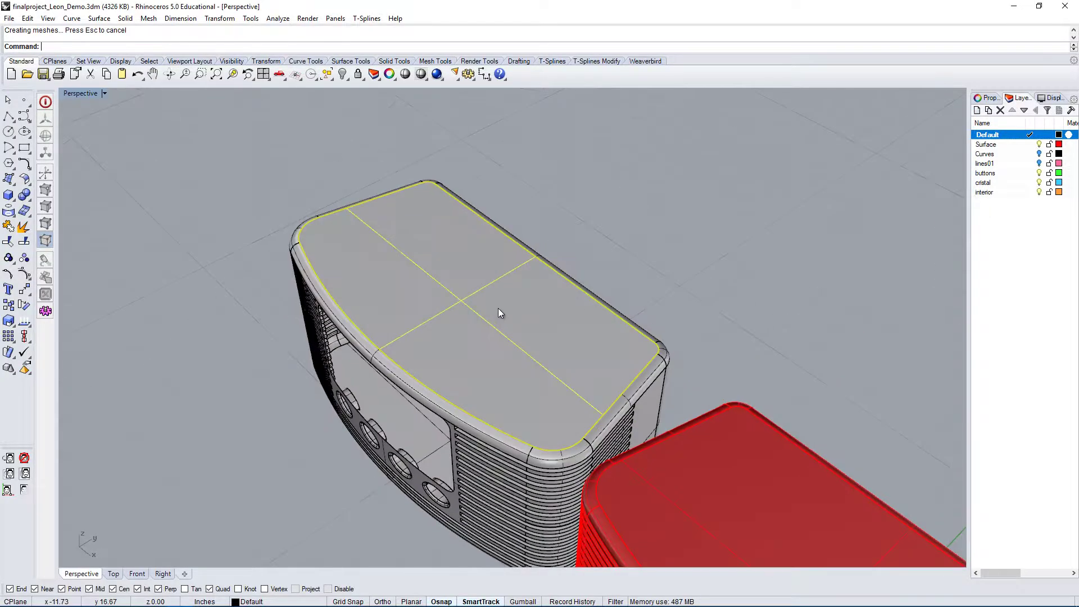
pyautogui.click(23, 227)
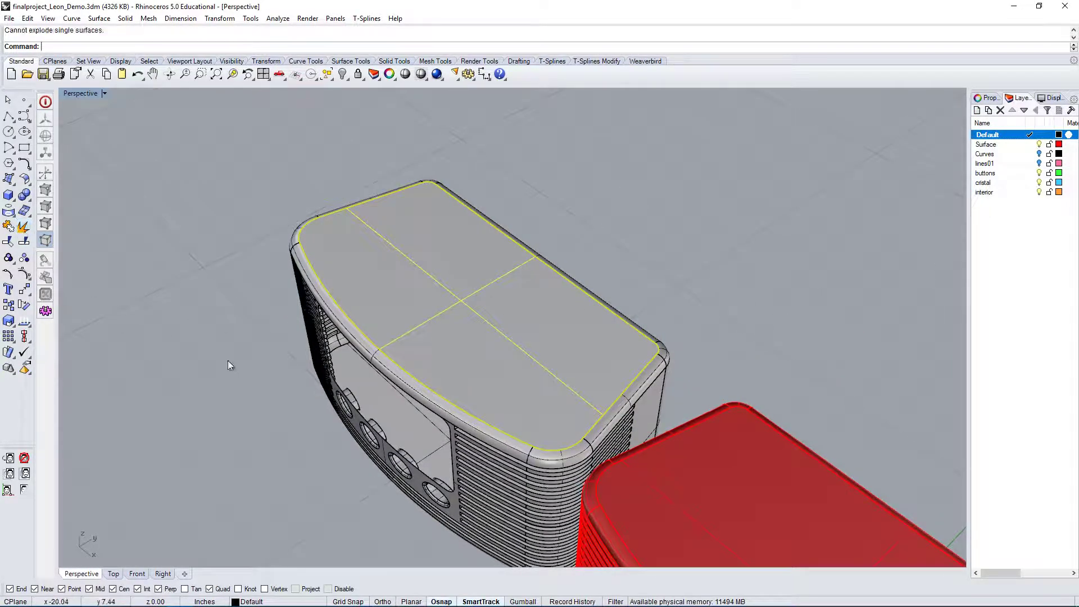
pyautogui.click(47, 261)
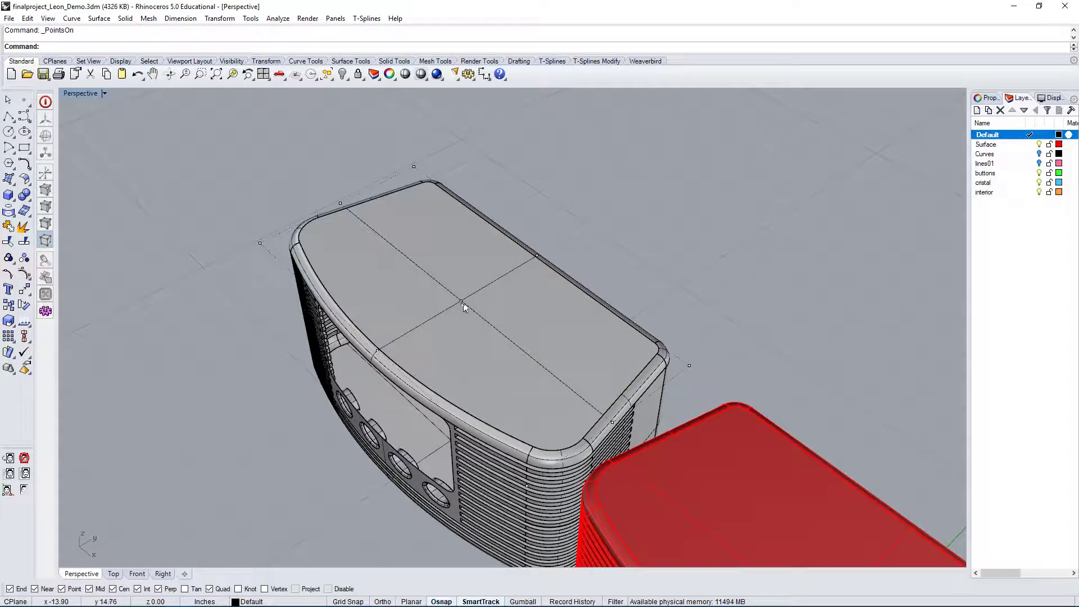
pyautogui.click(462, 303)
pyautogui.moveTo(433, 318); pyautogui.dragTo(316, 278, button='right')
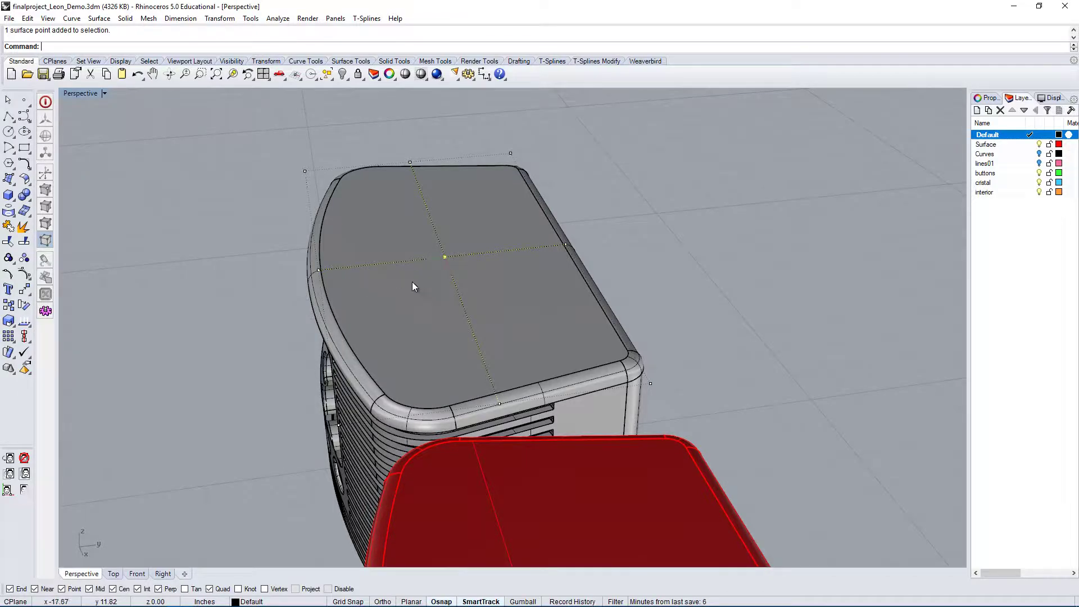
pyautogui.moveTo(413, 281); pyautogui.dragTo(370, 154, button='right')
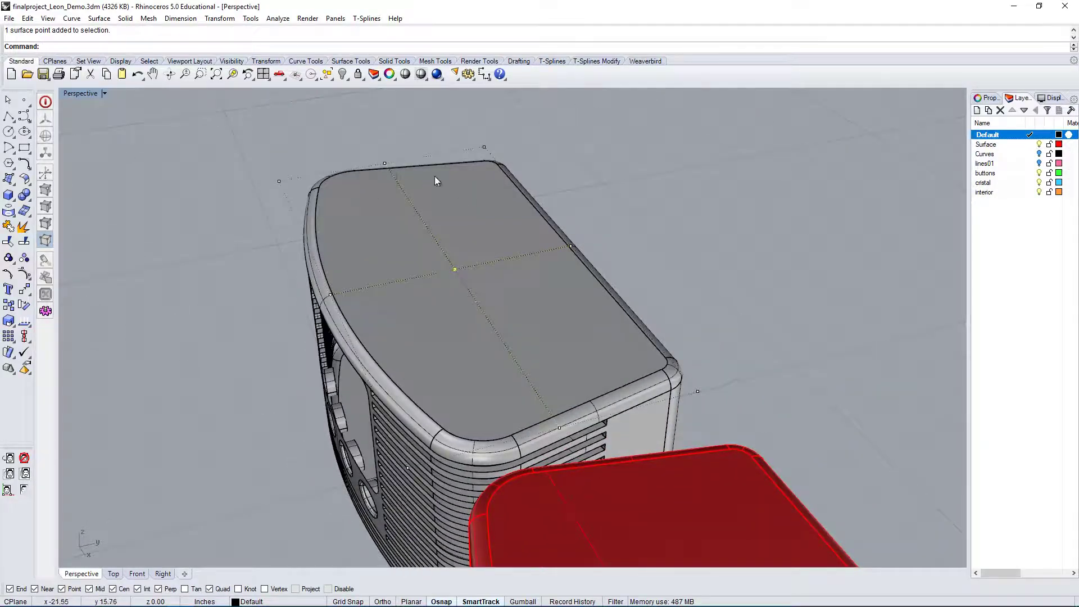
pyautogui.click(373, 146)
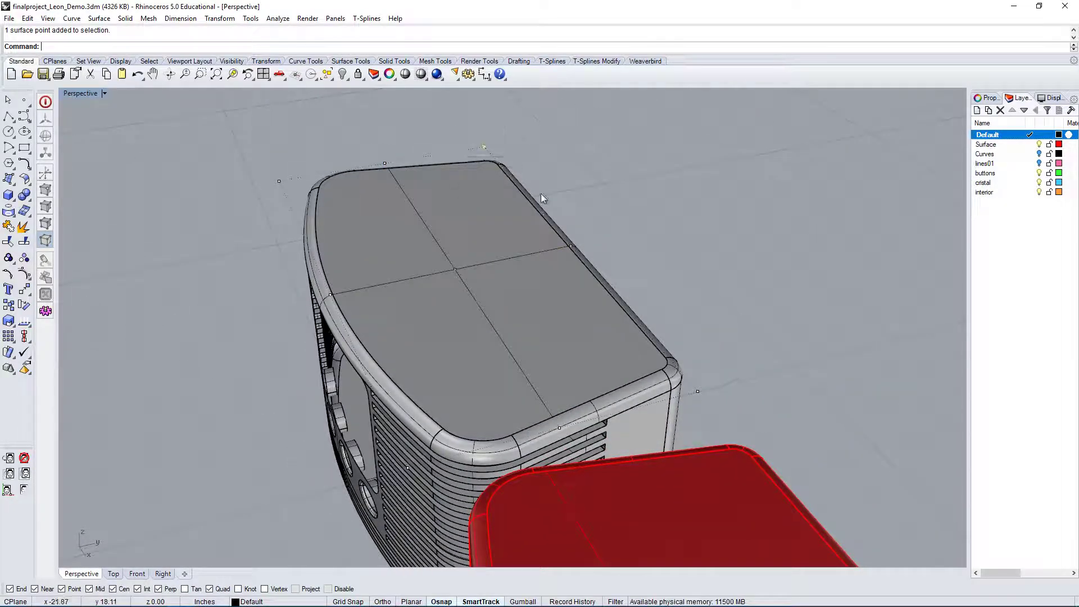
pyautogui.moveTo(560, 176); pyautogui.dragTo(627, 271)
pyautogui.moveTo(655, 284); pyautogui.dragTo(497, 177, button='right')
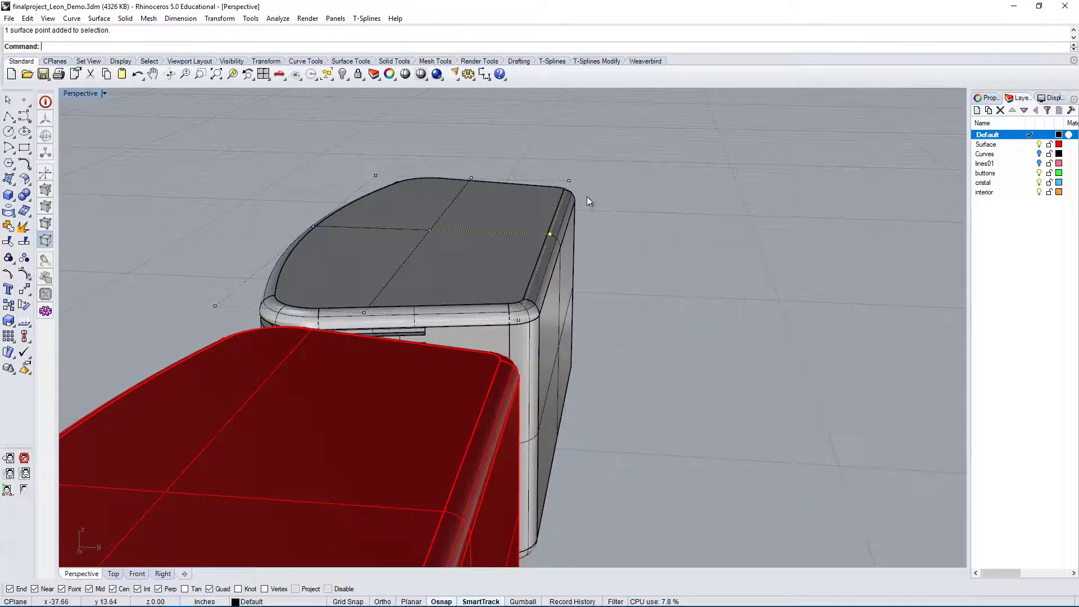
# - Select the center control point of the rebuilt top surface and raise it about 0.8 in vertically in the front view
pyautogui.moveTo(589, 201); pyautogui.dragTo(487, 280, button='right')
pyautogui.click(508, 293)
pyautogui.moveTo(448, 330); pyautogui.dragTo(519, 238, button='right')
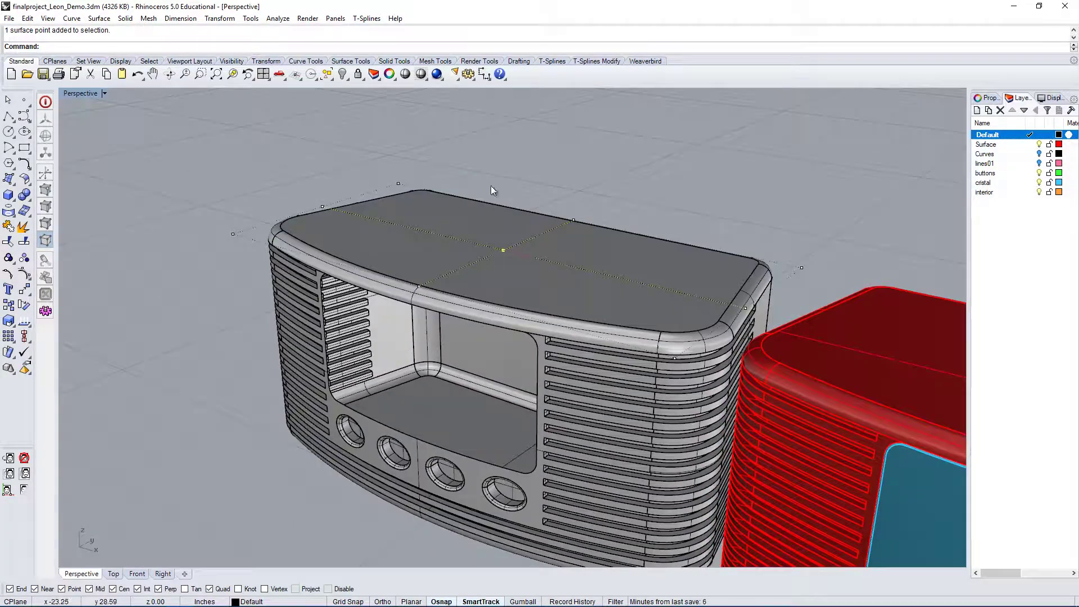
pyautogui.doubleClick(86, 92)
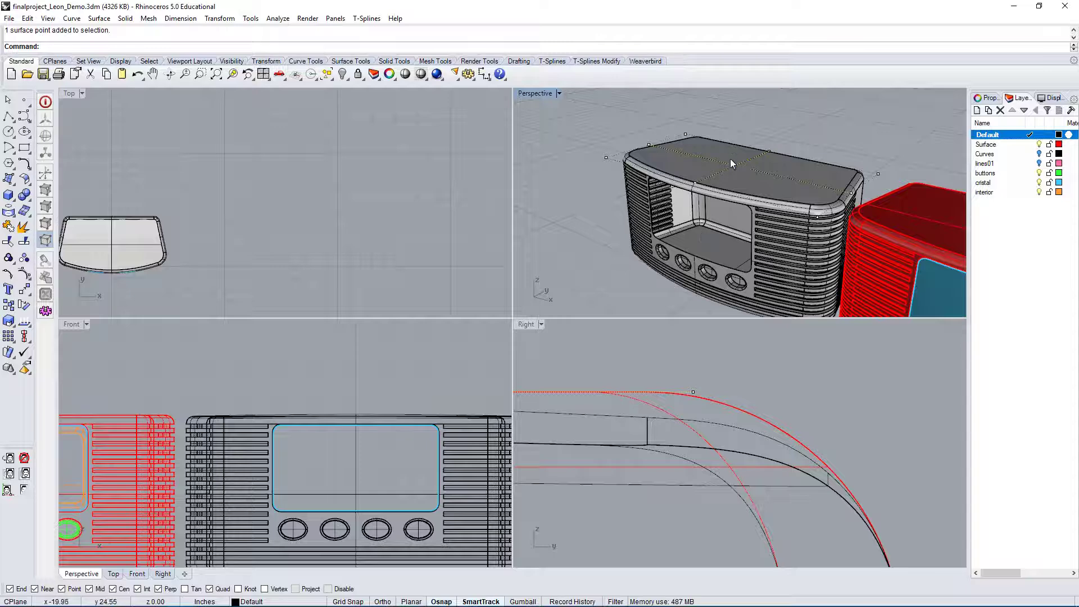
pyautogui.moveTo(318, 418); pyautogui.dragTo(417, 423, button='right')
pyautogui.moveTo(152, 442); pyautogui.dragTo(288, 447, button='right')
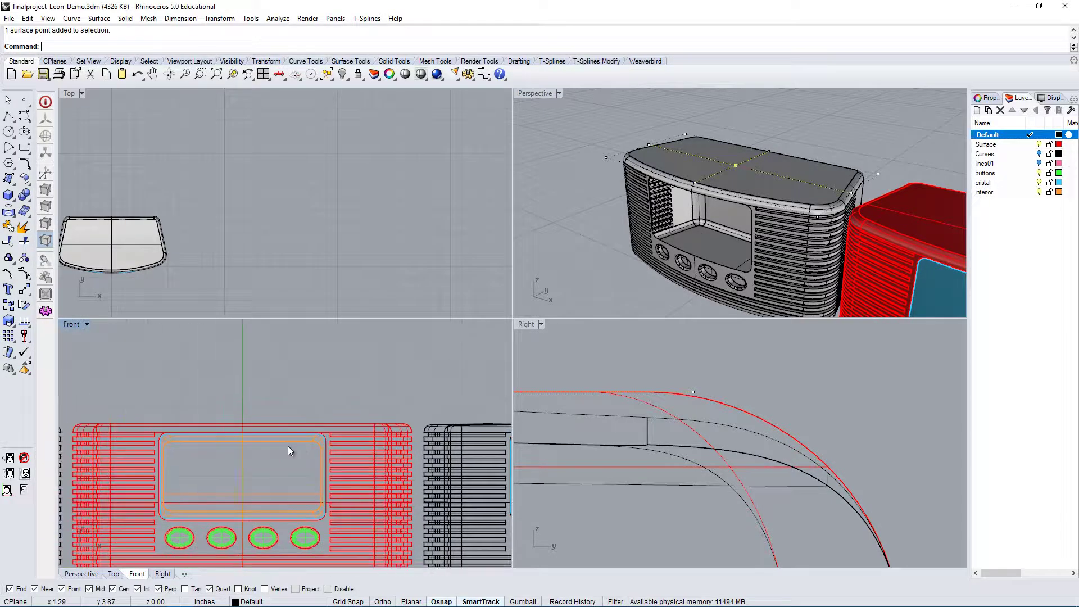
pyautogui.press('Return')
pyautogui.moveTo(339, 419); pyautogui.dragTo(372, 464, button='right')
pyautogui.moveTo(160, 412); pyautogui.dragTo(91, 382, button='right')
pyautogui.click(355, 412)
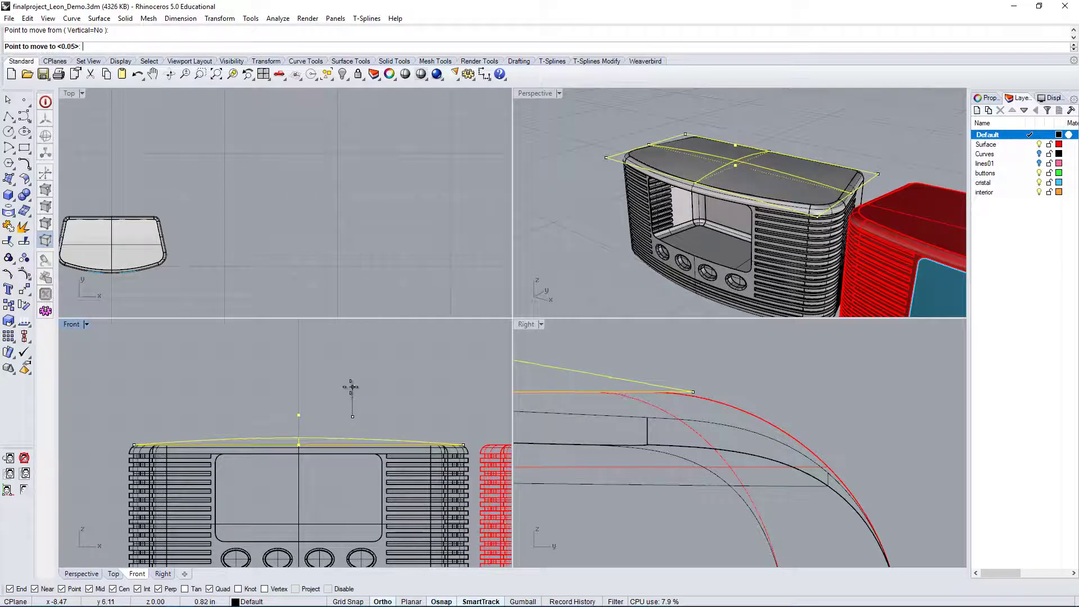
pyautogui.click(355, 382)
# - Raise the same center control point another 0.48 in or so to give the top surface a stronger dome
pyautogui.moveTo(717, 196); pyautogui.dragTo(607, 169, button='right')
pyautogui.write('m')
pyautogui.press('Return')
pyautogui.click(366, 412)
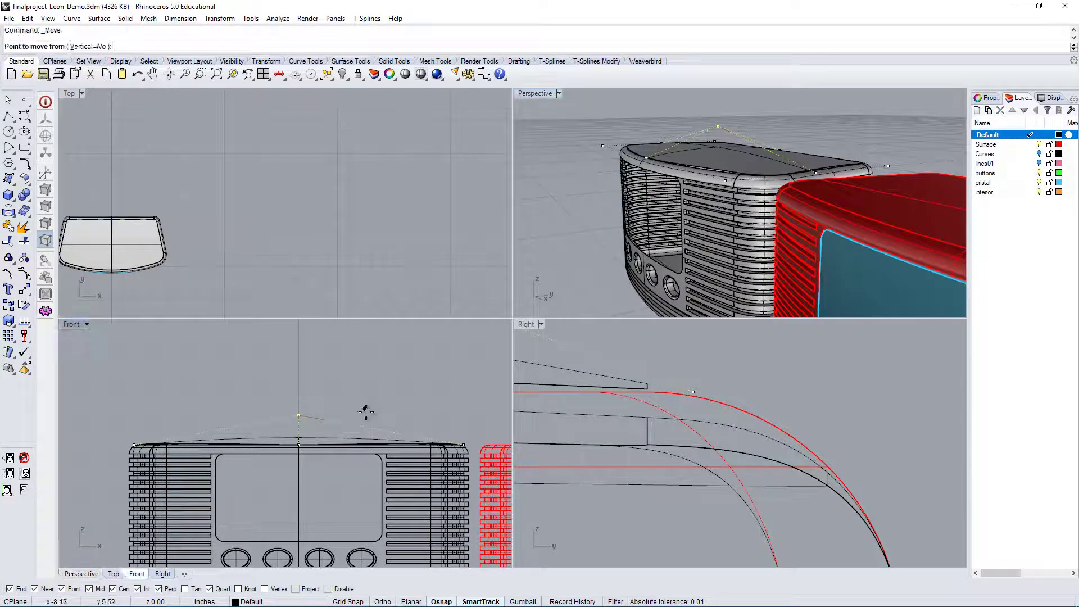
pyautogui.click(371, 395)
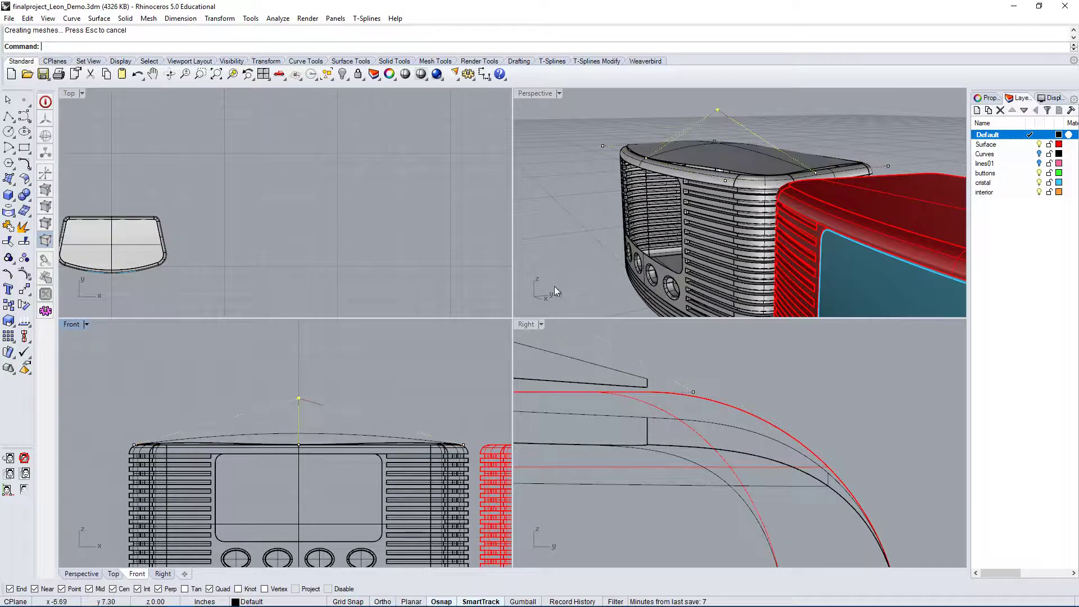
pyautogui.doubleClick(541, 94)
pyautogui.moveTo(612, 188); pyautogui.dragTo(727, 158, button='right')
pyautogui.moveTo(849, 199); pyautogui.dragTo(931, 248, button='right')
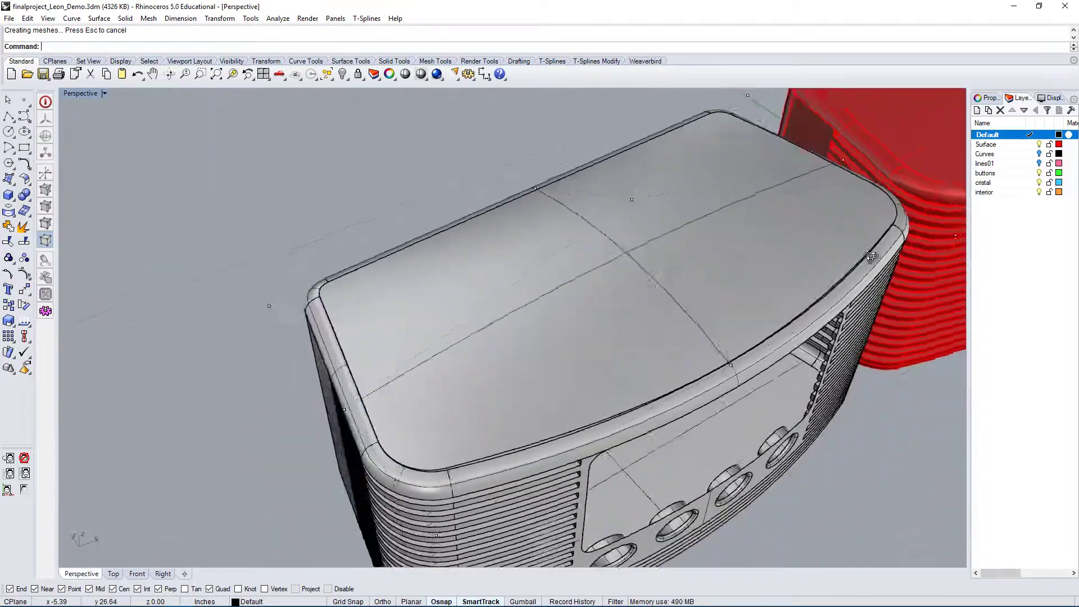
pyautogui.scroll(-2, 838, 275)
pyautogui.moveTo(838, 284); pyautogui.dragTo(746, 262, button='right')
pyautogui.scroll(-5, 634, 262)
pyautogui.moveTo(635, 261); pyautogui.dragTo(635, 292, button='right')
# - Enlarge the domed top surface from its center with Scale2D in the top view so it overhangs the body on all sides
pyautogui.click(628, 340)
pyautogui.moveTo(628, 339); pyautogui.dragTo(680, 342, button='right')
pyautogui.write('Scale')
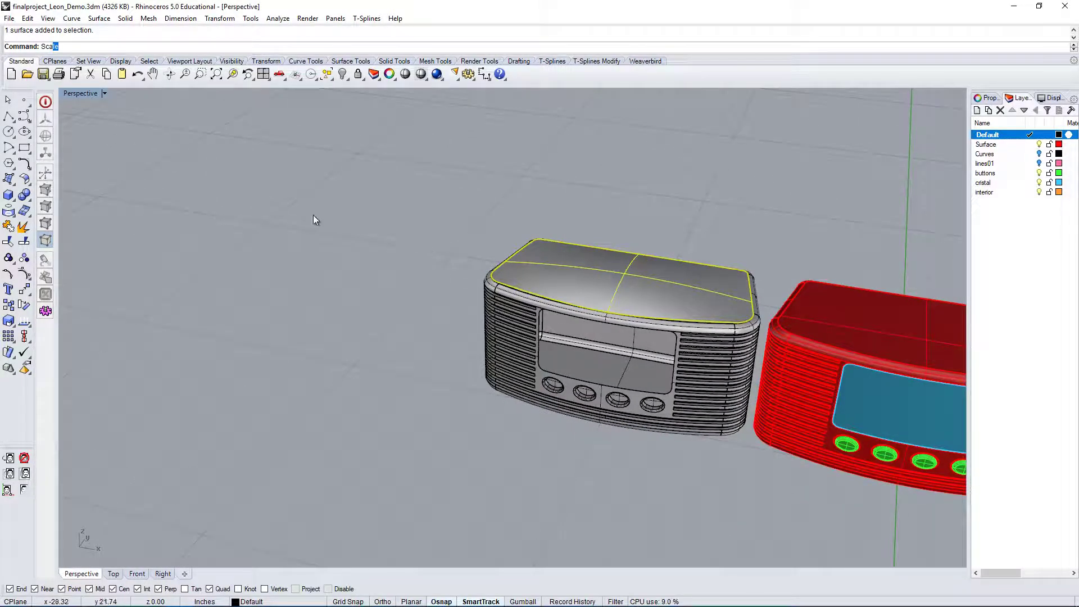
pyautogui.click(75, 77)
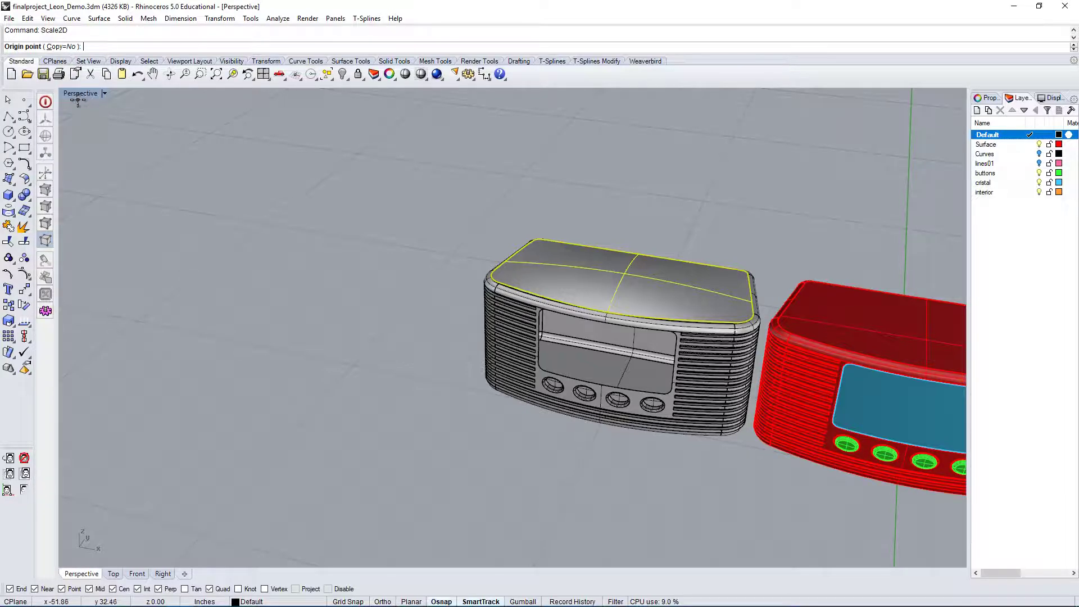
pyautogui.doubleClick(76, 95)
pyautogui.moveTo(227, 228); pyautogui.dragTo(371, 198, button='right')
pyautogui.moveTo(181, 207); pyautogui.dragTo(398, 211, button='right')
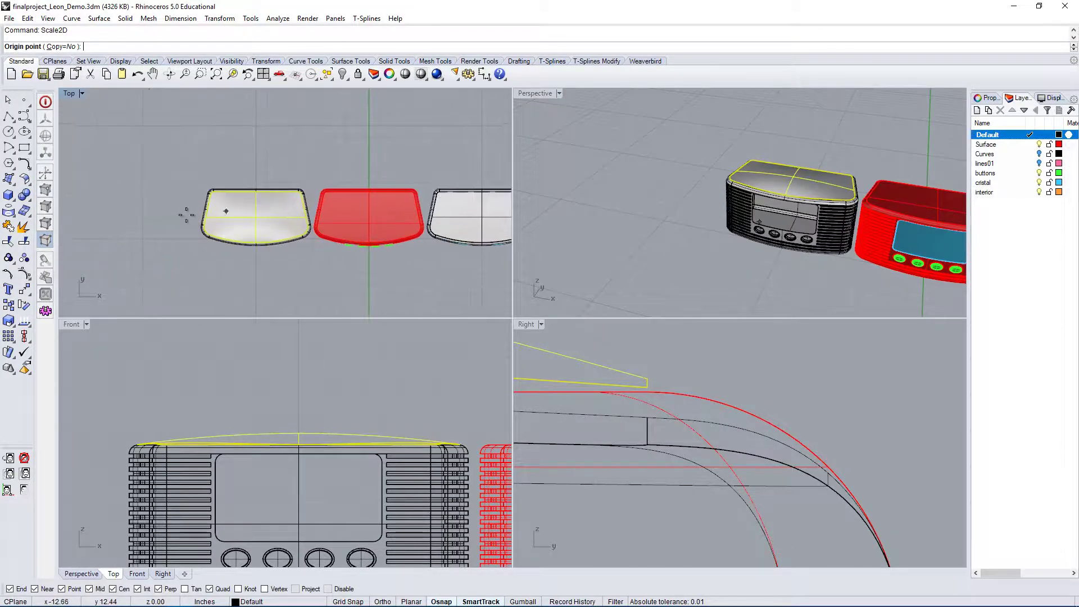
pyautogui.scroll(6, 188, 218)
pyautogui.moveTo(301, 204); pyautogui.dragTo(259, 192, button='right')
pyautogui.scroll(2, 286, 177)
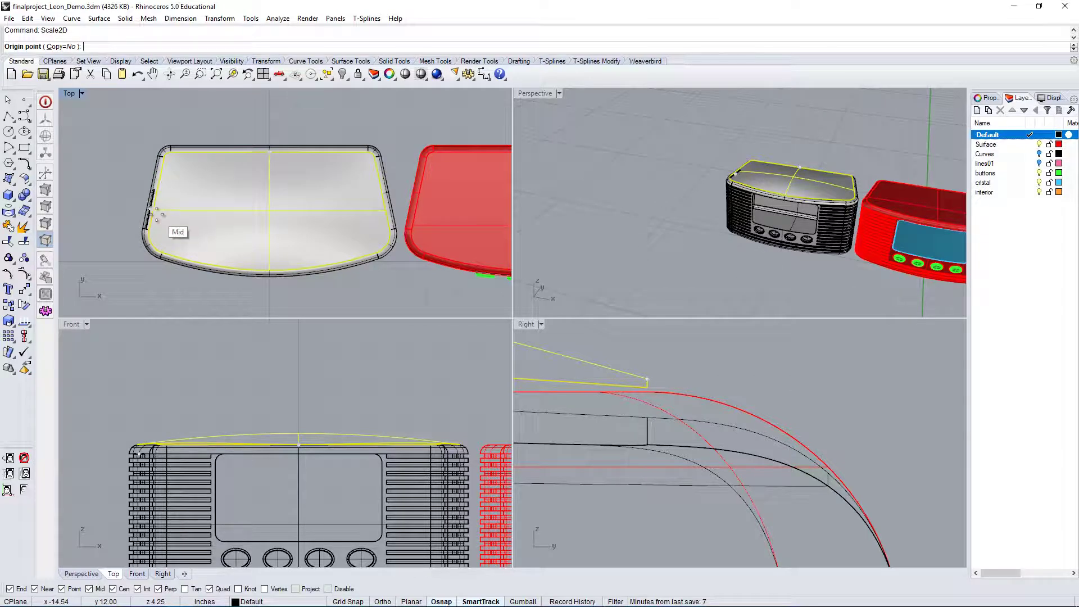
pyautogui.click(270, 209)
pyautogui.click(269, 104)
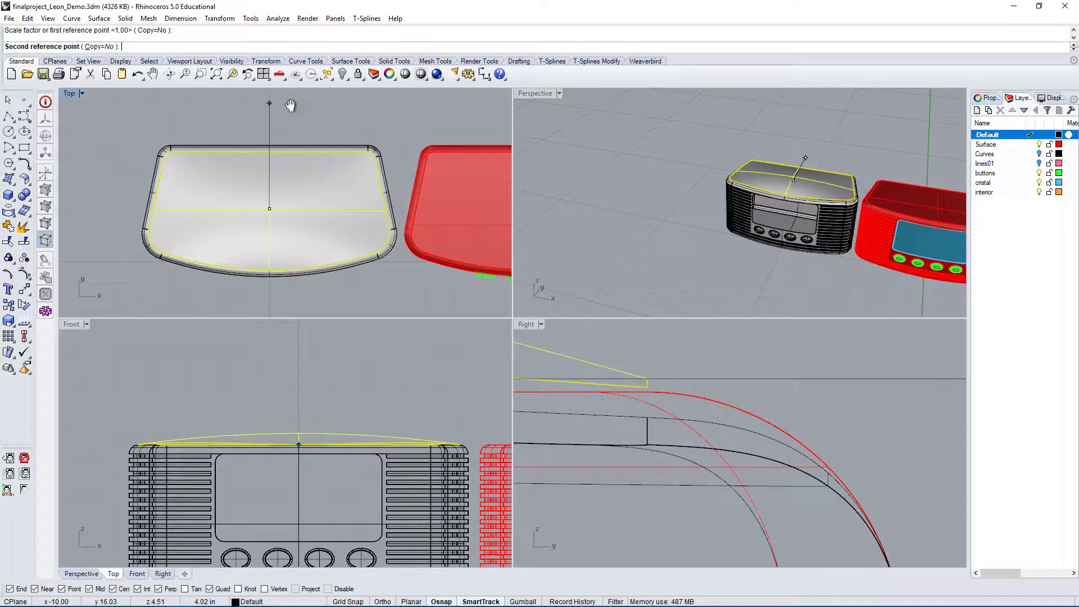
pyautogui.moveTo(291, 106); pyautogui.dragTo(292, 177, button='right')
pyautogui.keyDown('shift'); pyautogui.click(279, 130); pyautogui.keyUp('shift')
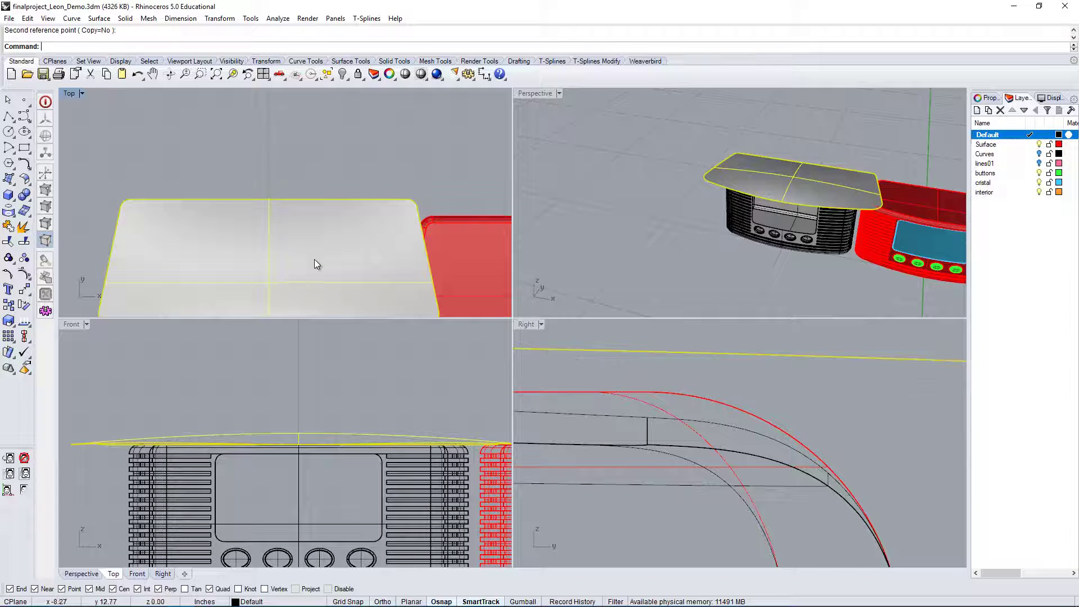
# - Flatten the enlarged dome vertically with Scale1D in the front view, scaling from the center of its base
pyautogui.moveTo(315, 258); pyautogui.dragTo(316, 216, button='right')
pyautogui.moveTo(322, 447); pyautogui.dragTo(376, 467, button='right')
pyautogui.write('Scale')
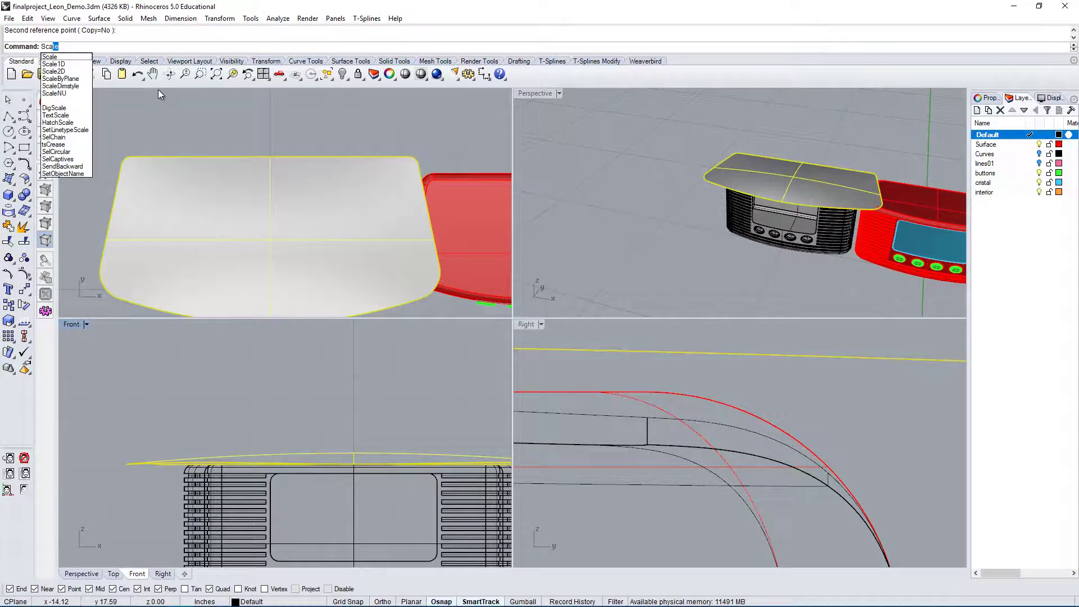
pyautogui.click(77, 64)
pyautogui.scroll(3, 356, 446)
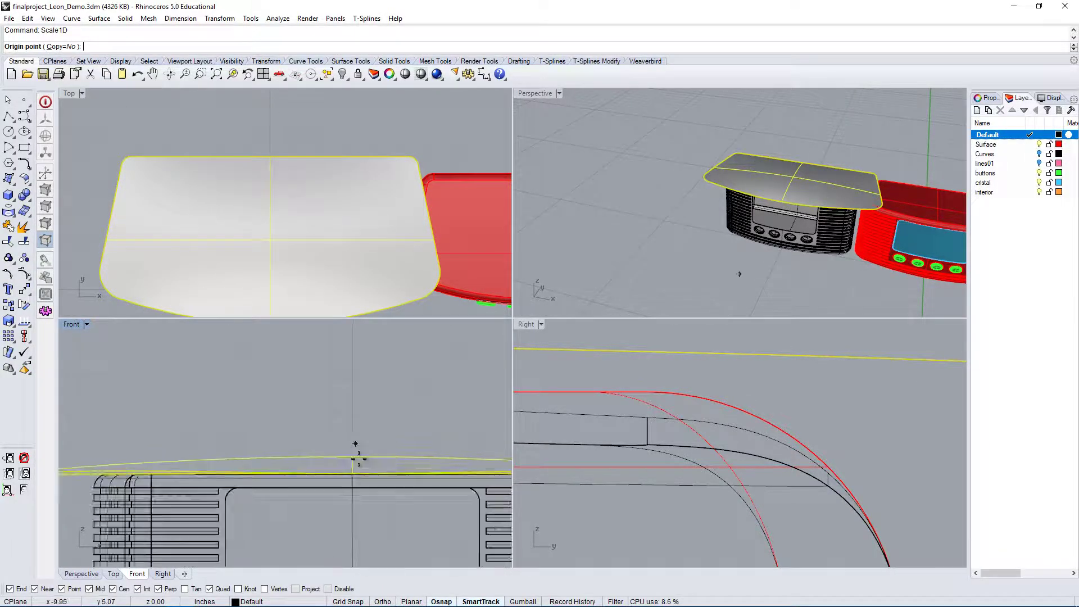
pyautogui.click(350, 477)
pyautogui.click(350, 352)
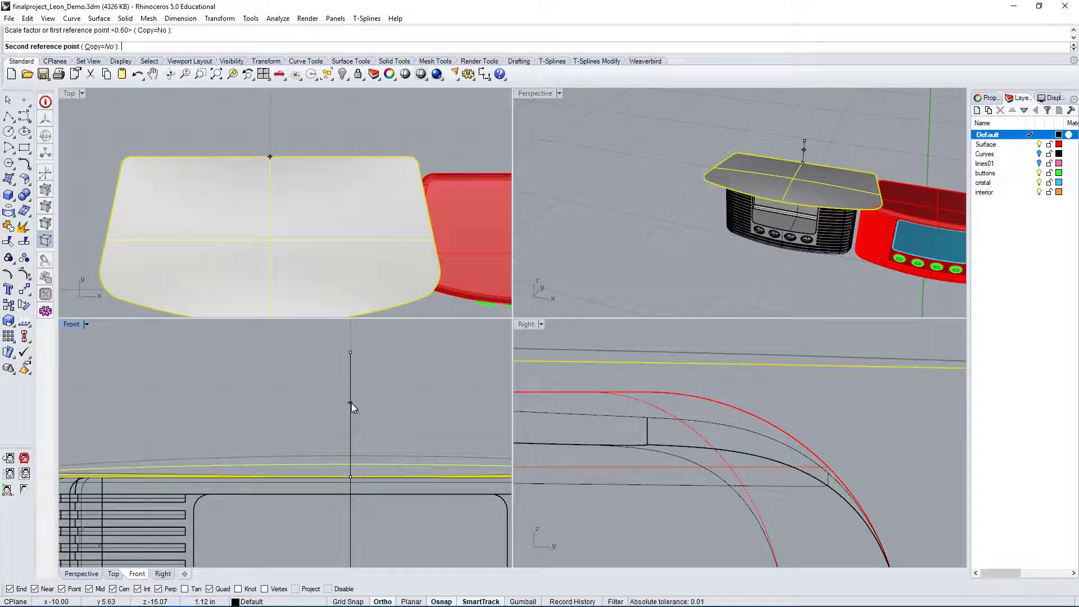
pyautogui.click(352, 403)
# - Move the enlarged domed surface slightly down so that it cuts through the rounded top edges of the body, and deselect it
pyautogui.moveTo(750, 249); pyautogui.dragTo(778, 183, button='right')
pyautogui.scroll(4, 798, 191)
pyautogui.moveTo(278, 463); pyautogui.dragTo(299, 444, button='right')
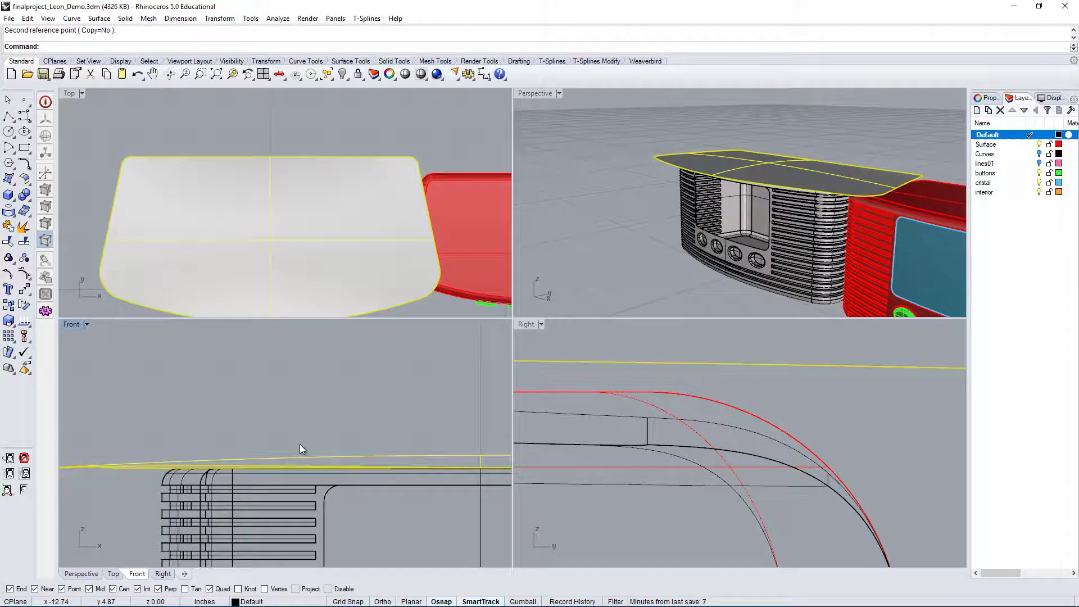
pyautogui.write('m')
pyautogui.press('Return')
pyautogui.click(363, 404)
pyautogui.click(362, 408)
pyautogui.scroll(5, 910, 187)
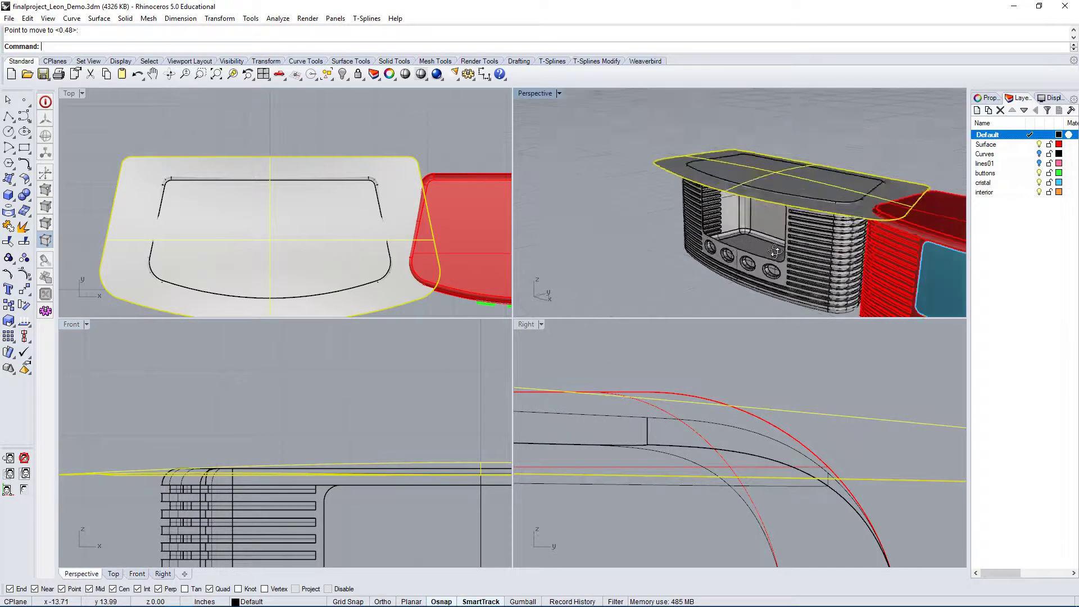
pyautogui.scroll(-4, 757, 186)
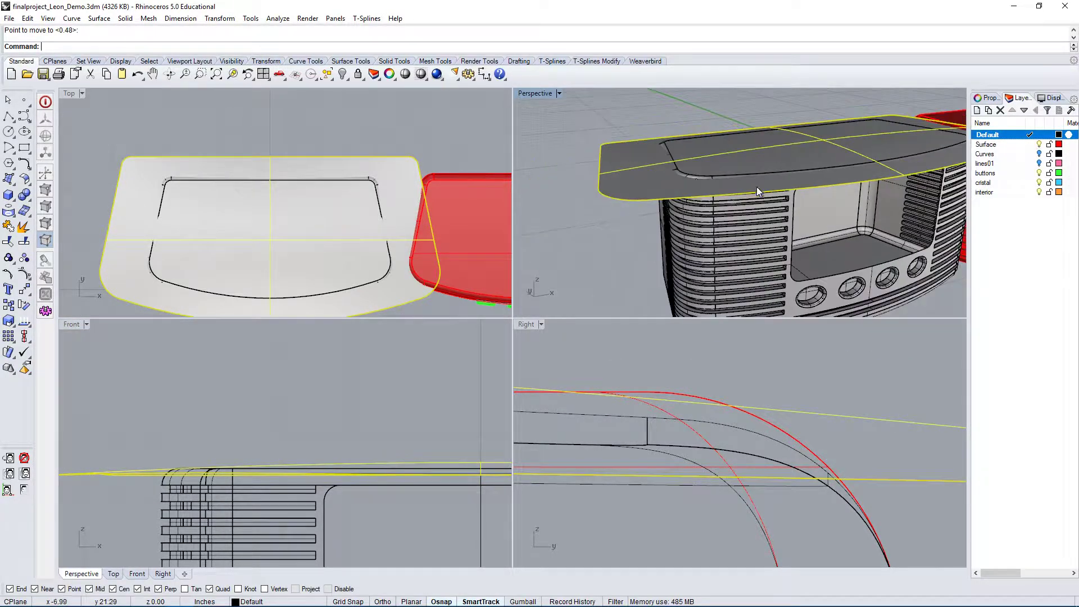
pyautogui.moveTo(757, 187); pyautogui.dragTo(779, 147, button='right')
pyautogui.scroll(3, 706, 157)
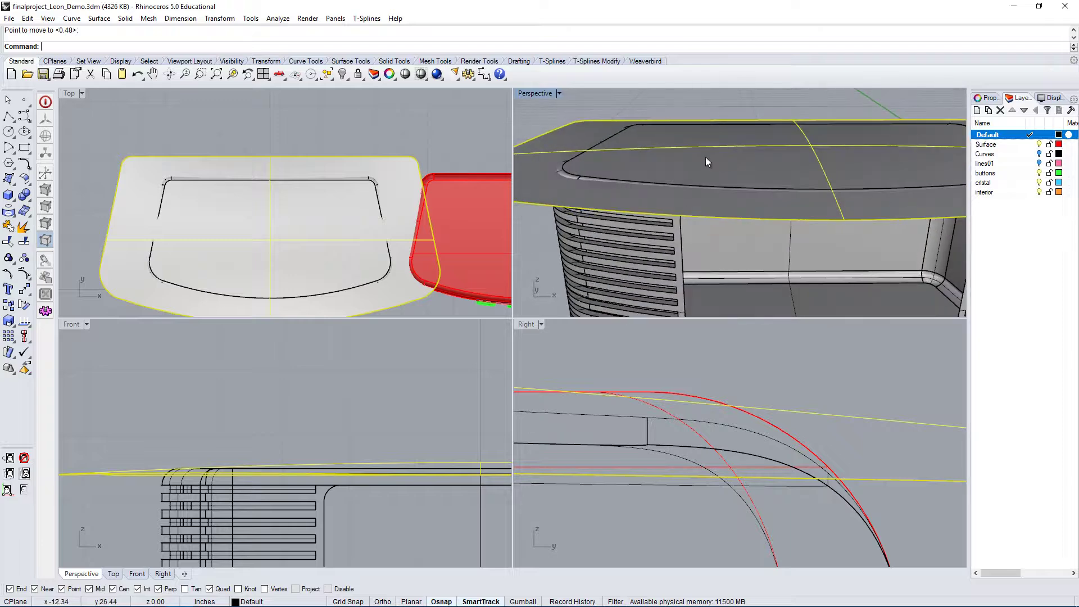
pyautogui.moveTo(706, 157); pyautogui.dragTo(707, 212, button='right')
pyautogui.scroll(-3, 666, 183)
pyautogui.press('Escape')
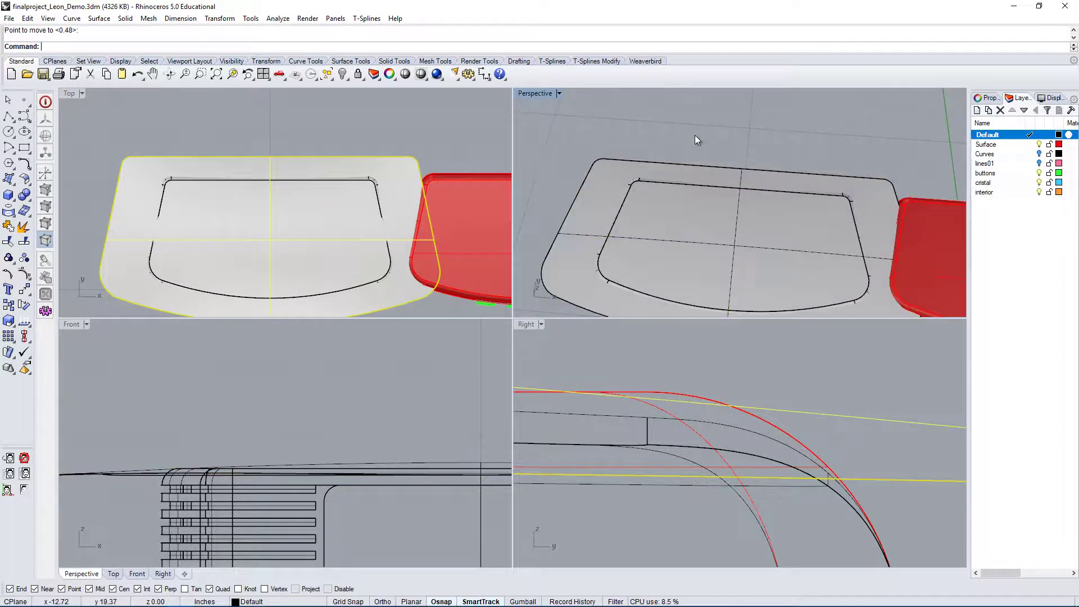
# - Duplicate the inner top edges of the body's rounded rim, including the corners, as curves with DupEdge
pyautogui.moveTo(600, 302); pyautogui.dragTo(693, 226, button='right')
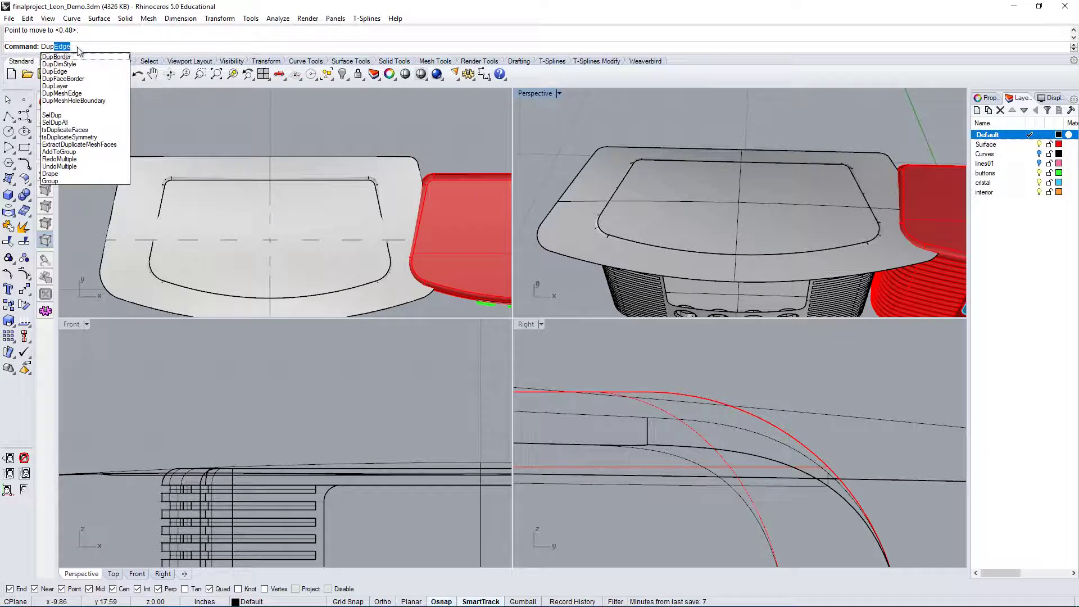
pyautogui.press('Return')
pyautogui.click(619, 190)
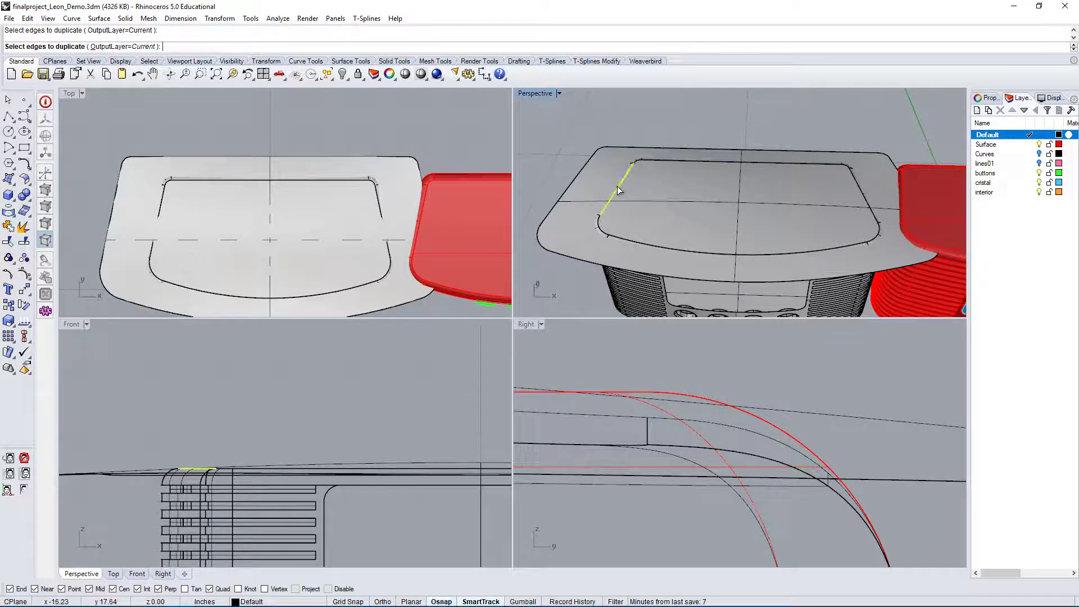
pyautogui.scroll(6, 634, 179)
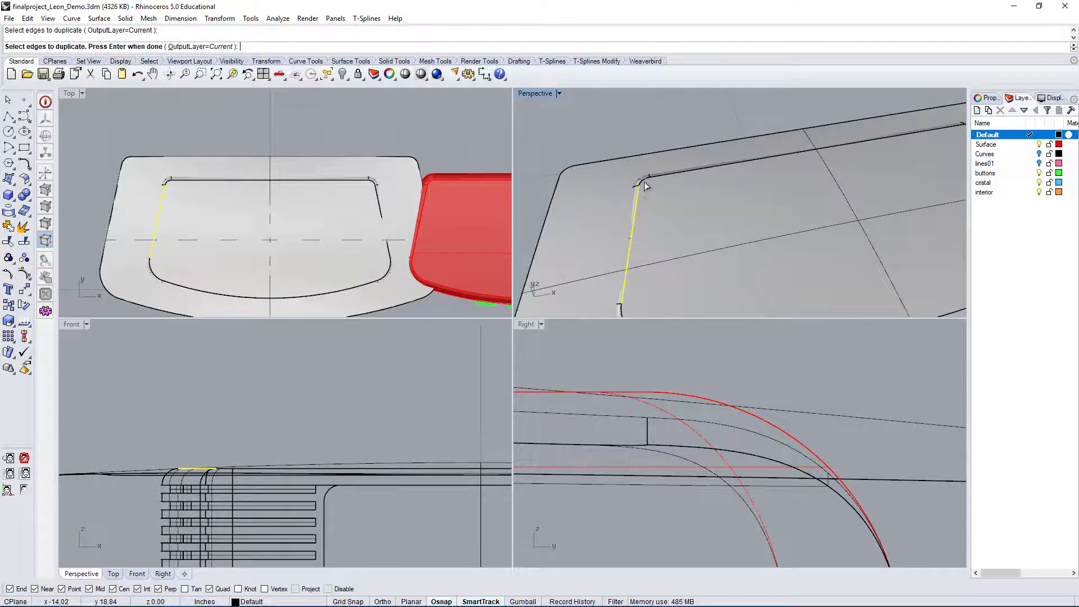
pyautogui.click(669, 173)
pyautogui.scroll(-5, 787, 146)
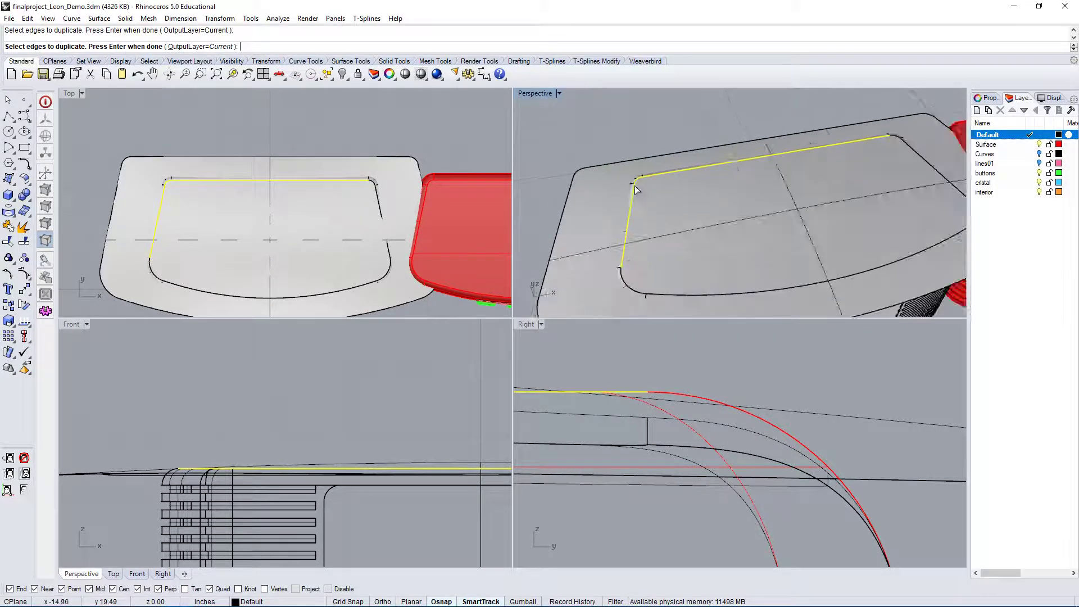
pyautogui.click(826, 165)
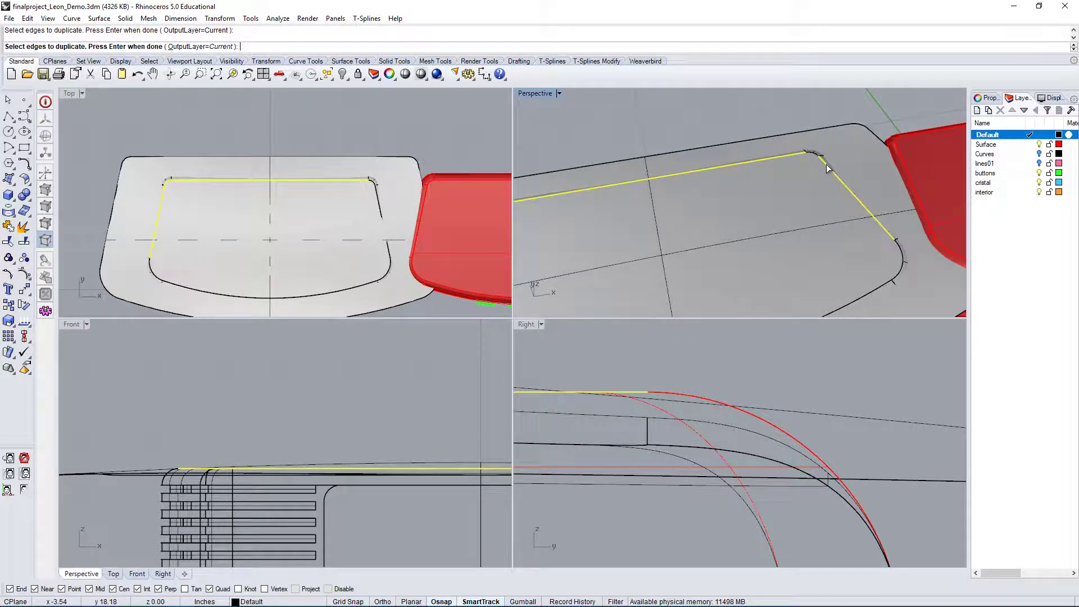
pyautogui.click(903, 261)
pyautogui.click(879, 289)
pyautogui.scroll(-3, 787, 203)
pyautogui.scroll(2, 675, 237)
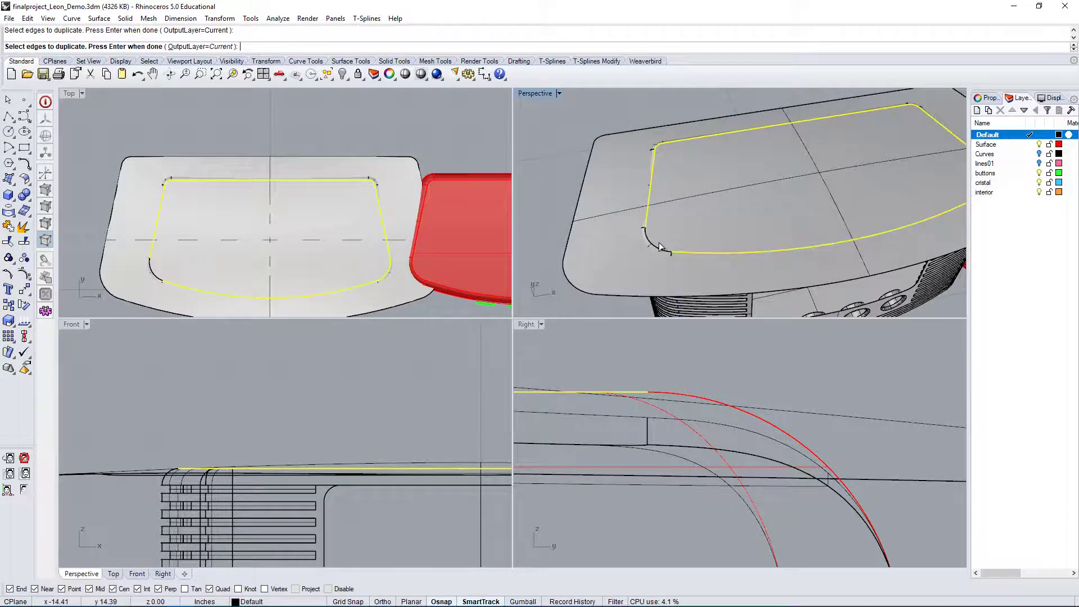
pyautogui.click(659, 243)
pyautogui.click(703, 290)
pyautogui.press('Return')
# - Trim away the overhanging part of the domed surface outside the duplicated rim curves in the top view
pyautogui.scroll(2, 741, 207)
pyautogui.moveTo(236, 141); pyautogui.dragTo(278, 129, button='right')
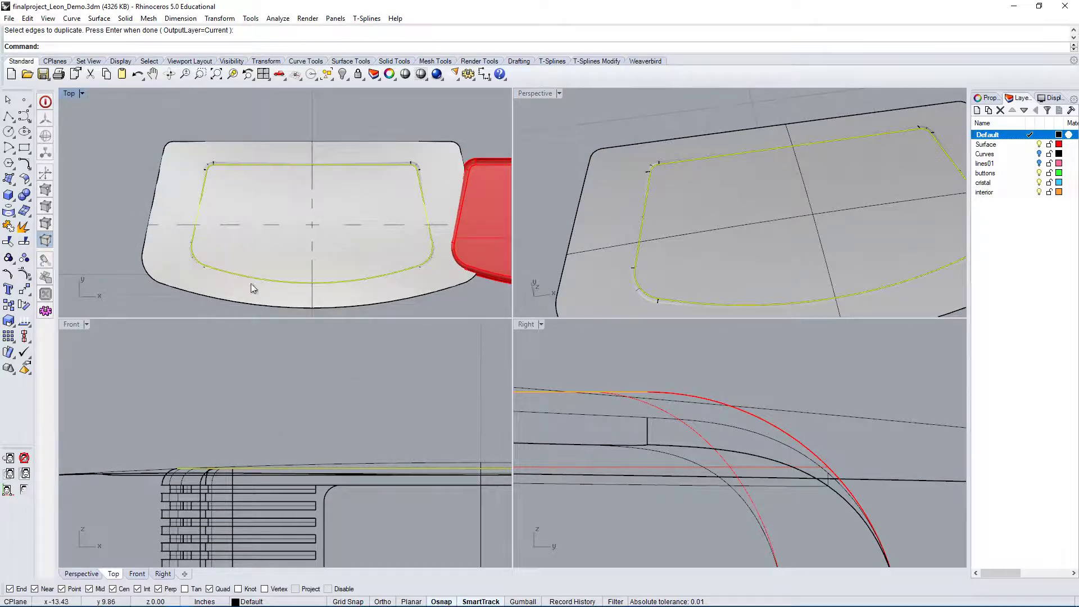
pyautogui.moveTo(155, 148); pyautogui.dragTo(107, 145, button='right')
pyautogui.moveTo(142, 200); pyautogui.dragTo(167, 209, button='right')
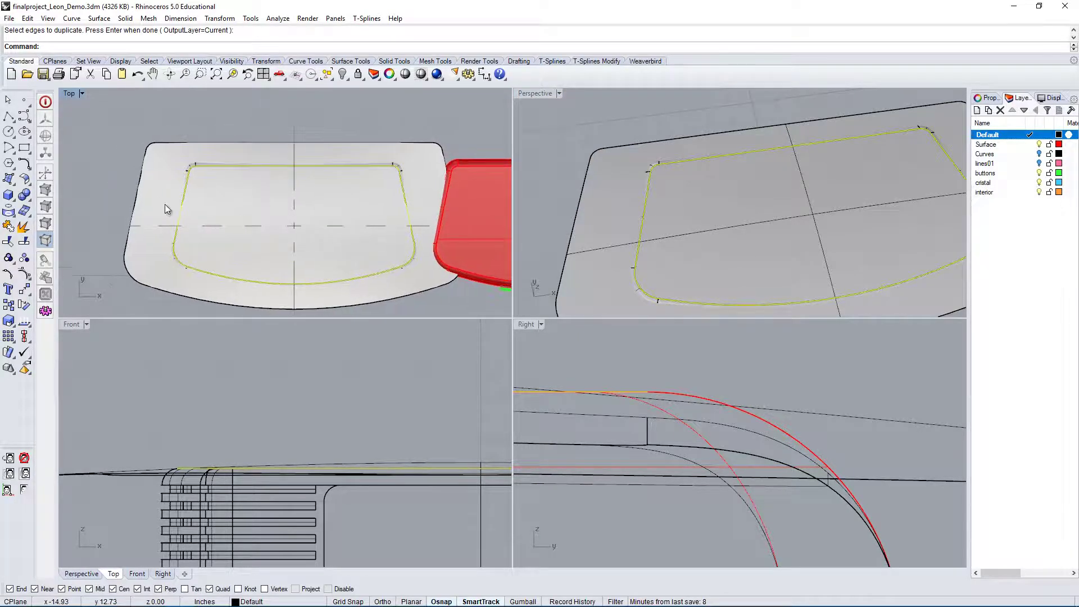
pyautogui.write('Trim')
pyautogui.press('Return')
pyautogui.click(174, 176)
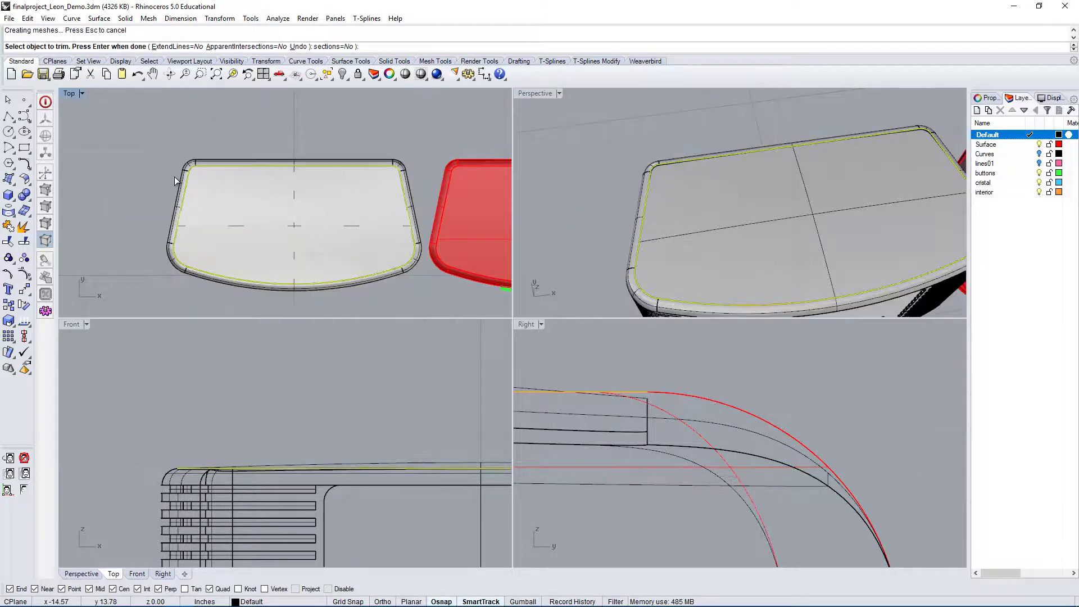
pyautogui.moveTo(748, 191); pyautogui.dragTo(392, 217, button='right')
pyautogui.doubleClick(537, 94)
pyautogui.scroll(-2, 388, 208)
pyautogui.scroll(5, 380, 194)
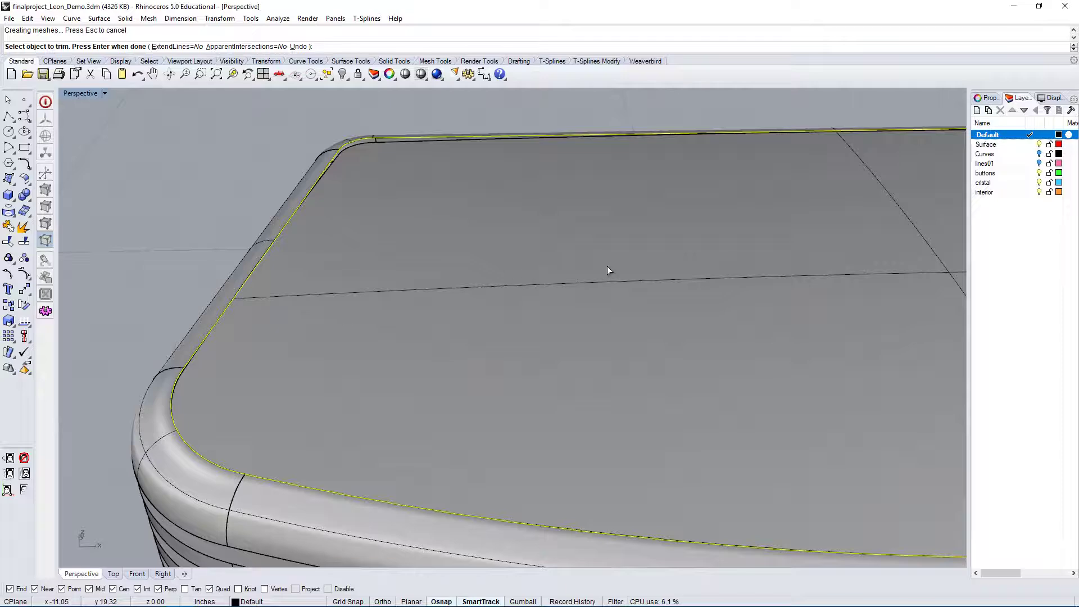
pyautogui.press('Return')
# - Show the control points of the straight rounded edge surface along the short side of the domed top
pyautogui.click(378, 240)
pyautogui.moveTo(378, 237); pyautogui.dragTo(394, 184, button='right')
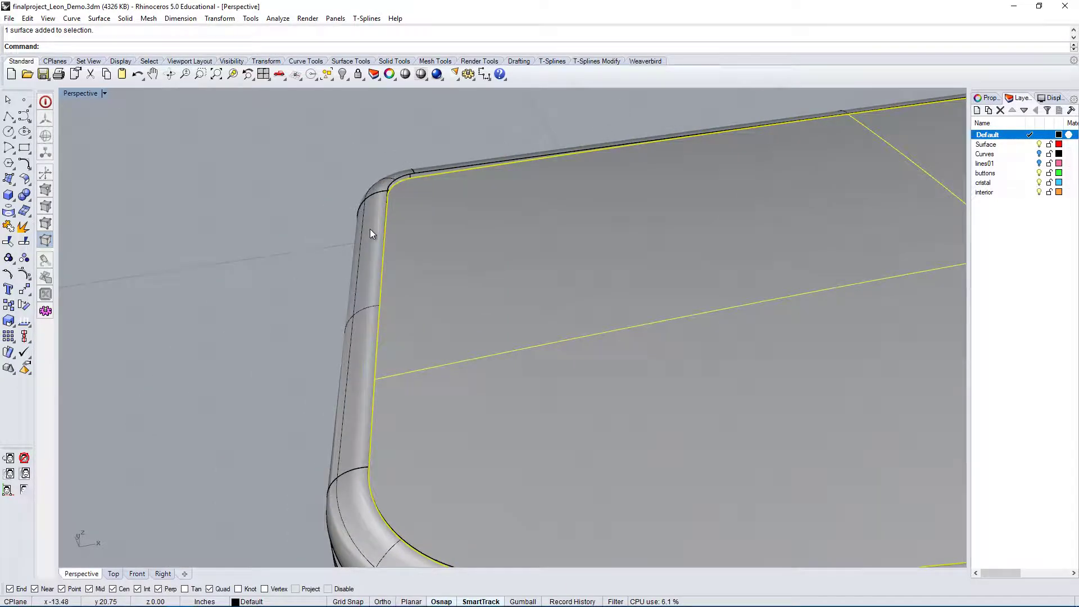
pyautogui.moveTo(441, 369); pyautogui.dragTo(433, 320, button='right')
pyautogui.click(432, 365)
pyautogui.click(23, 230)
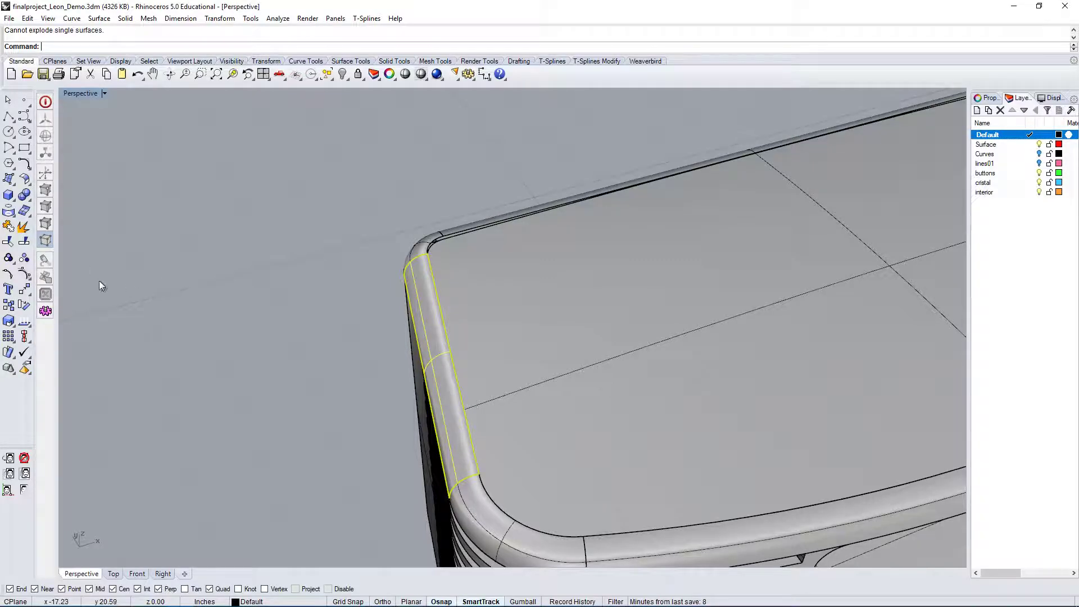
pyautogui.click(24, 274)
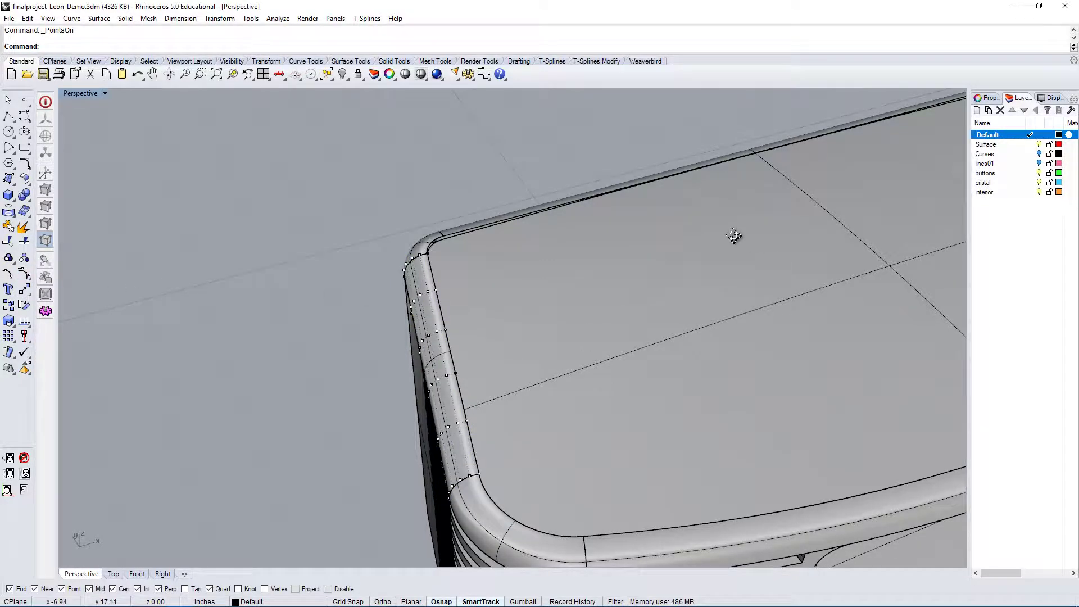
pyautogui.moveTo(735, 236); pyautogui.dragTo(568, 265, button='right')
pyautogui.moveTo(296, 265); pyautogui.dragTo(364, 296, button='right')
pyautogui.write('MatchSrf')
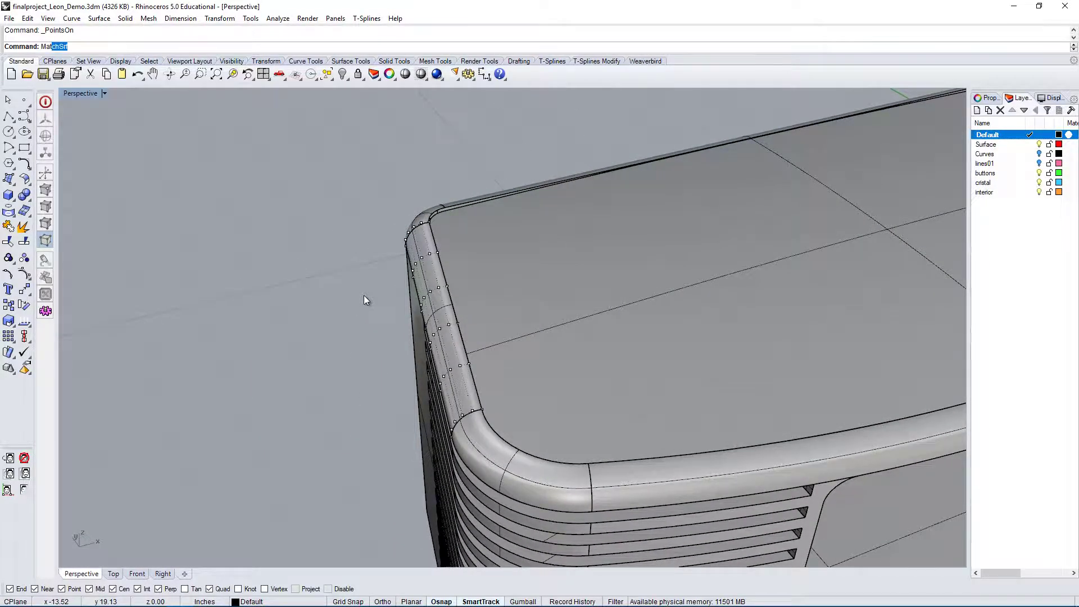
pyautogui.press('Return')
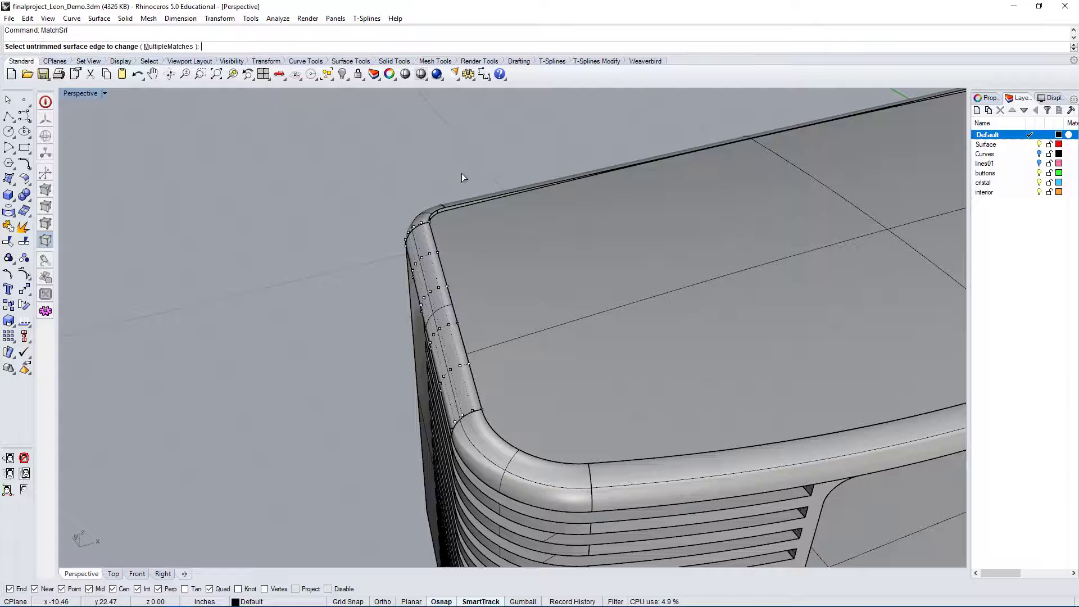
pyautogui.moveTo(461, 173); pyautogui.dragTo(441, 220, button='right')
pyautogui.scroll(5, 380, 184)
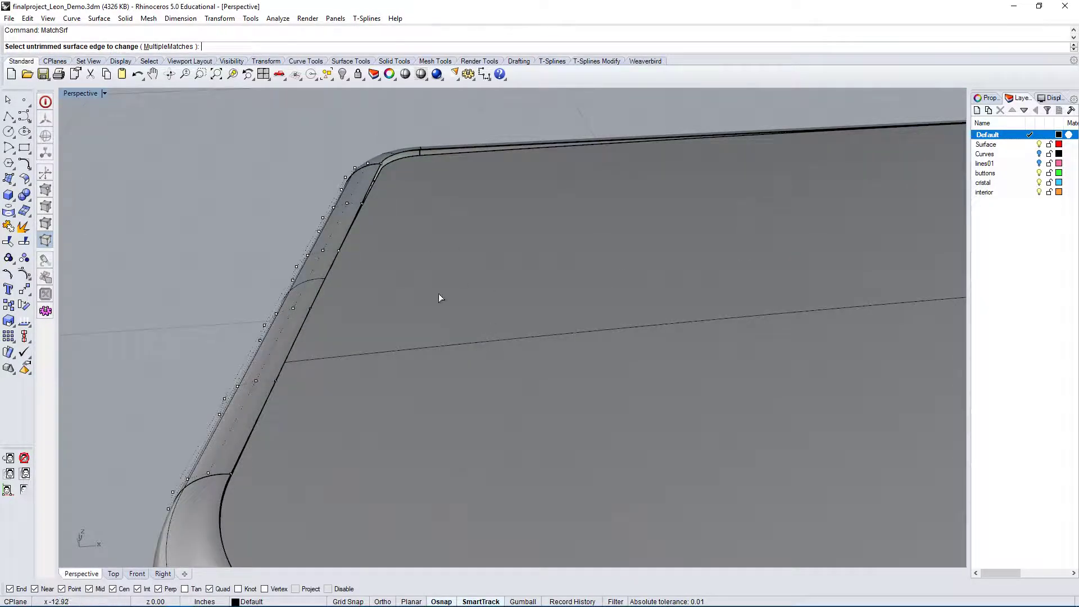
pyautogui.scroll(-6, 487, 325)
pyautogui.scroll(2, 592, 289)
pyautogui.press('Escape')
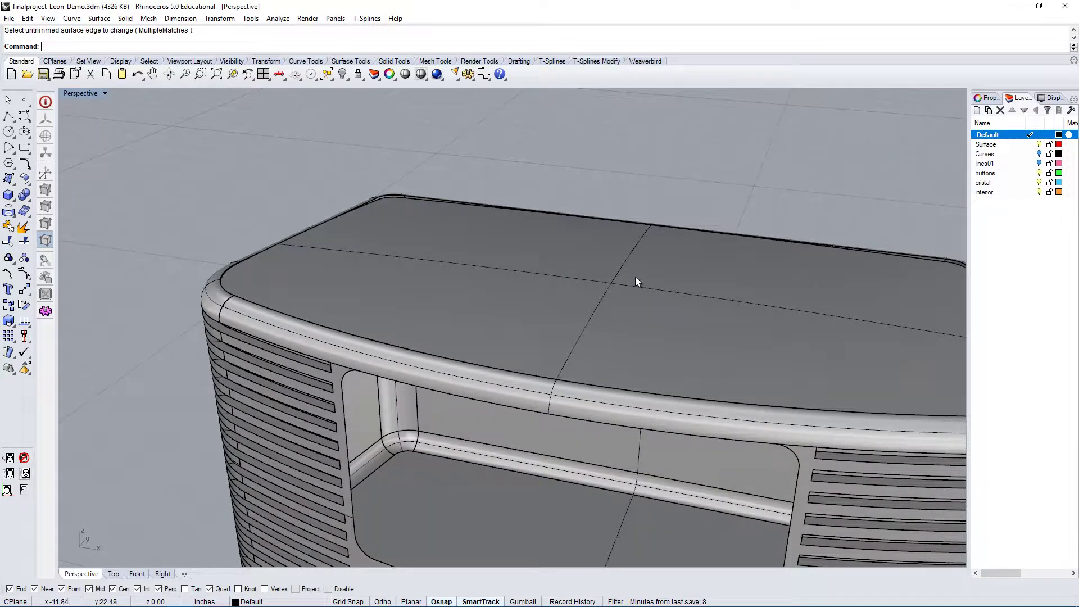
# - Show the domed top surface's control points, examine their layout from several angles, and hide them again
pyautogui.click(635, 277)
pyautogui.moveTo(614, 326); pyautogui.dragTo(664, 321, button='right')
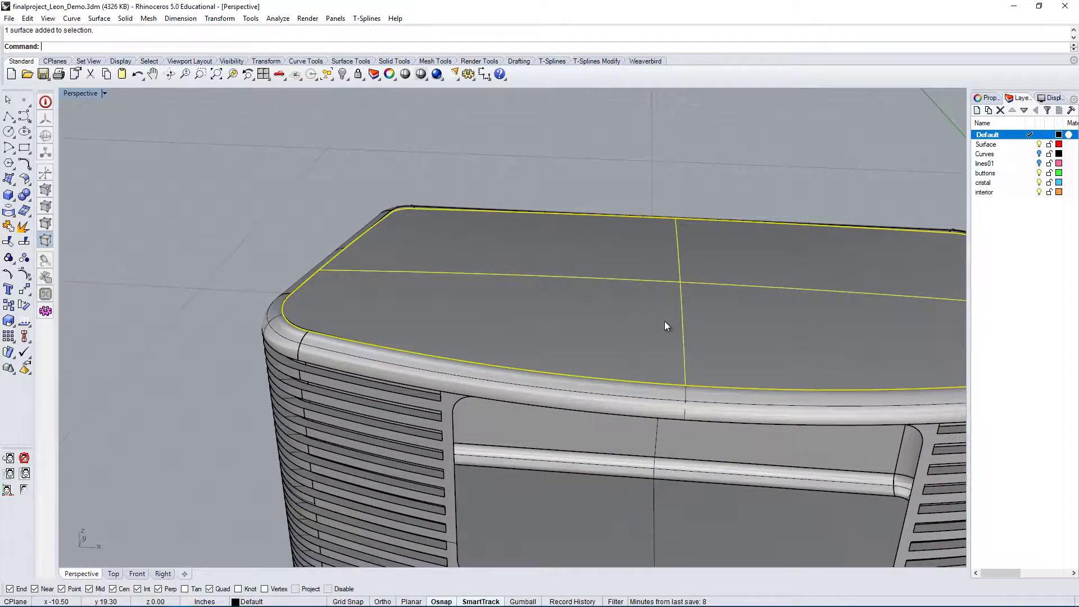
pyautogui.click(24, 227)
pyautogui.moveTo(613, 195); pyautogui.dragTo(419, 249, button='right')
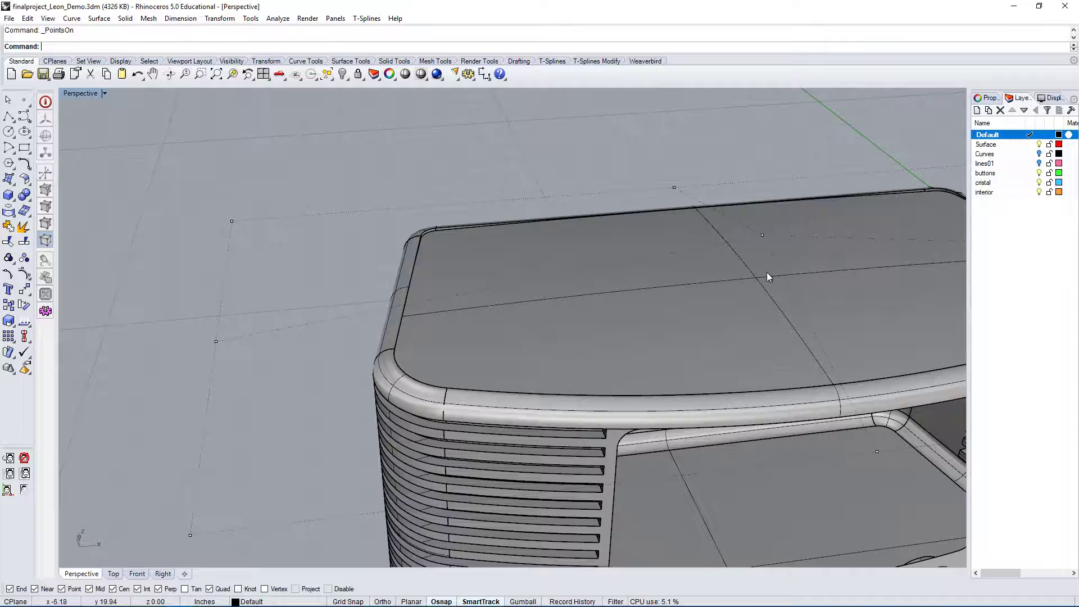
pyautogui.moveTo(766, 279); pyautogui.dragTo(707, 258, button='right')
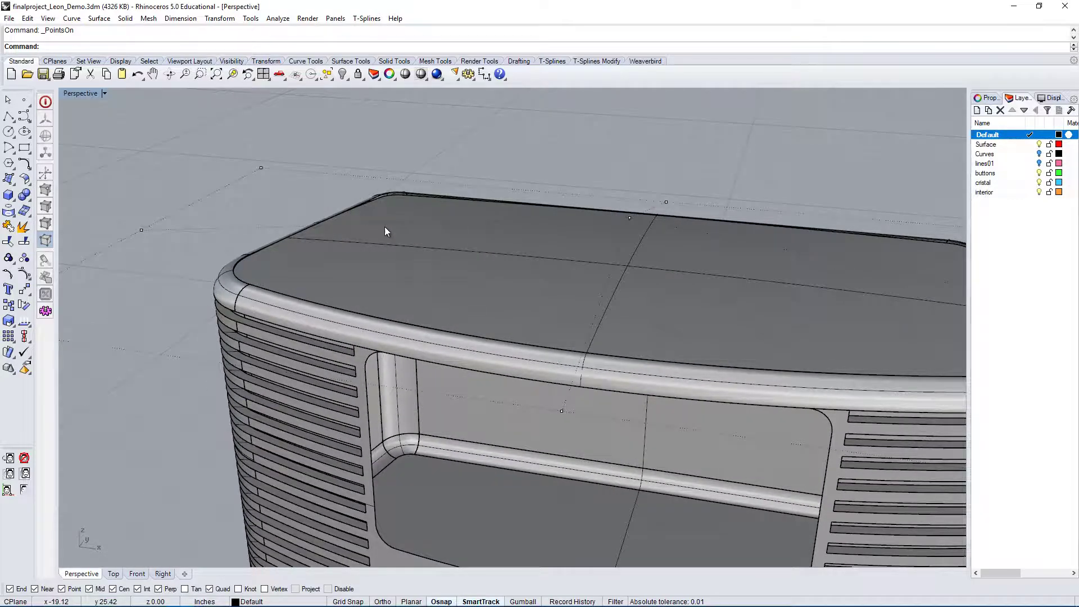
pyautogui.moveTo(385, 231); pyautogui.dragTo(676, 260, button='right')
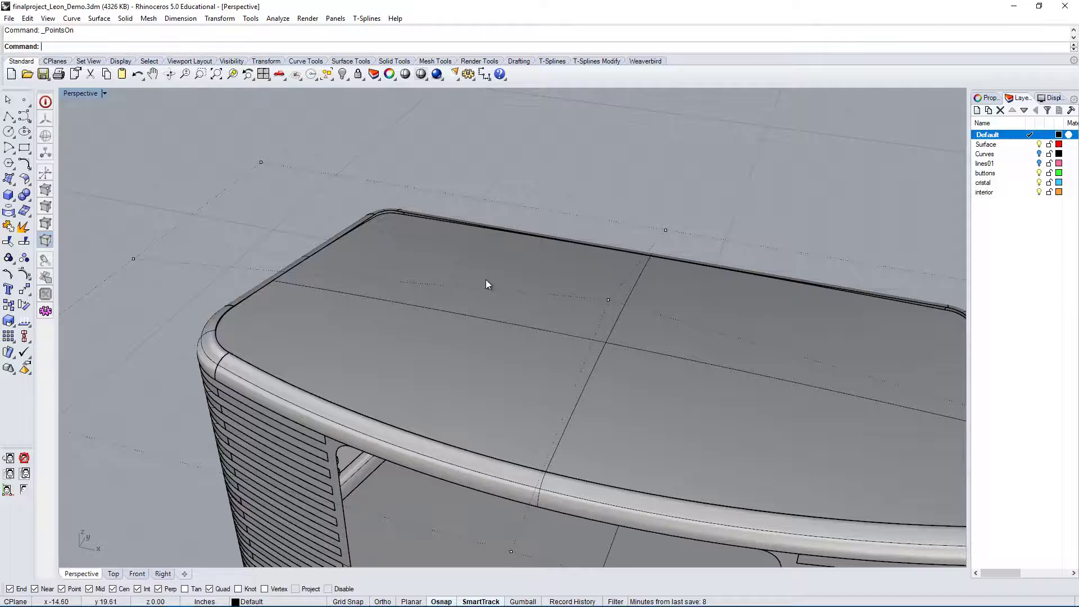
pyautogui.press('Escape')
# - Rebuild the trimmed domed top surface with degree 5 in both U and V, deleting the input and keeping the trim
pyautogui.moveTo(585, 279); pyautogui.dragTo(778, 378, button='right')
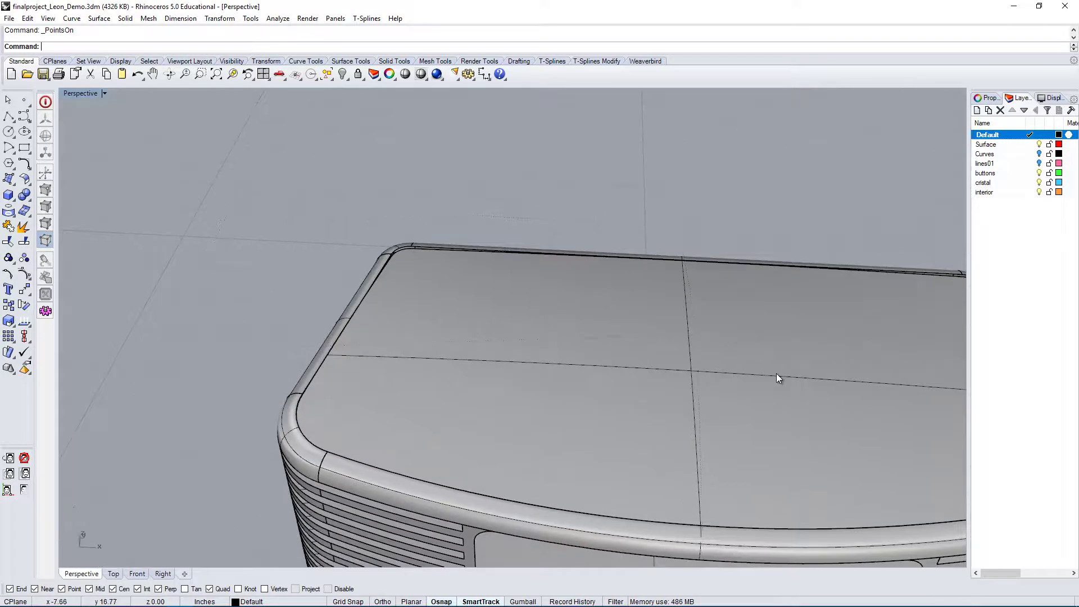
pyautogui.click(701, 353)
pyautogui.write('Re')
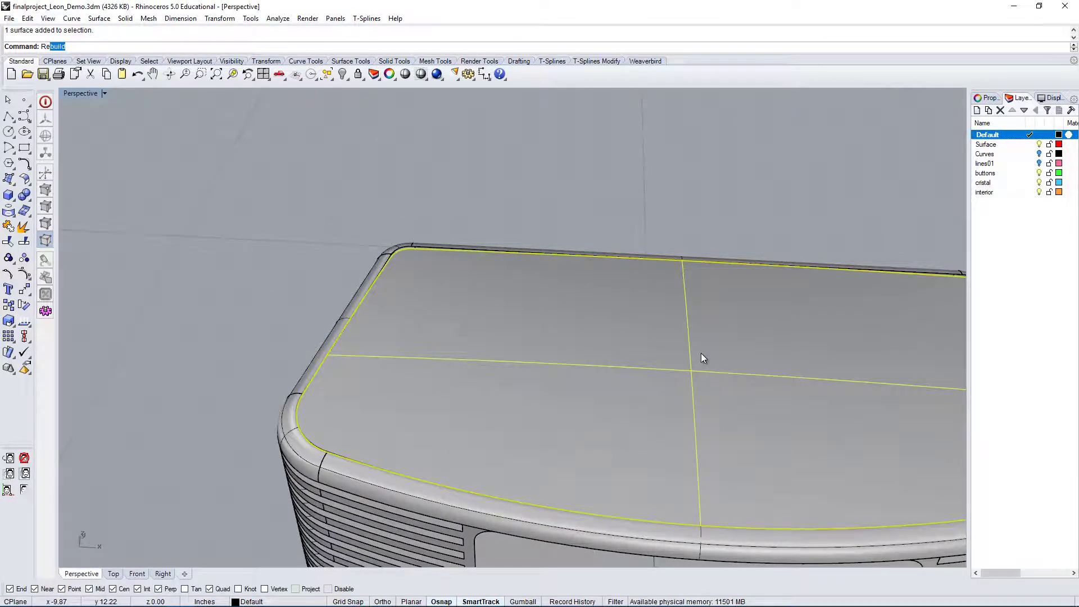
pyautogui.write('b')
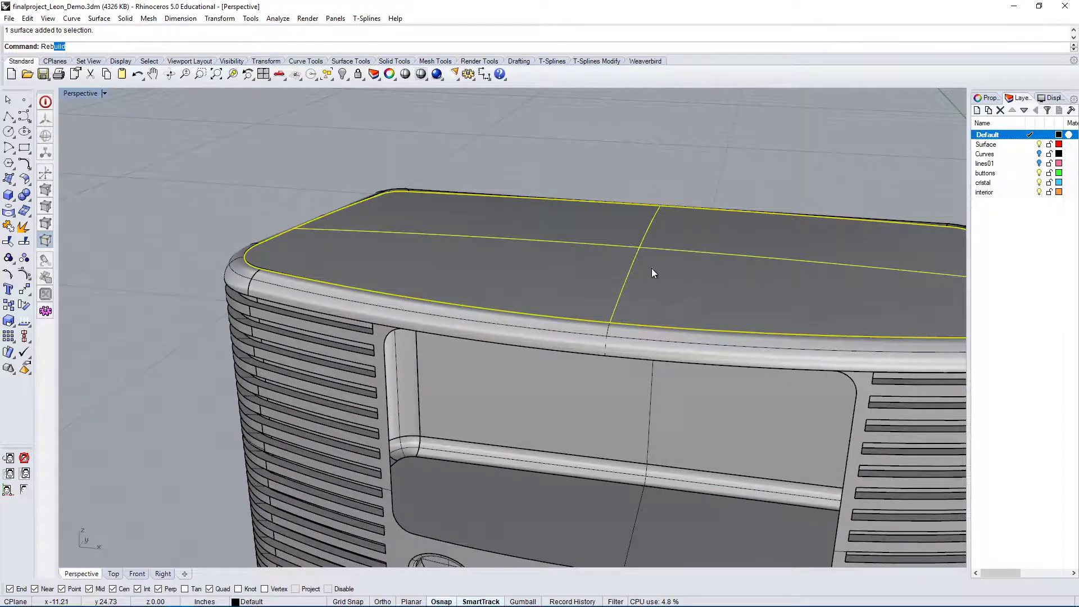
pyautogui.press('Return')
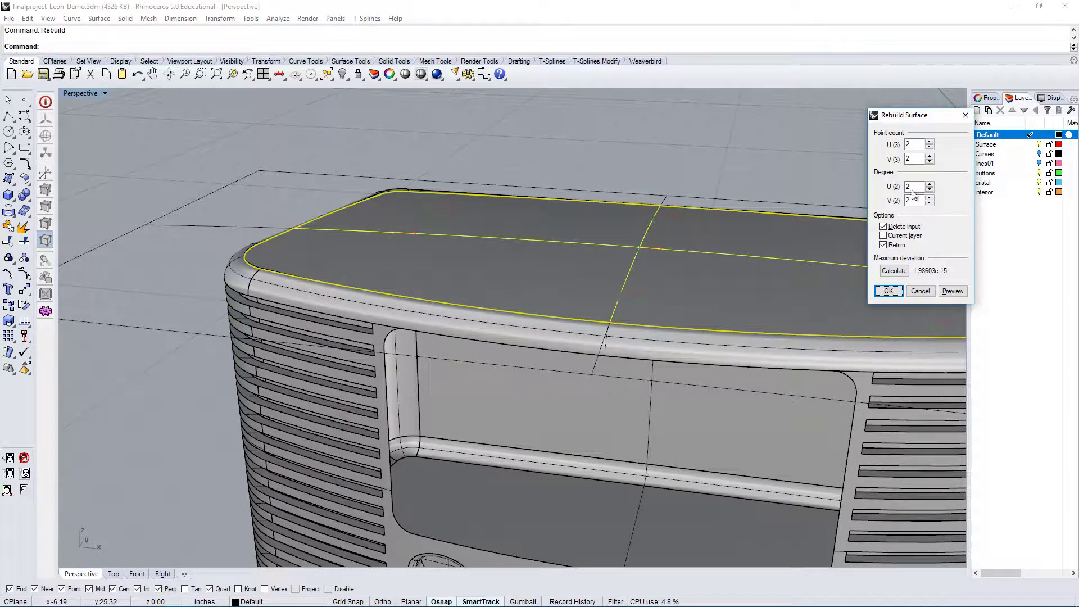
pyautogui.doubleClick(916, 186)
pyautogui.write('5')
pyautogui.press('Tab')
pyautogui.write('5')
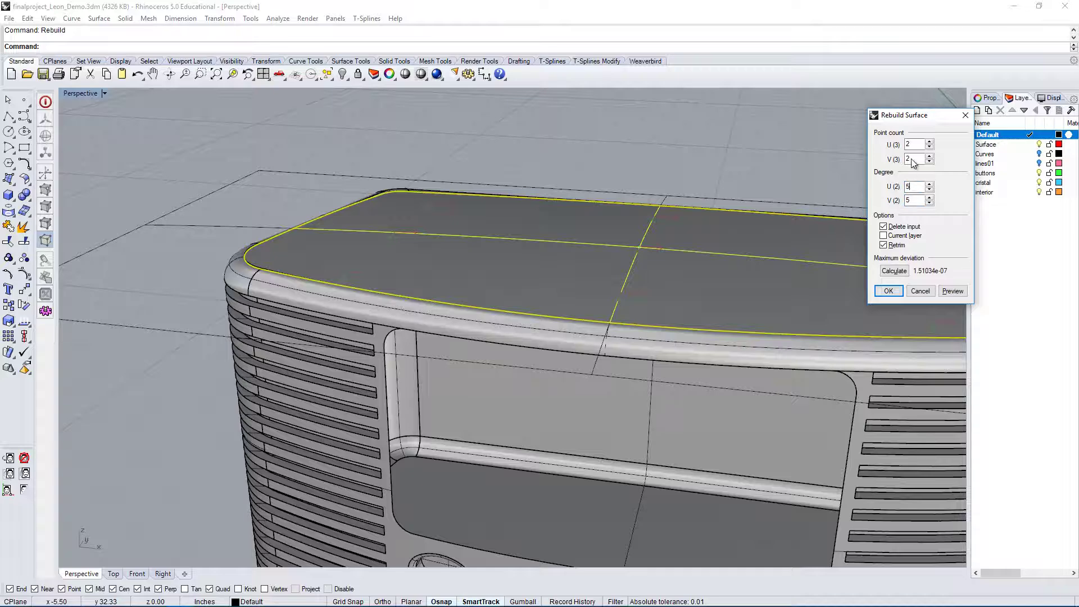
pyautogui.click(913, 158)
pyautogui.click(889, 291)
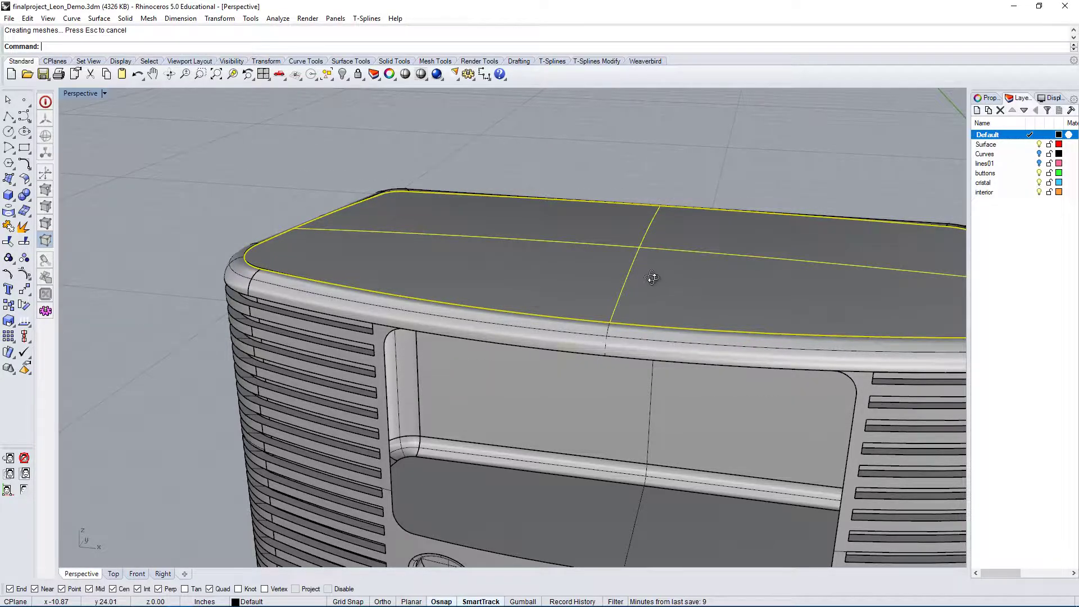
# - Show the rebuilt dome's control points, select three neighbouring ones in a row, and examine the point grid from several angles
pyautogui.moveTo(652, 278); pyautogui.dragTo(631, 232, button='right')
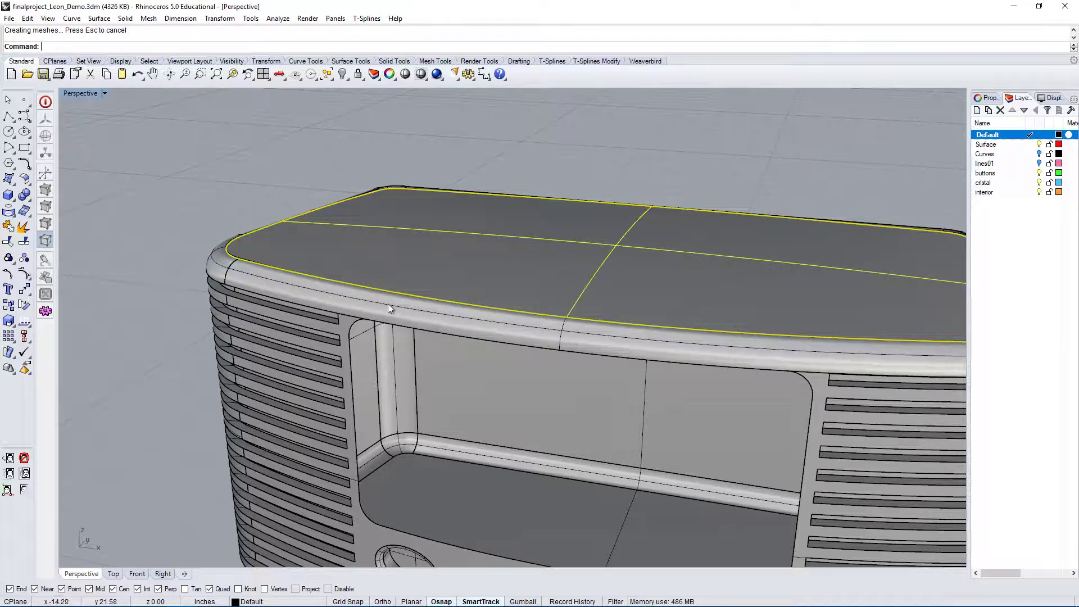
pyautogui.click(45, 294)
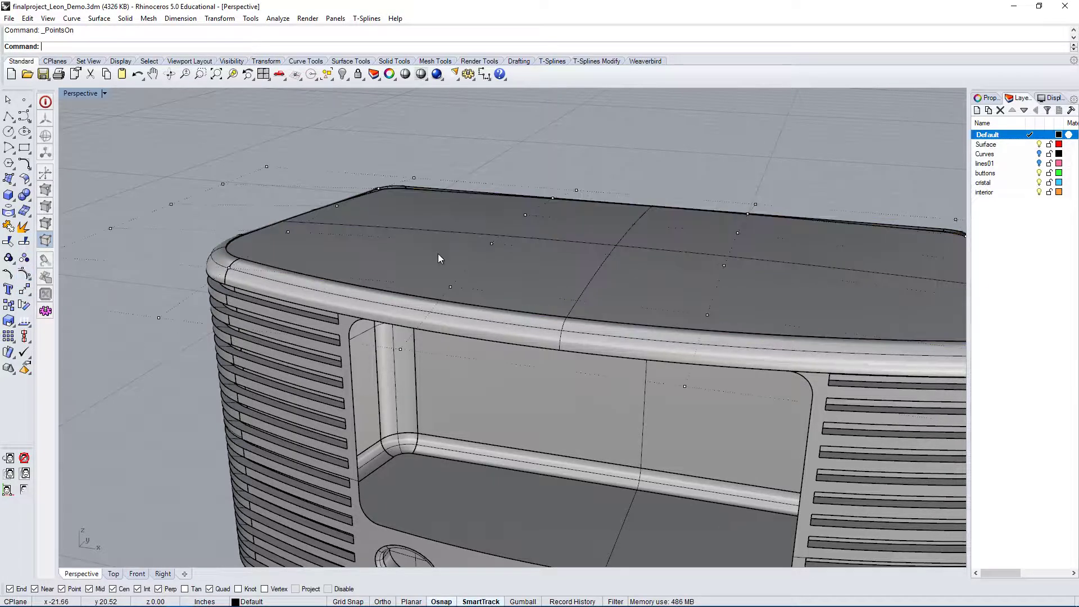
pyautogui.moveTo(526, 208); pyautogui.dragTo(469, 177, button='right')
pyautogui.click(581, 168)
pyautogui.scroll(2, 531, 235)
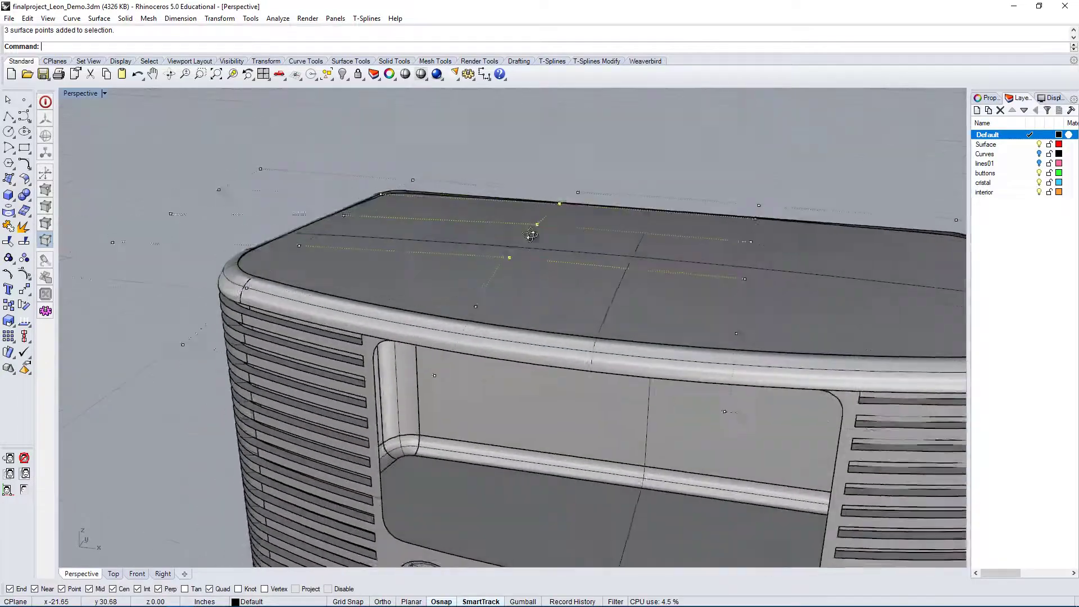
pyautogui.moveTo(531, 235); pyautogui.dragTo(580, 251, button='right')
pyautogui.scroll(-2, 692, 284)
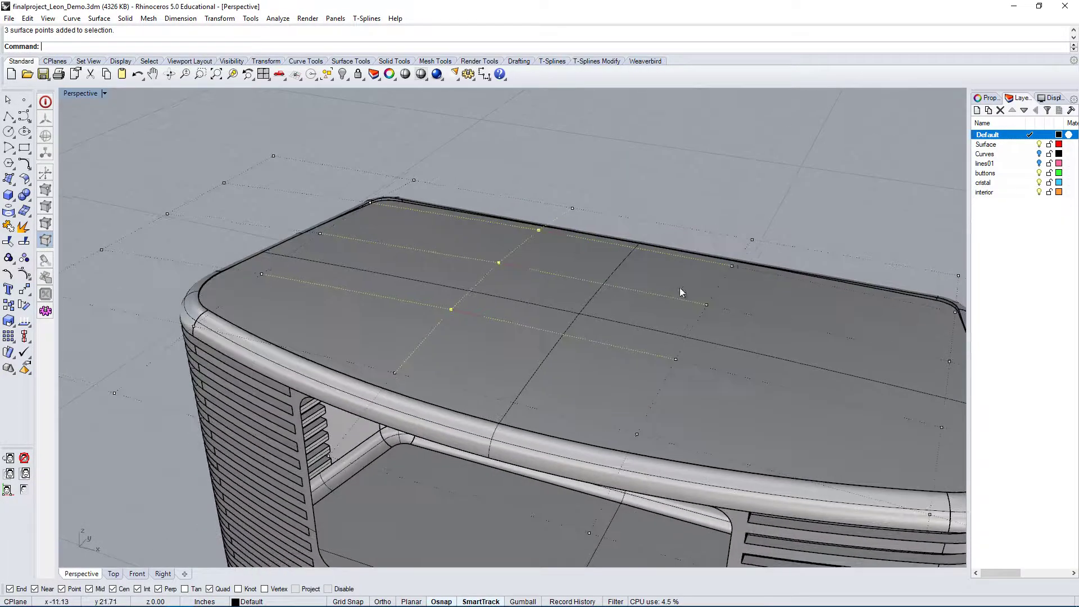
pyautogui.scroll(-2, 585, 315)
pyautogui.moveTo(574, 318); pyautogui.dragTo(617, 354, button='right')
pyautogui.moveTo(638, 393); pyautogui.dragTo(673, 351, button='right')
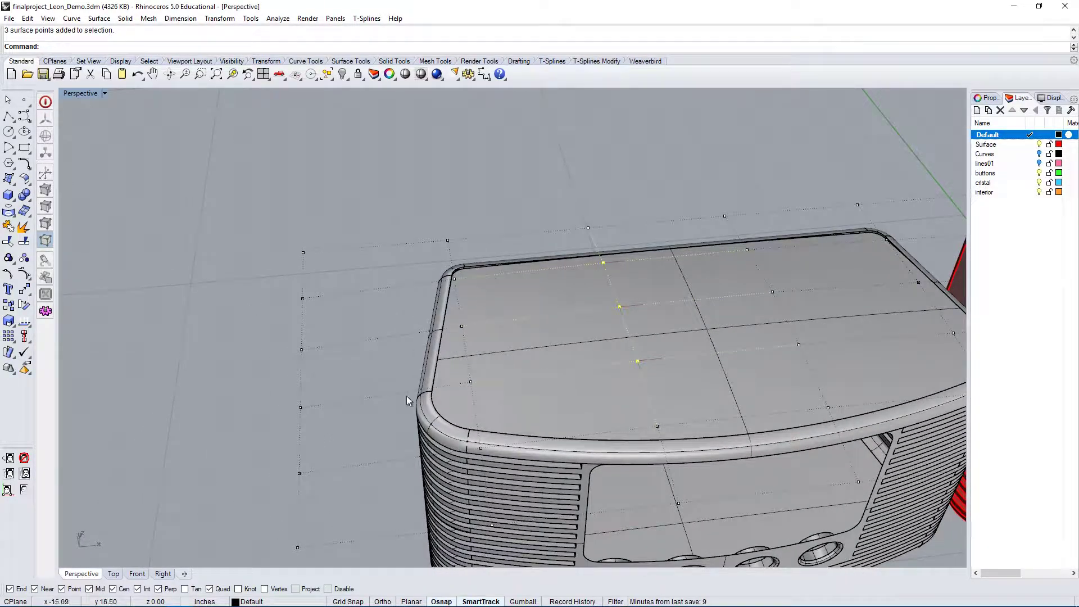
pyautogui.moveTo(836, 344); pyautogui.dragTo(798, 321, button='right')
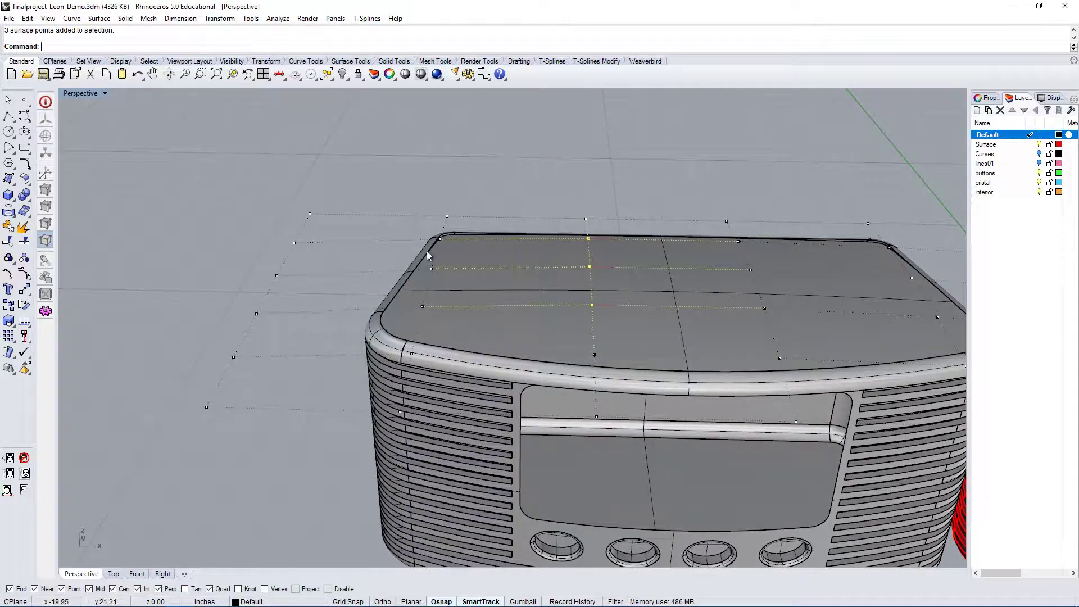
# - Try moving two control points near the dome's long back edge upward, and undo the move
pyautogui.moveTo(581, 186); pyautogui.dragTo(605, 253)
pyautogui.moveTo(605, 253); pyautogui.dragTo(708, 304, button='right')
pyautogui.write('M')
pyautogui.press('Return')
pyautogui.click(669, 214)
pyautogui.click(691, 139)
pyautogui.hotkey('ctrl', 'z')
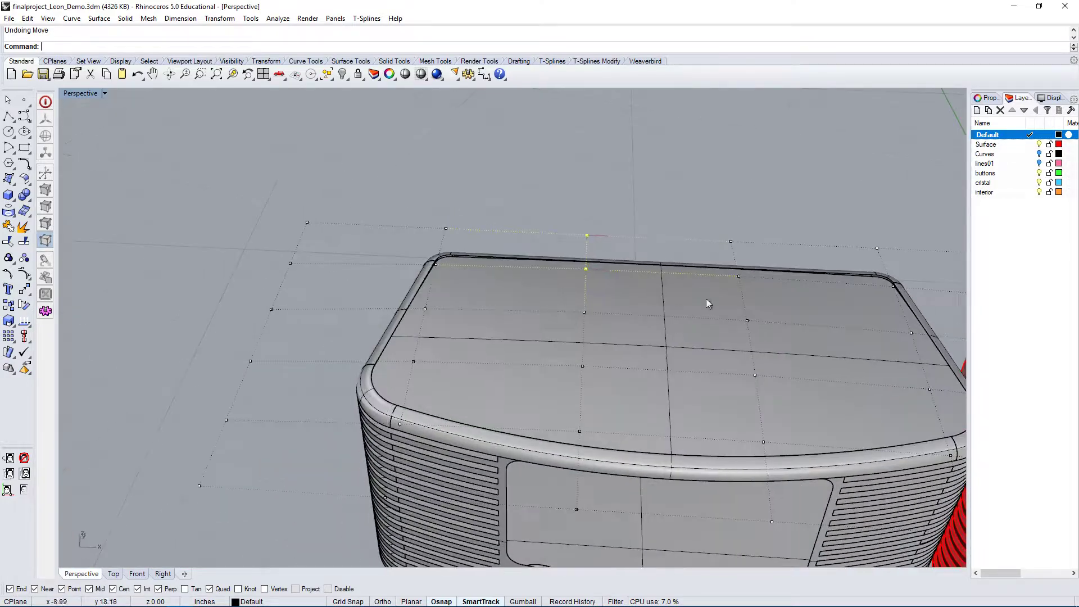
# - Select four control points along the dome's long back edge and examine how they relate to the rounded rim
pyautogui.moveTo(573, 198); pyautogui.dragTo(775, 287)
pyautogui.moveTo(775, 287); pyautogui.dragTo(735, 269, button='right')
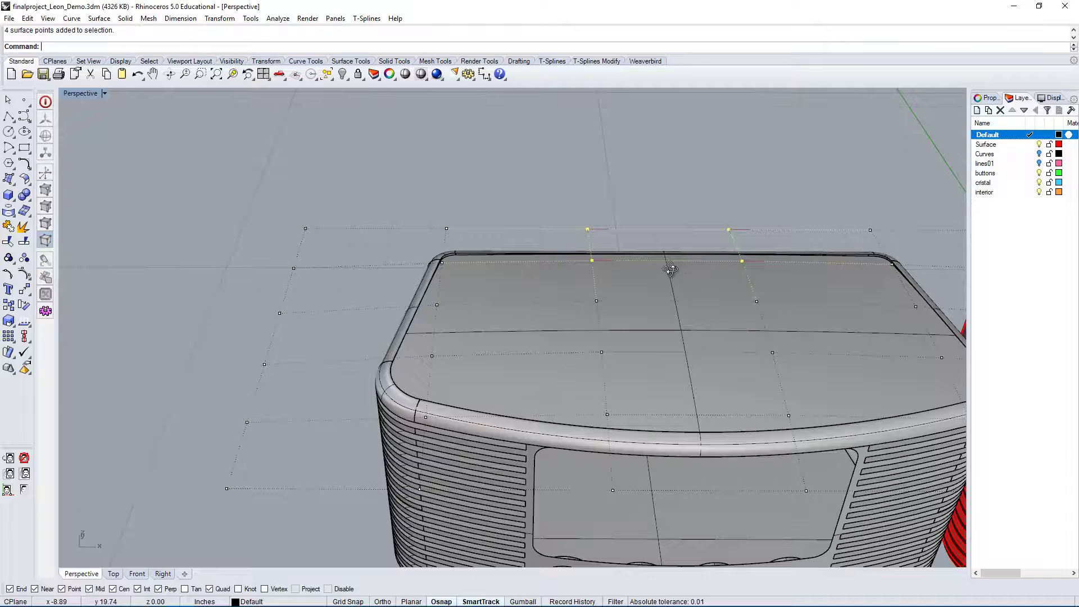
pyautogui.moveTo(670, 270); pyautogui.dragTo(437, 252, button='right')
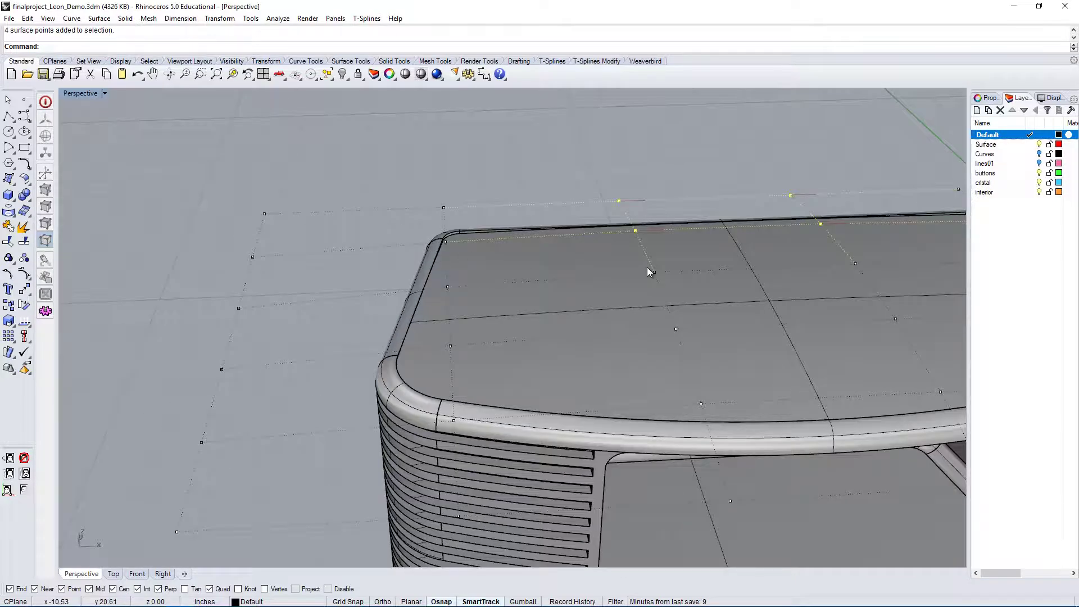
pyautogui.moveTo(572, 310)
pyautogui.mouseDown(button='right')
pyautogui.moveTo(599, 322)
pyautogui.moveTo(577, 328)
pyautogui.mouseUp(button='right')
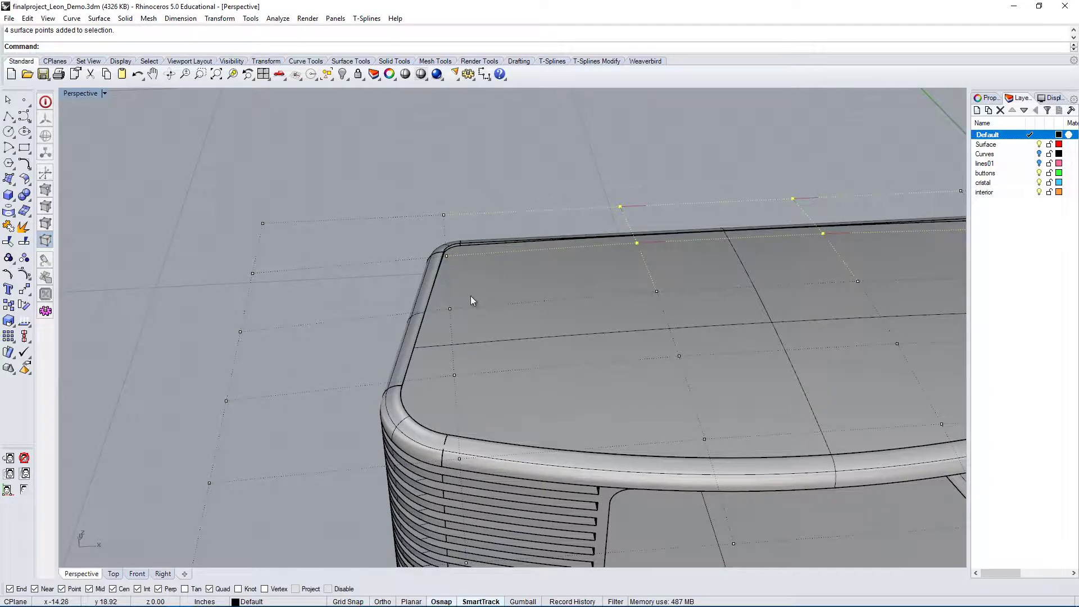
pyautogui.moveTo(471, 297)
pyautogui.mouseDown(button='right')
pyautogui.moveTo(484, 296)
pyautogui.moveTo(468, 281)
pyautogui.mouseUp(button='right')
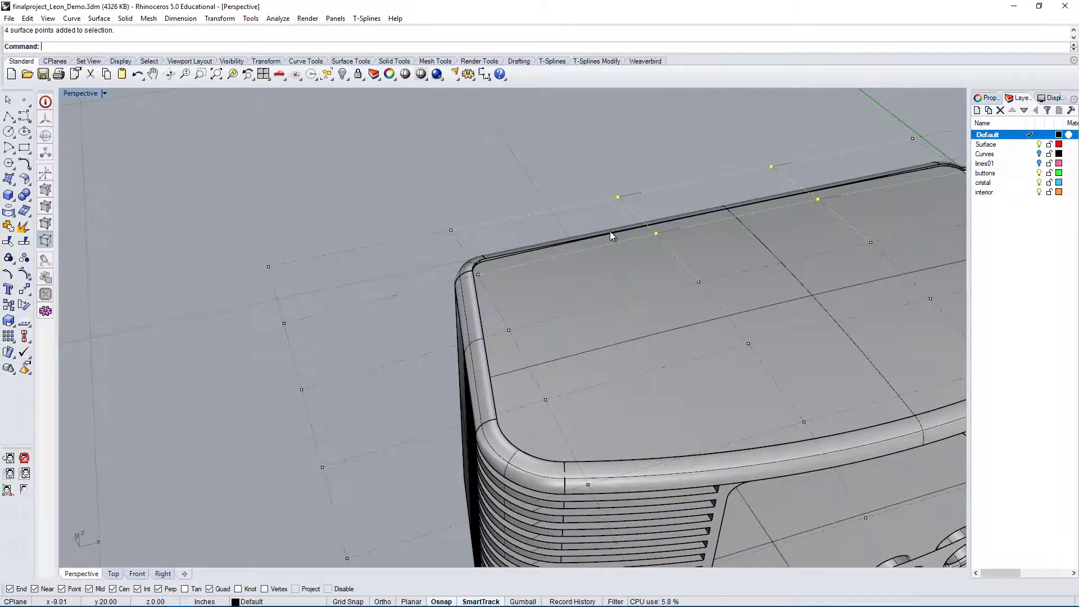
# - Try to match the short-side rounded edge surface to the domed top with curvature continuity, inspect the preview, and cancel it
pyautogui.moveTo(609, 231); pyautogui.dragTo(457, 291, button='right')
pyautogui.write('Ma')
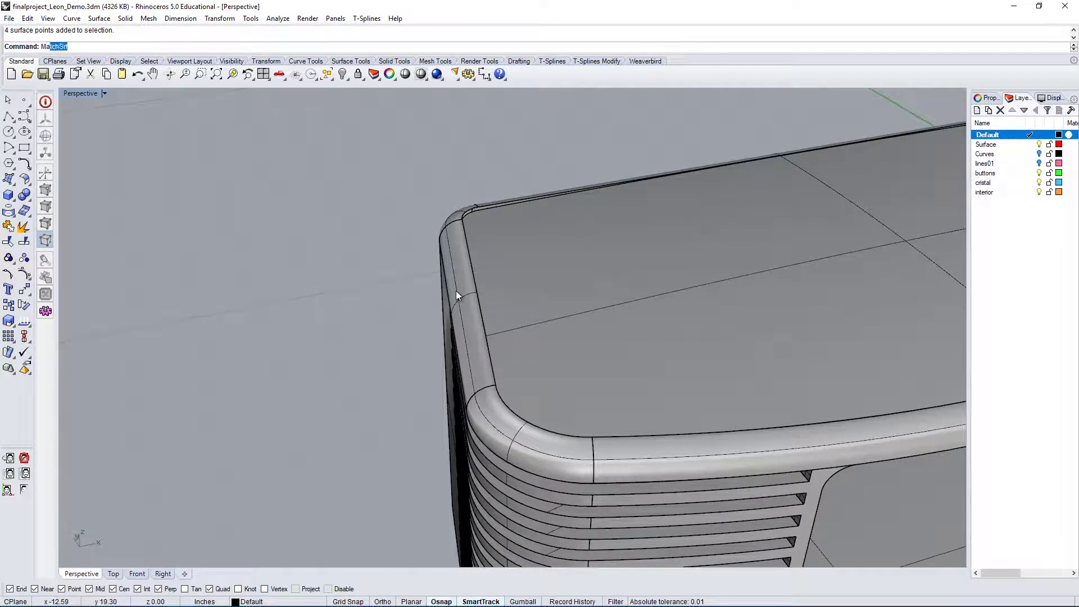
pyautogui.write('t')
pyautogui.press('Return')
pyautogui.click(478, 301)
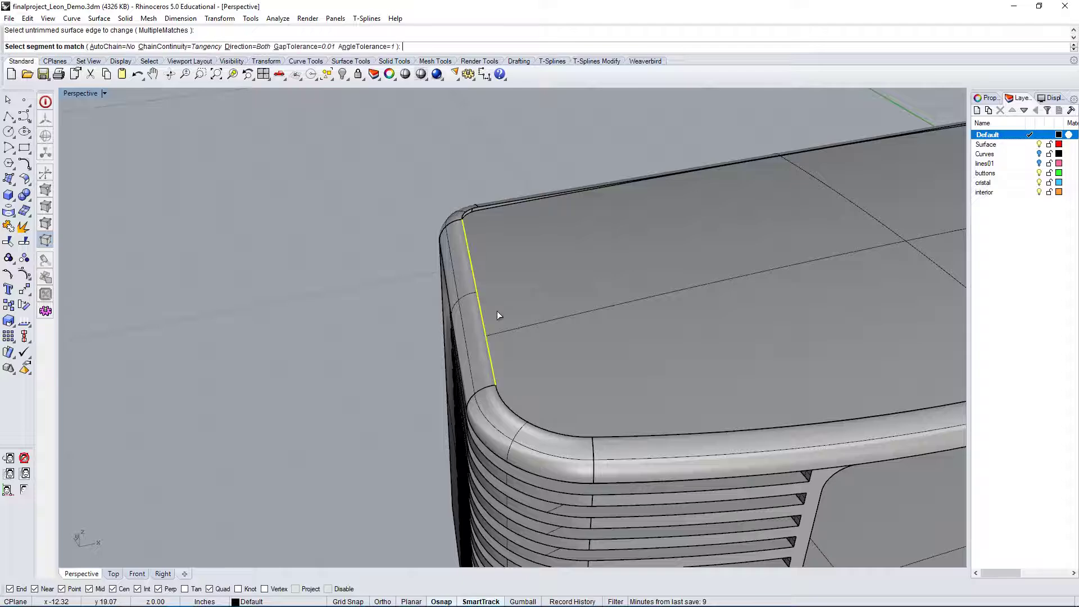
pyautogui.moveTo(496, 312); pyautogui.dragTo(406, 255, button='right')
pyautogui.click(420, 235)
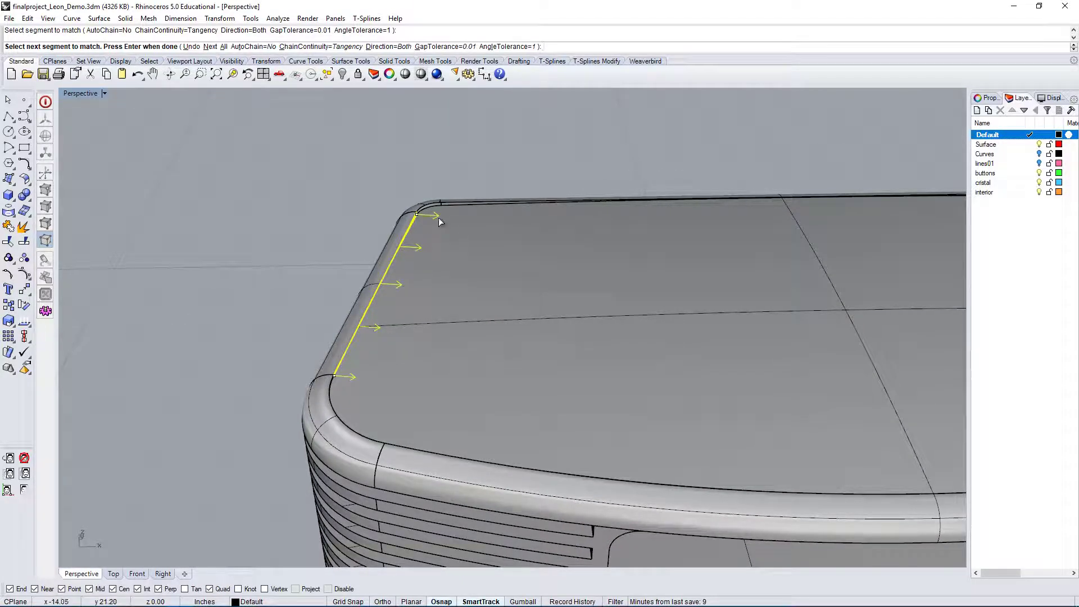
pyautogui.press('Return')
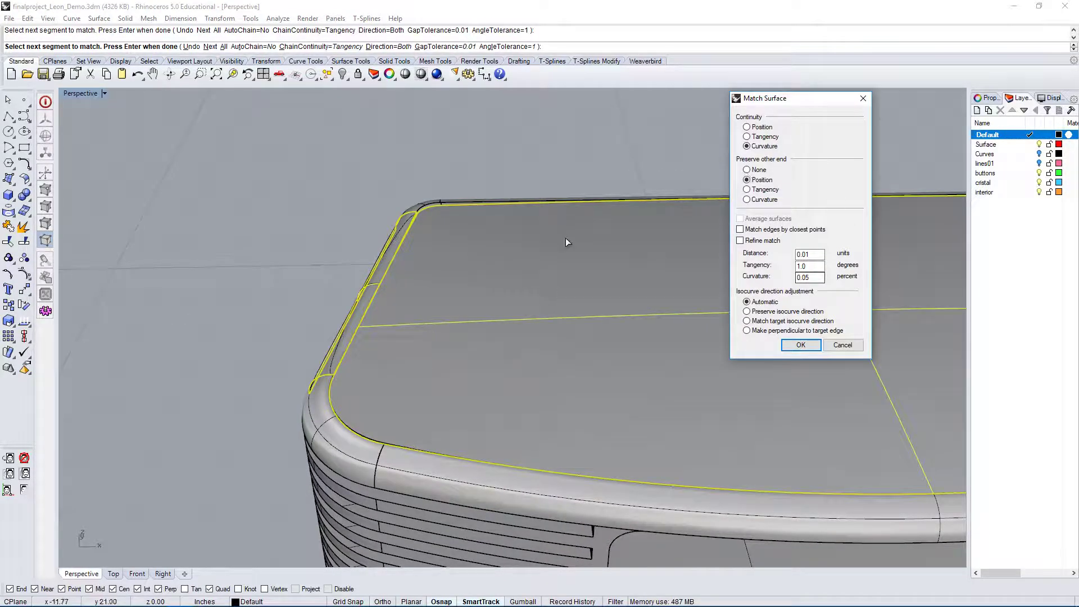
pyautogui.moveTo(566, 239); pyautogui.dragTo(520, 274, button='right')
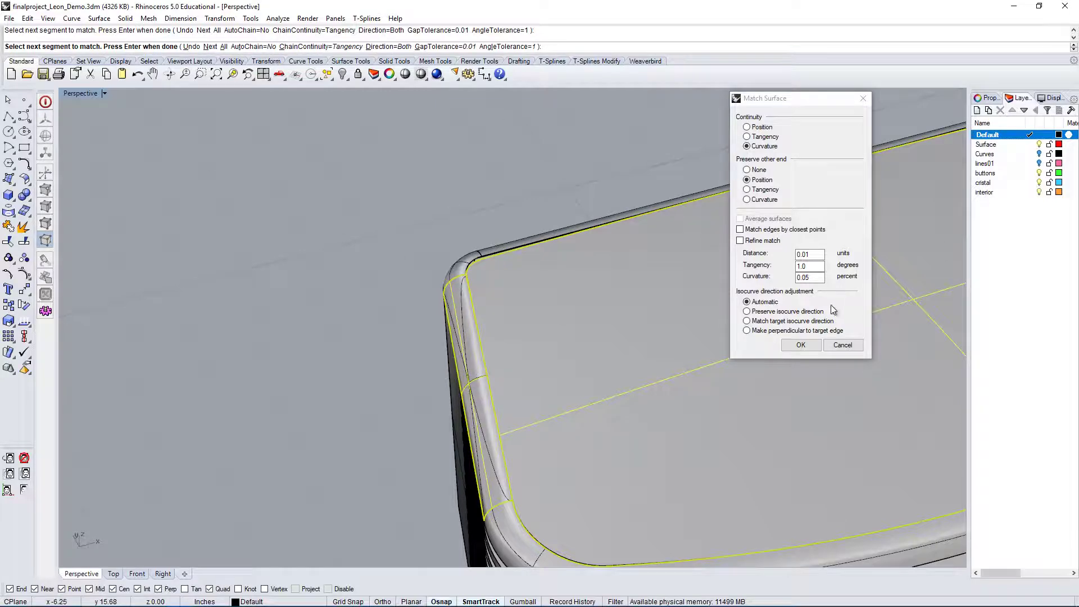
pyautogui.click(848, 346)
# - Match the short-side rounded edge surface to the dome's edge with MatchSrf, using curvature continuity and preserving the other end's position
pyautogui.moveTo(759, 280); pyautogui.dragTo(406, 265, button='right')
pyautogui.write('MatchSrf')
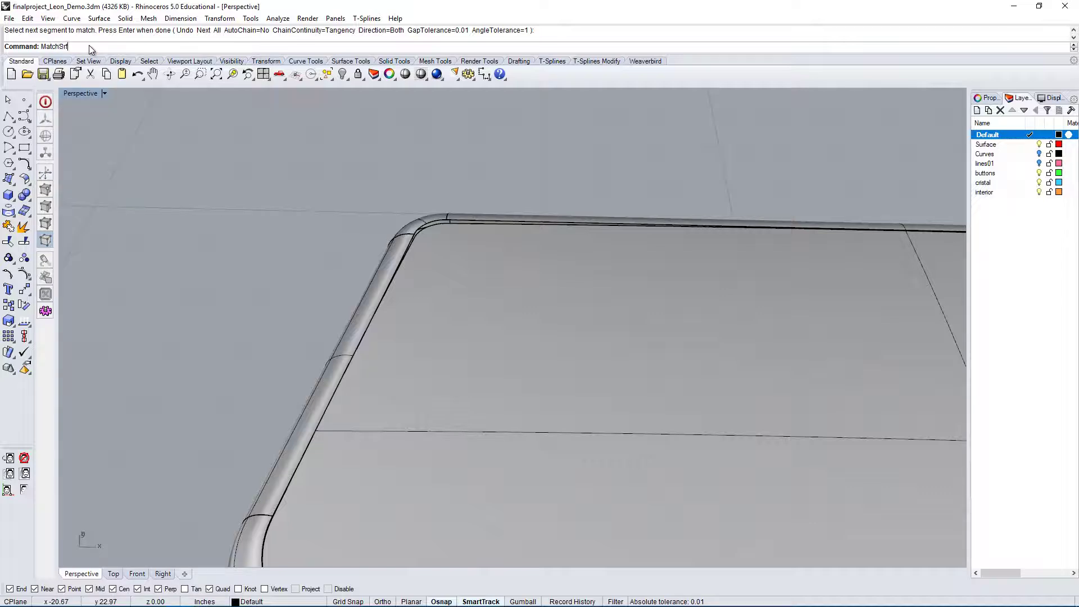
pyautogui.press('Return')
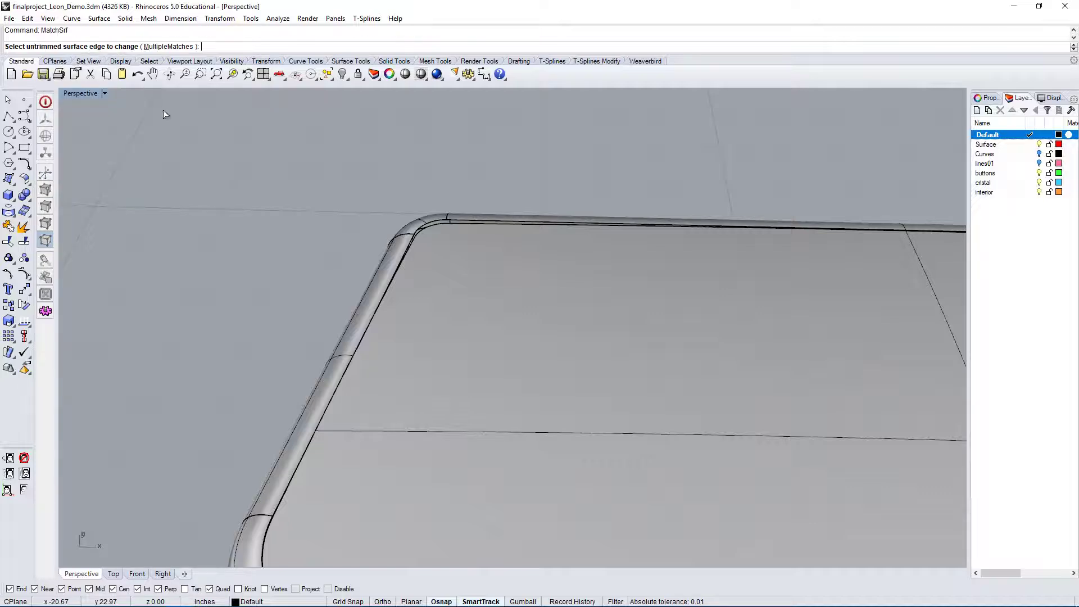
pyautogui.scroll(2, 421, 259)
pyautogui.click(410, 231)
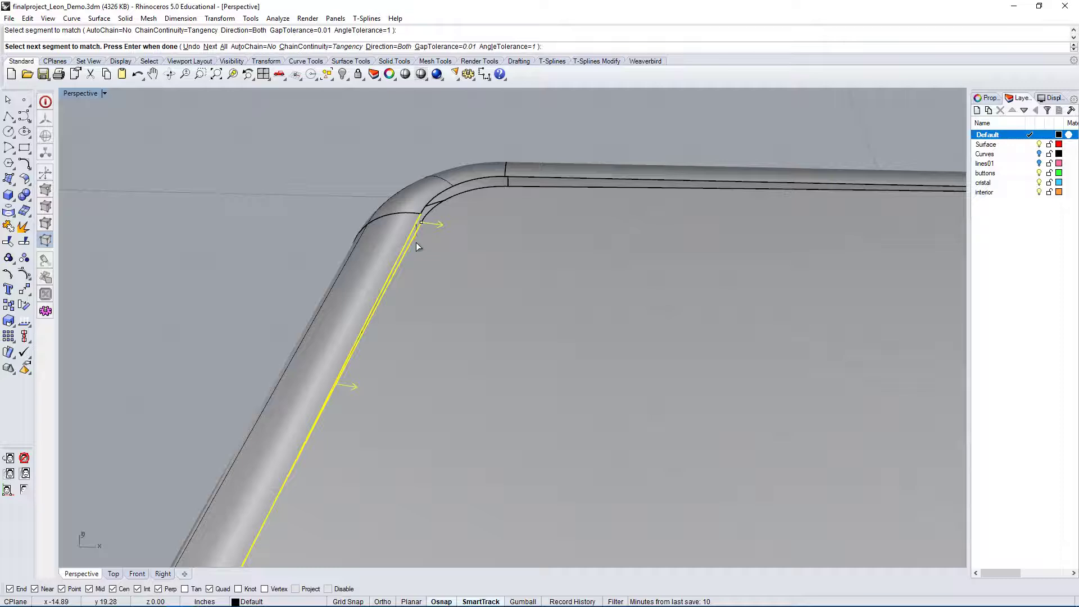
pyautogui.click(416, 242)
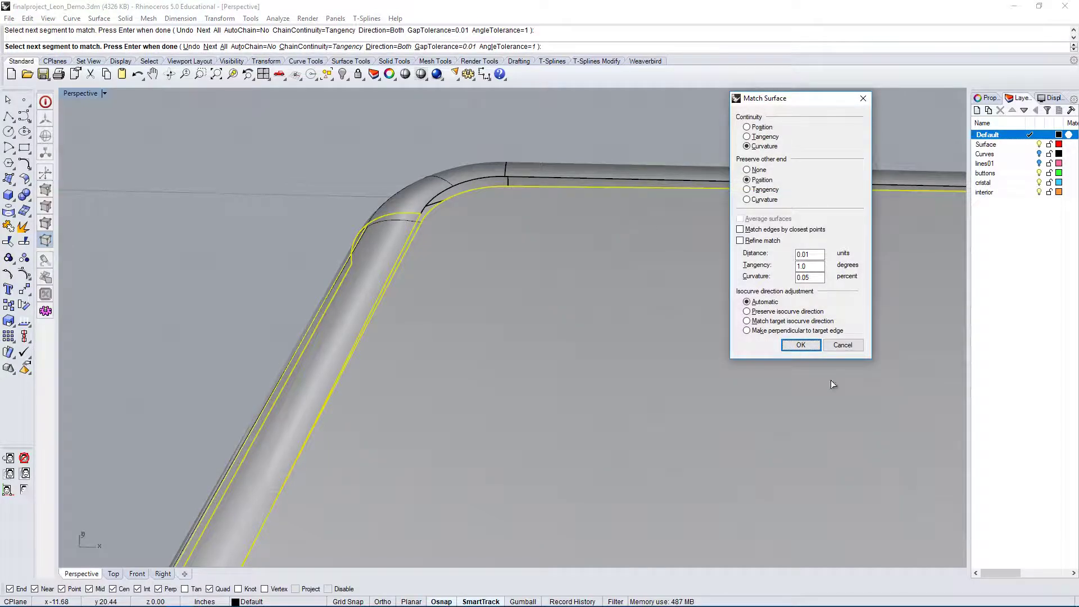
pyautogui.click(801, 345)
pyautogui.moveTo(481, 269); pyautogui.dragTo(471, 258, button='right')
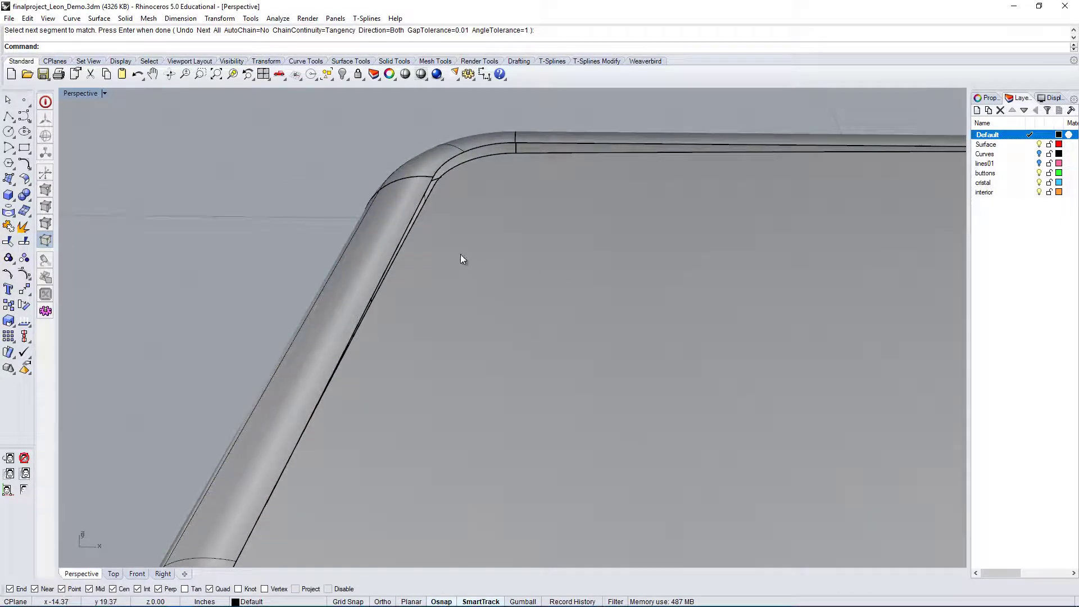
# - Select all the visible curves around the dome's edge with SelCrv and hide them
pyautogui.click(426, 189)
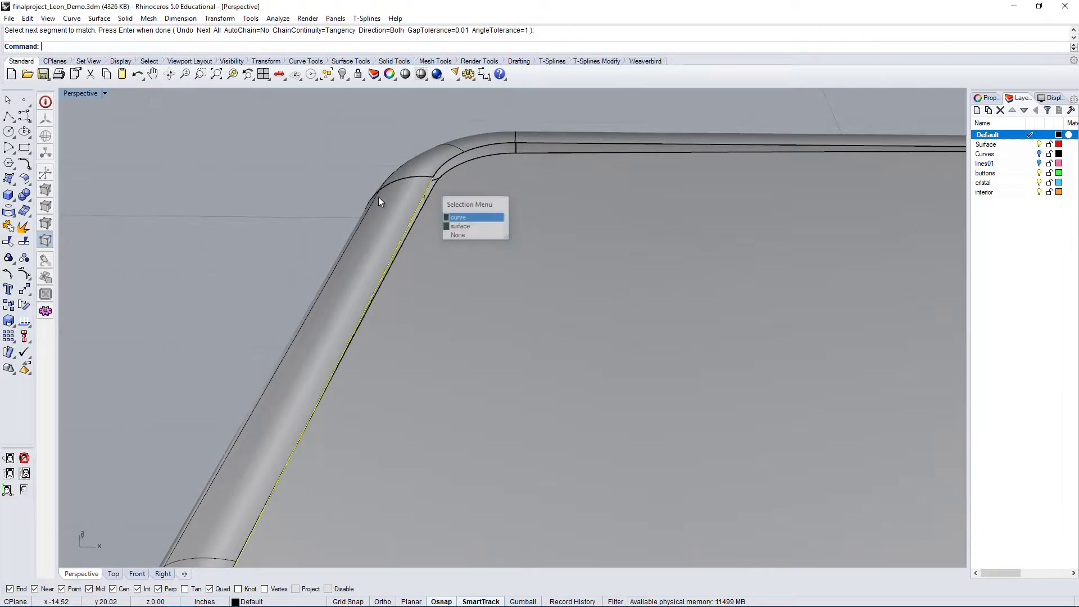
pyautogui.scroll(-5, 309, 180)
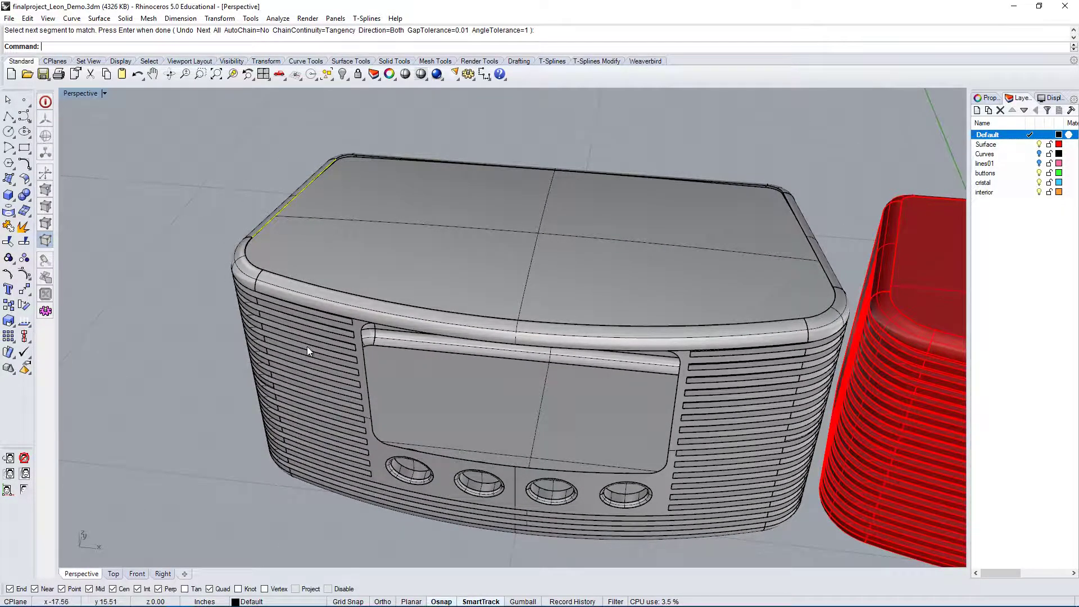
pyautogui.moveTo(293, 241); pyautogui.dragTo(303, 272, button='right')
pyautogui.scroll(5, 293, 254)
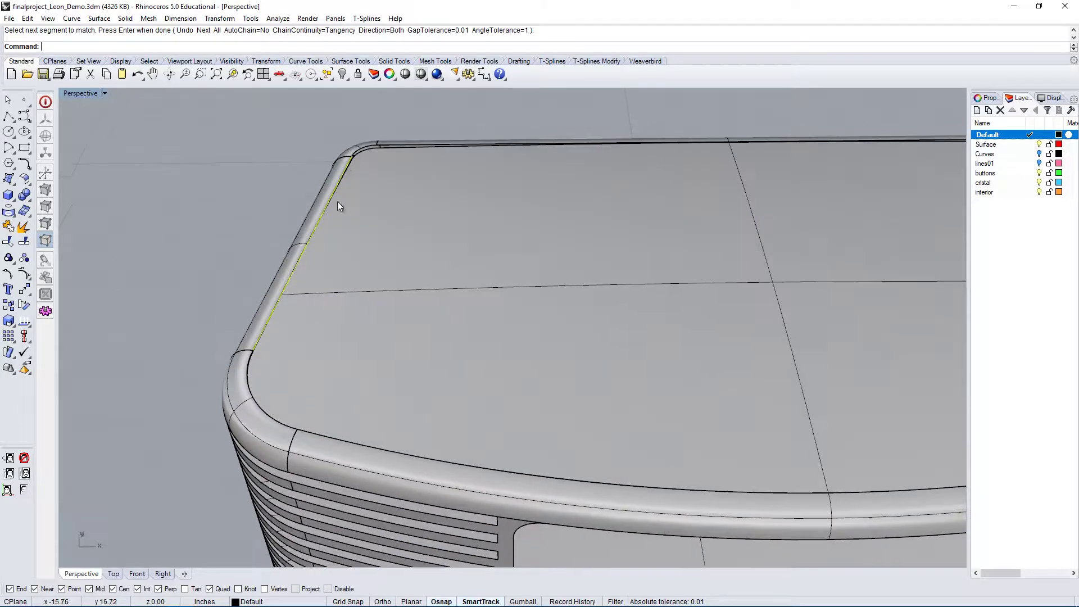
pyautogui.click(246, 190)
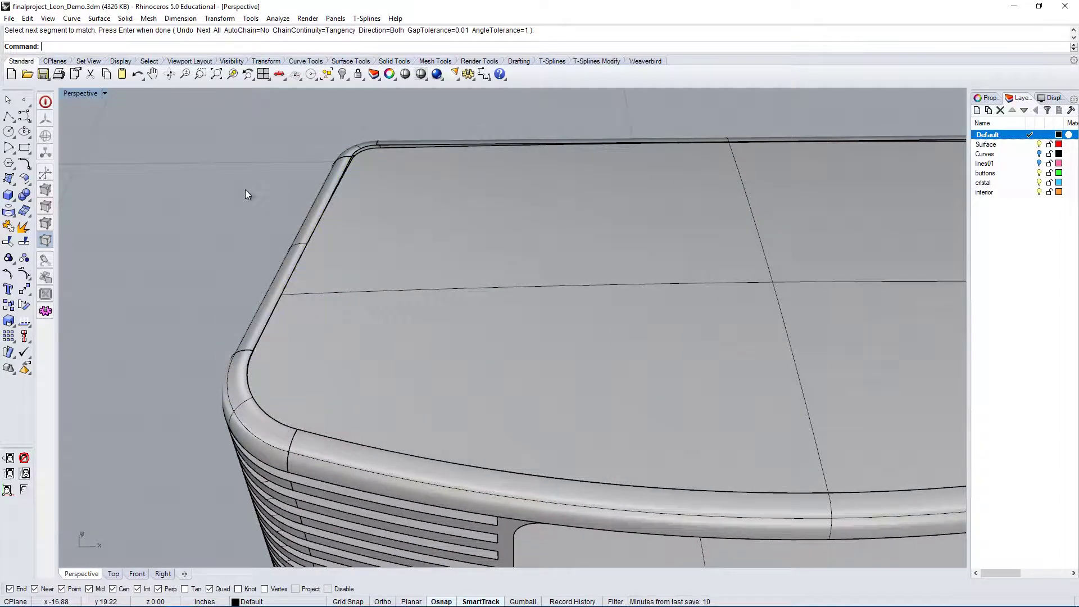
pyautogui.write('Sel')
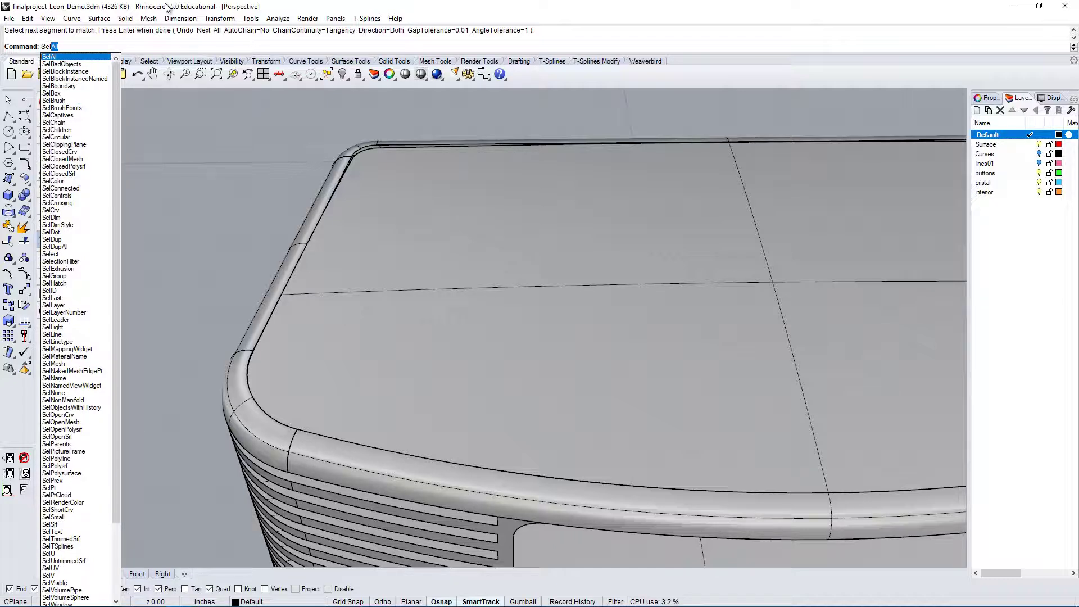
pyautogui.write('Crv')
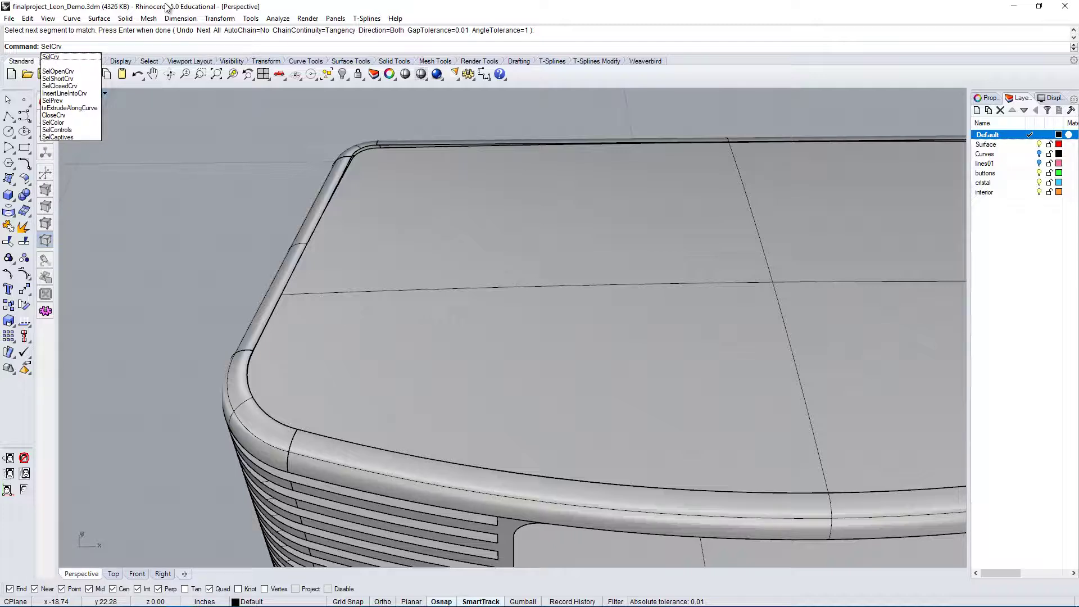
pyautogui.press('Return')
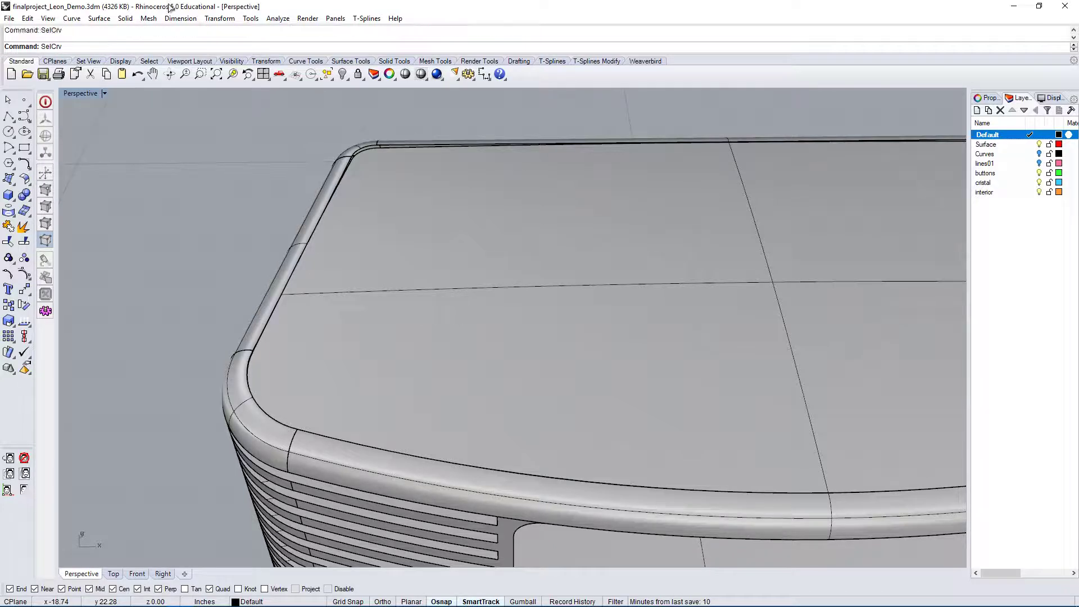
pyautogui.moveTo(386, 242); pyautogui.dragTo(389, 113, button='right')
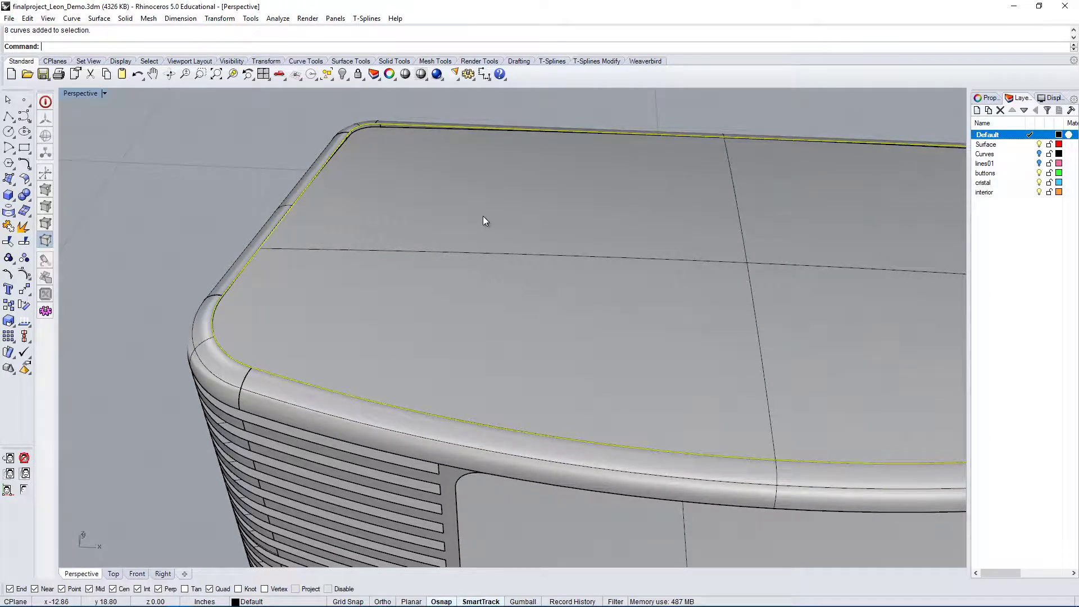
pyautogui.click(343, 75)
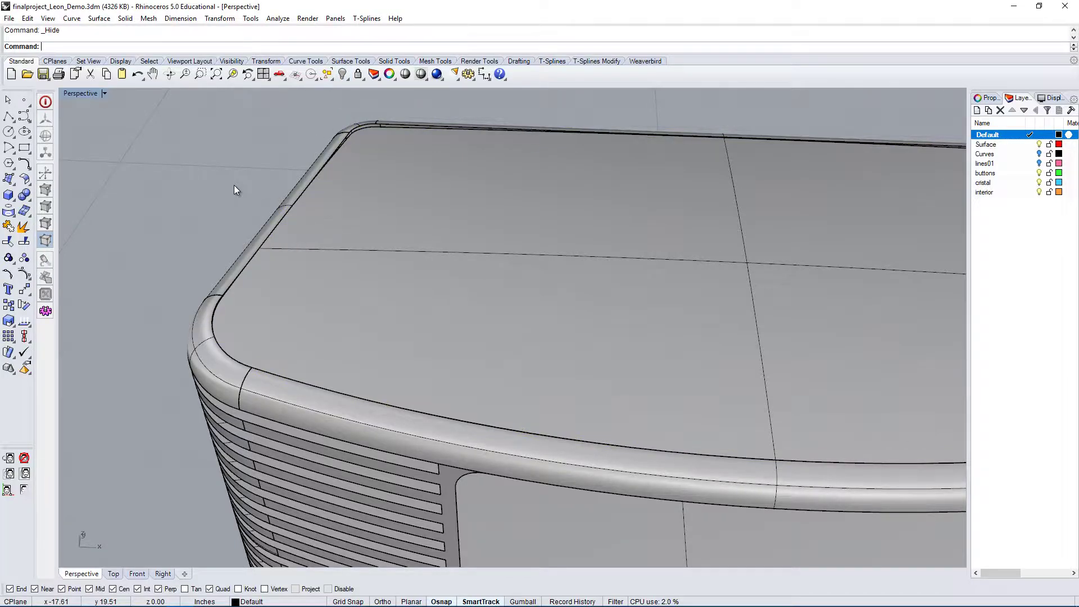
# - Match the short-side rounded edge surface directly to the dome's trimmed surface edge, with curvature continuity and the other end's position preserved
pyautogui.moveTo(234, 184); pyautogui.dragTo(353, 217, button='right')
pyautogui.write('matchsrf')
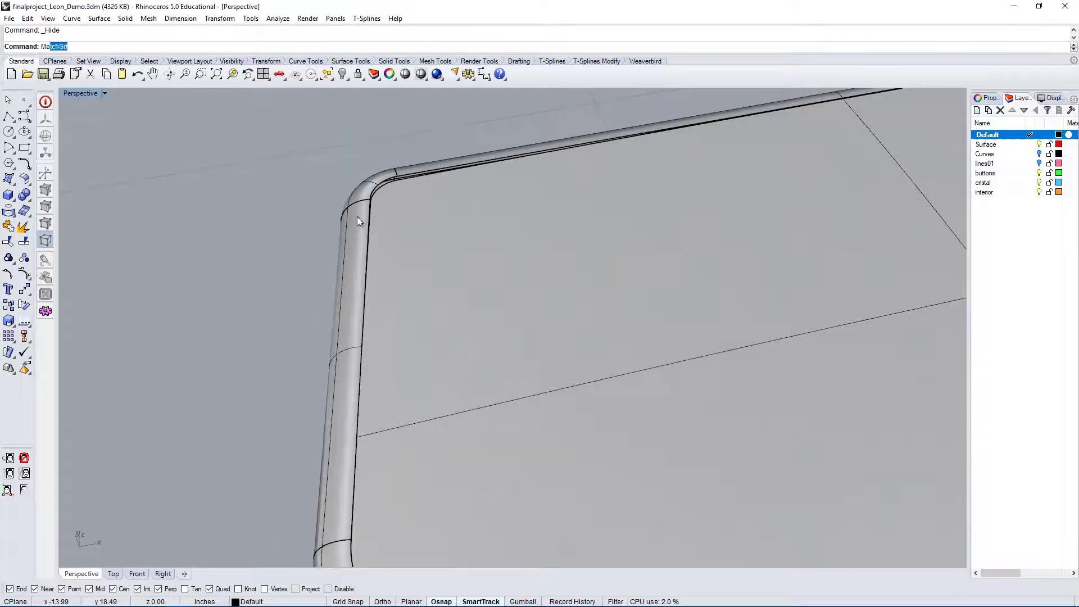
pyautogui.press('Return')
pyautogui.moveTo(448, 241); pyautogui.dragTo(339, 167, button='right')
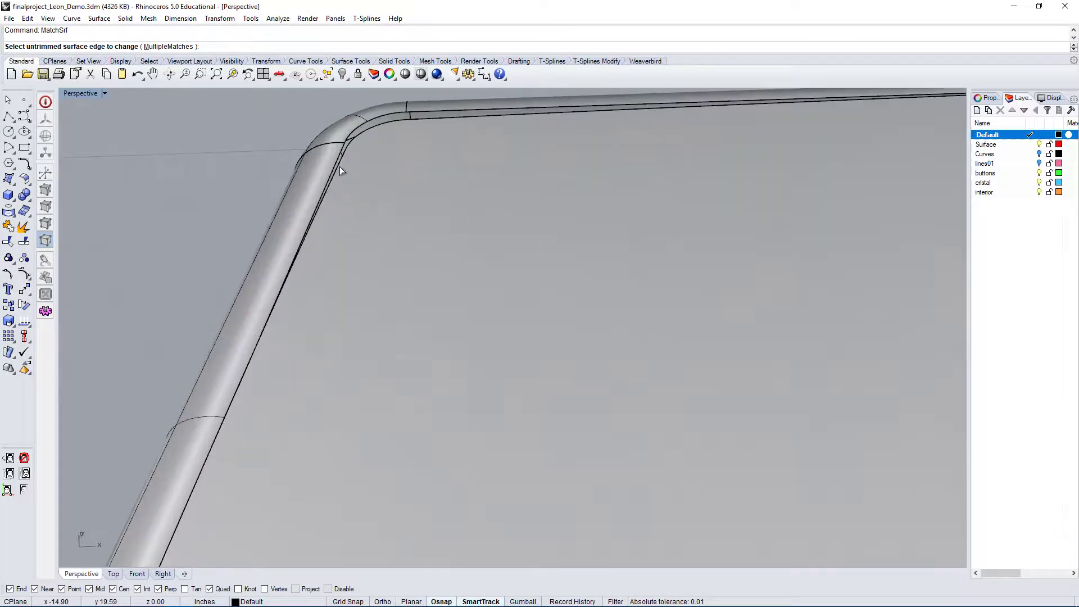
pyautogui.click(338, 163)
pyautogui.click(341, 168)
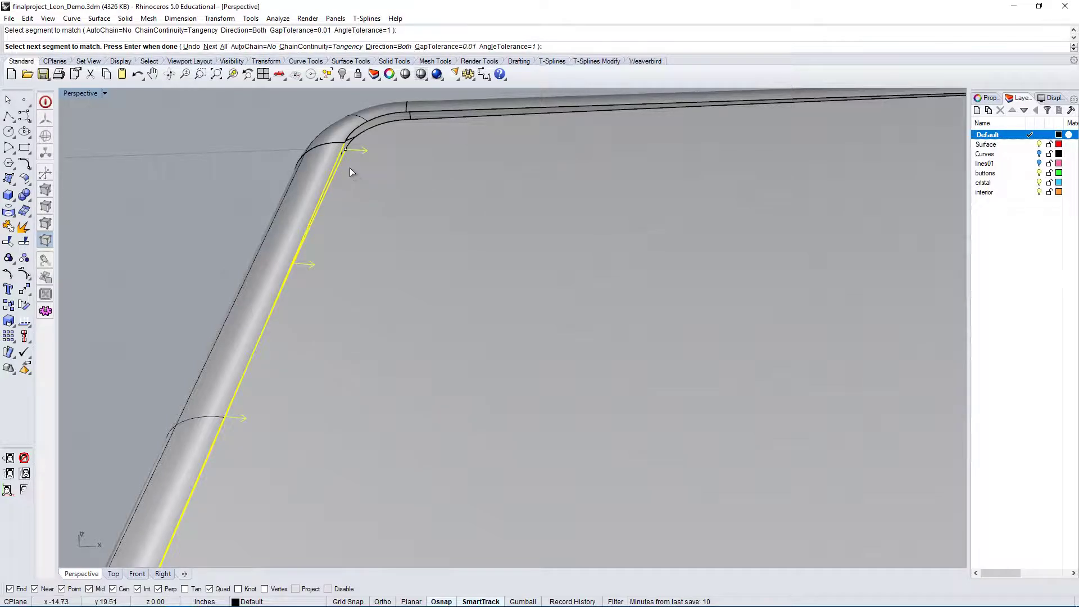
pyautogui.scroll(-2, 362, 235)
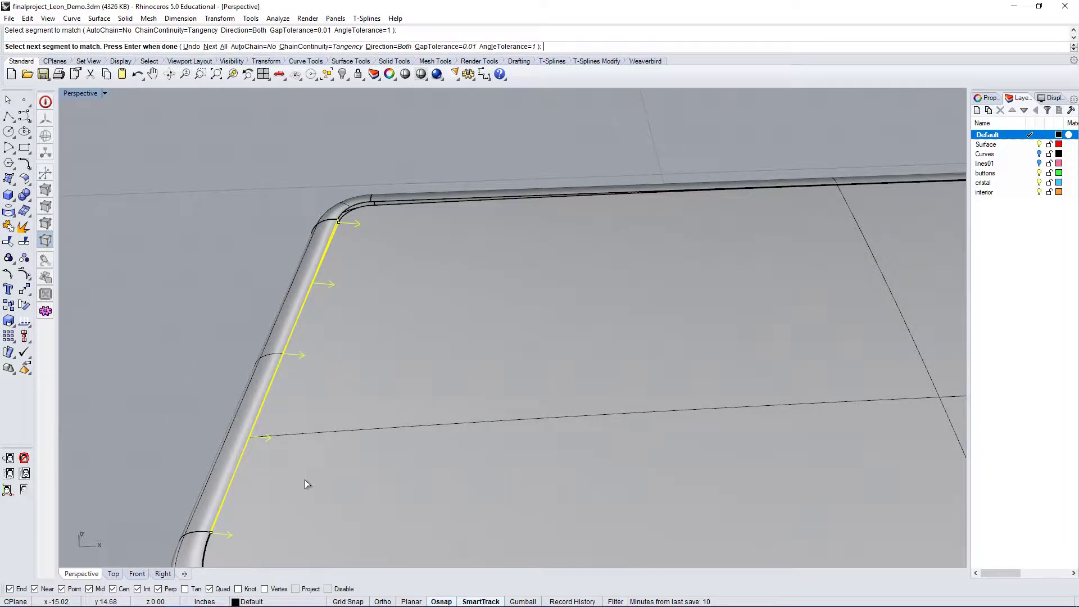
pyautogui.press('Return')
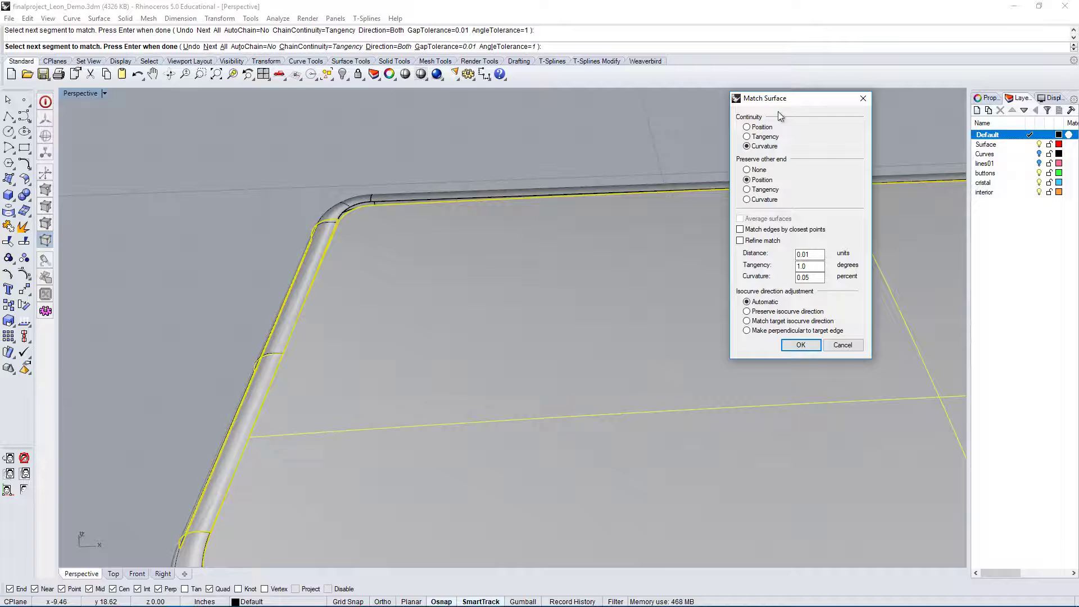
pyautogui.moveTo(779, 99); pyautogui.dragTo(781, 76)
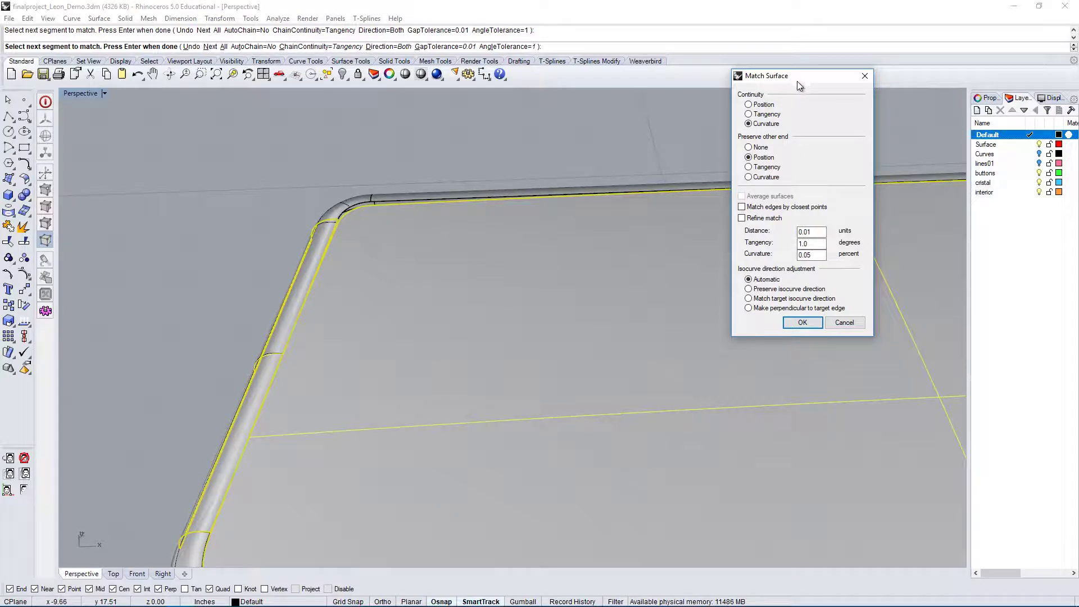
pyautogui.moveTo(797, 81); pyautogui.dragTo(804, 85)
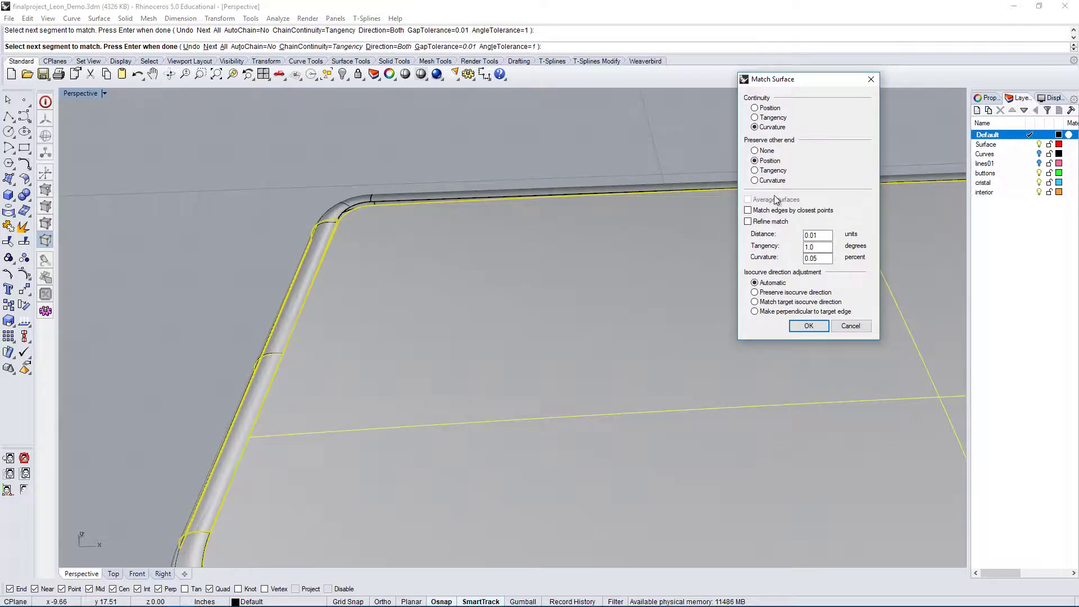
pyautogui.click(808, 326)
# - Match the adjoining back corner surface to the dome's corner edge with MatchSrf, using curvature continuity and preserving the other end's position
pyautogui.moveTo(434, 295); pyautogui.dragTo(387, 283, button='right')
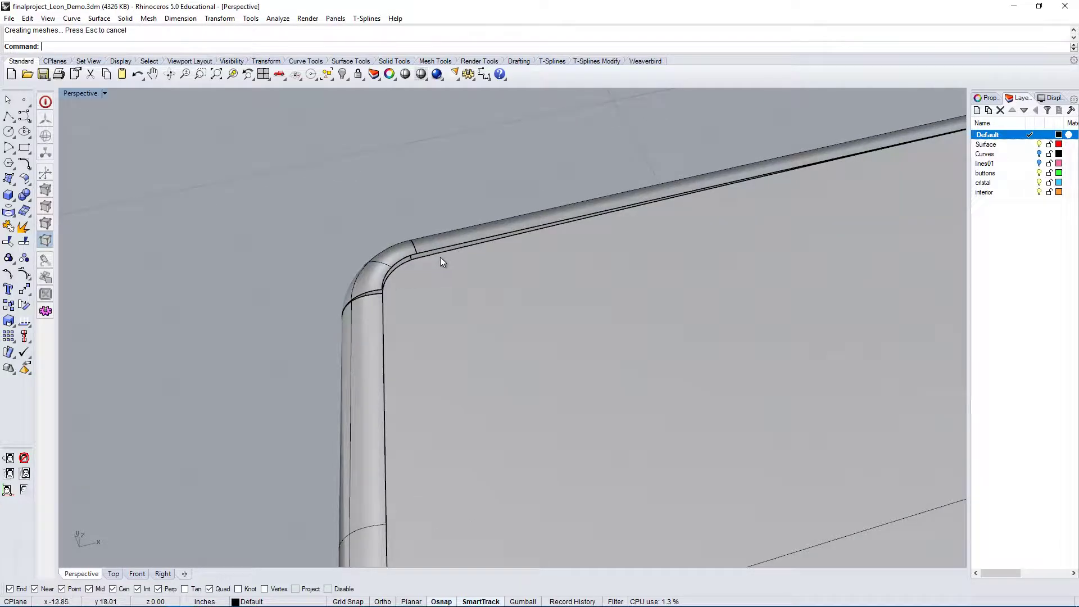
pyautogui.rightClick(384, 281)
pyautogui.click(387, 282)
pyautogui.click(406, 254)
pyautogui.press('Return')
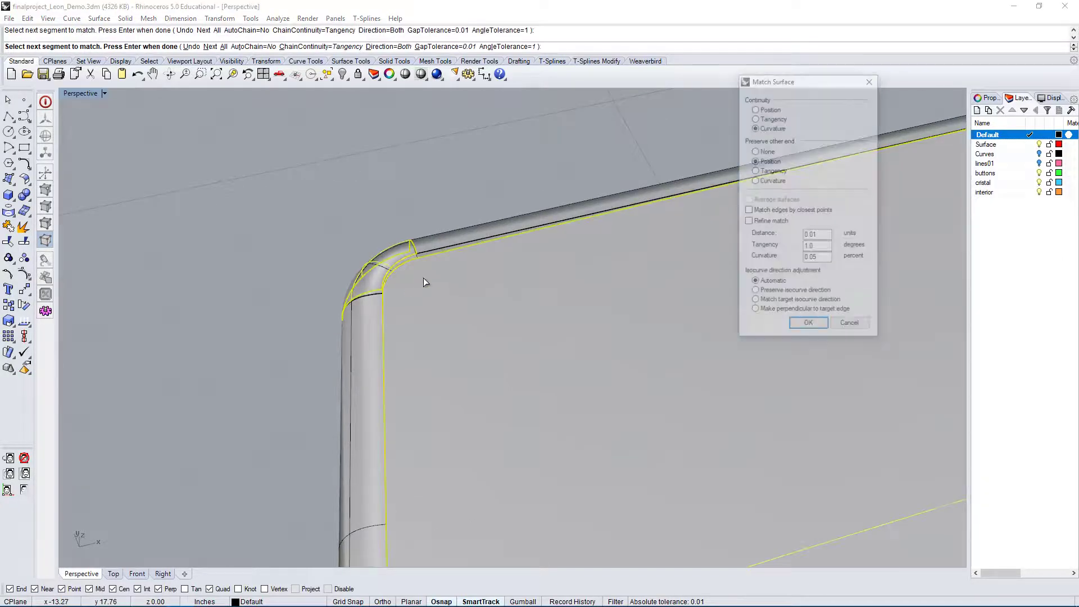
pyautogui.press('Return')
# - Match the long back rounded edge surface to the dome's back edge using the same match settings
pyautogui.rightClick(454, 264)
pyautogui.click(440, 249)
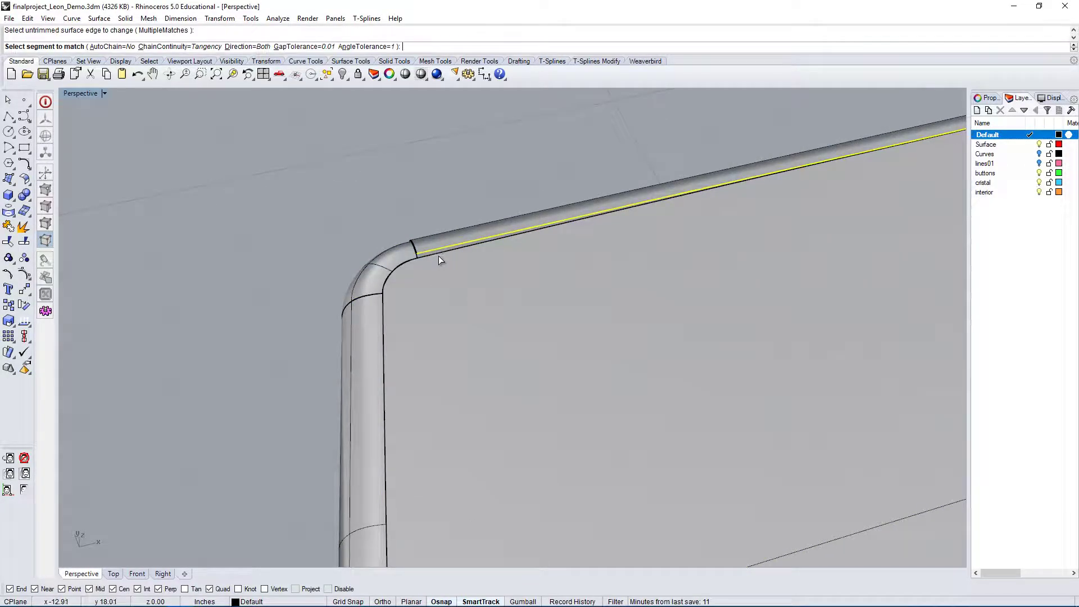
pyautogui.click(438, 255)
pyautogui.press('Return')
# - Match the curved front rounded edge surface to the dome's front edge using the same match settings
pyautogui.moveTo(379, 252); pyautogui.dragTo(423, 255, button='right')
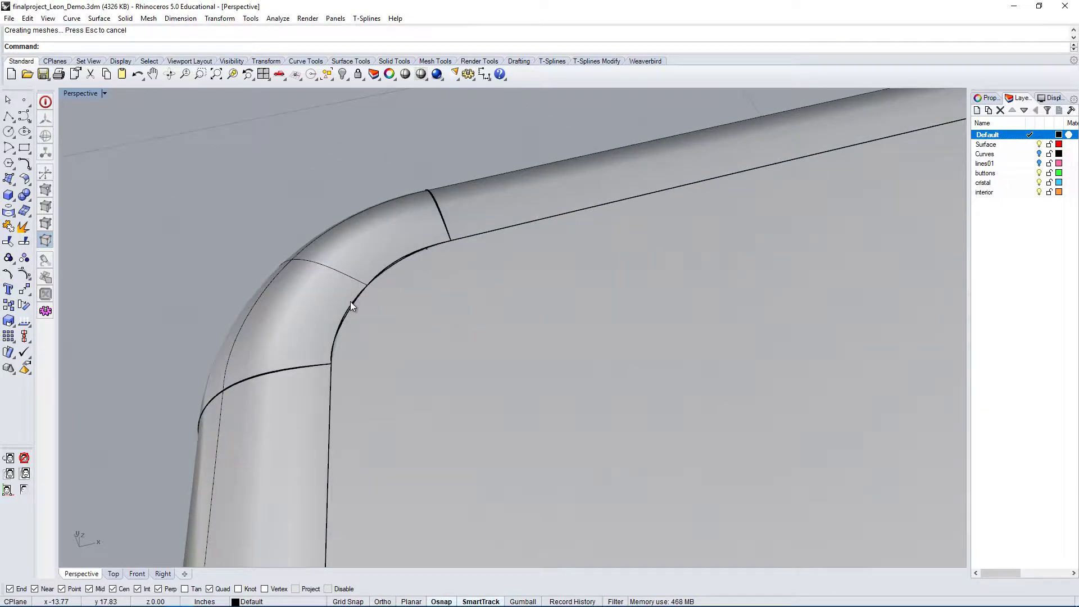
pyautogui.scroll(-10, 291, 304)
pyautogui.moveTo(548, 226); pyautogui.dragTo(542, 420, button='right')
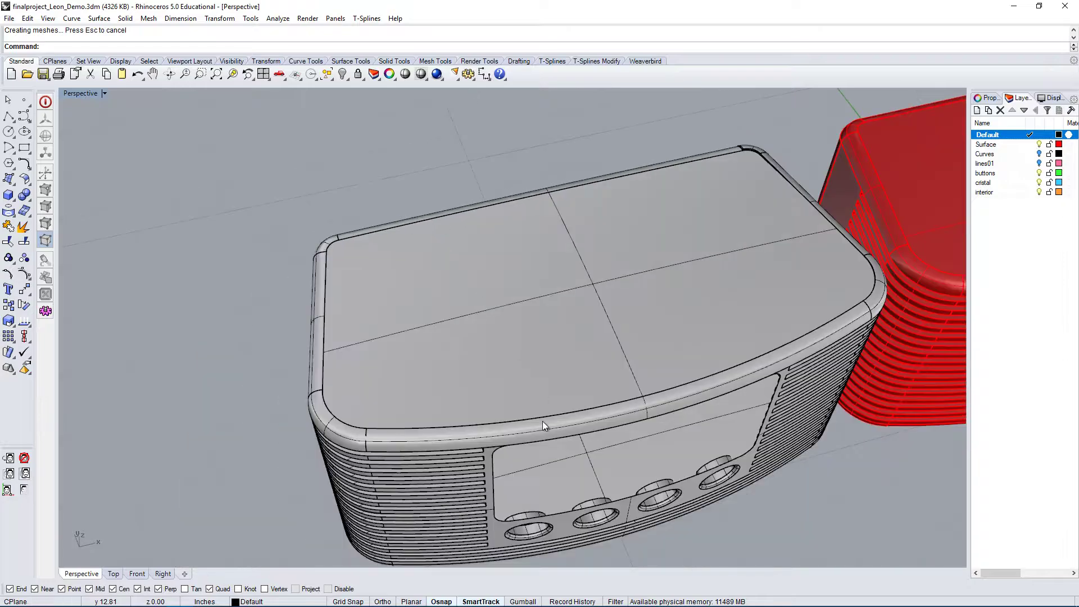
pyautogui.press('Return')
pyautogui.click(395, 425)
pyautogui.moveTo(396, 425); pyautogui.dragTo(721, 349, button='right')
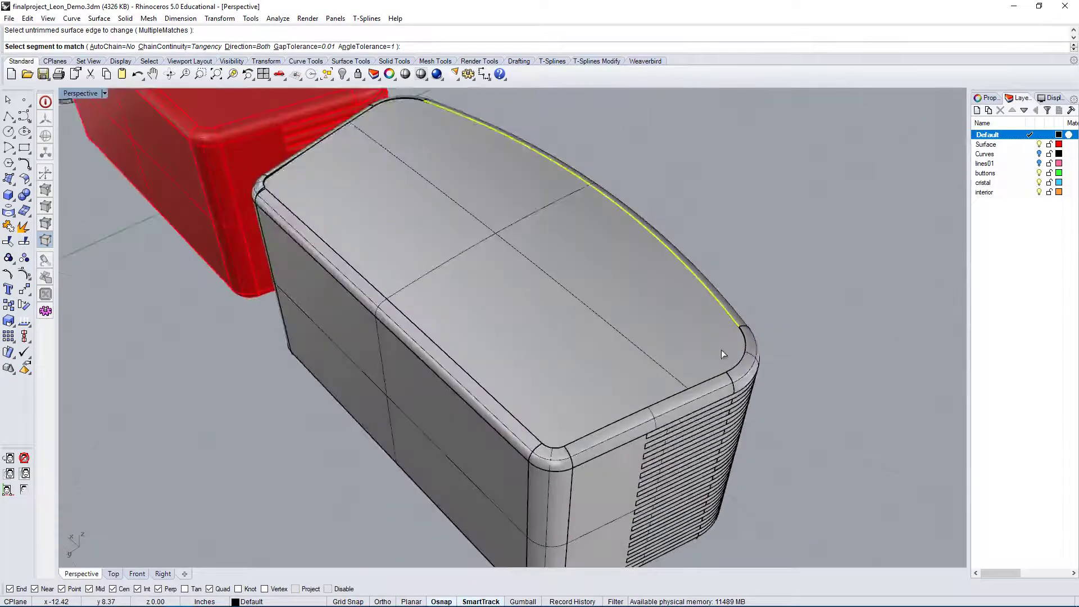
pyautogui.scroll(6, 730, 275)
pyautogui.click(725, 279)
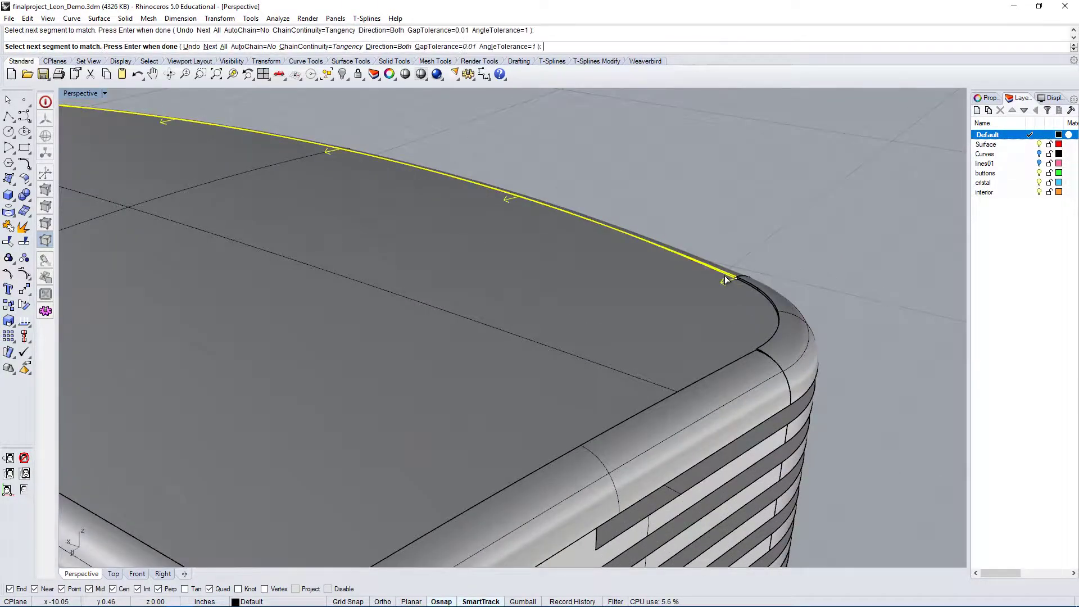
pyautogui.press('Return')
pyautogui.scroll(-4, 725, 279)
pyautogui.press('Return')
# - Match the rounded edge surface on the opposite short side, facing the red body, to the dome's edge using the same match settings
pyautogui.moveTo(728, 310); pyautogui.dragTo(171, 214, button='right')
pyautogui.scroll(6, 253, 236)
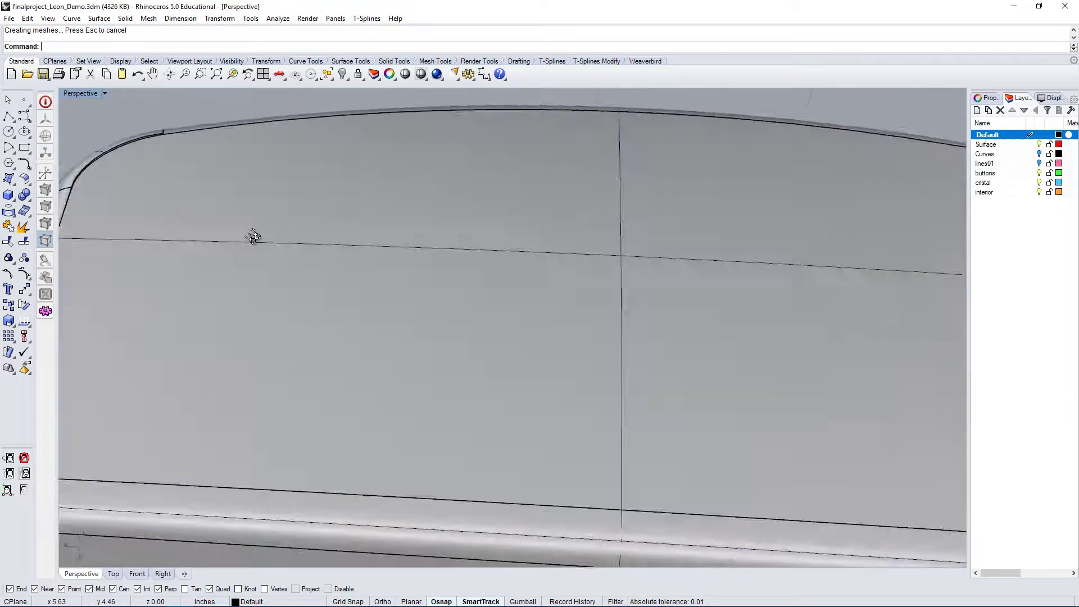
pyautogui.scroll(-4, 253, 236)
pyautogui.scroll(3, 350, 298)
pyautogui.moveTo(258, 332); pyautogui.dragTo(208, 299, button='right')
pyautogui.press('Return')
pyautogui.click(193, 304)
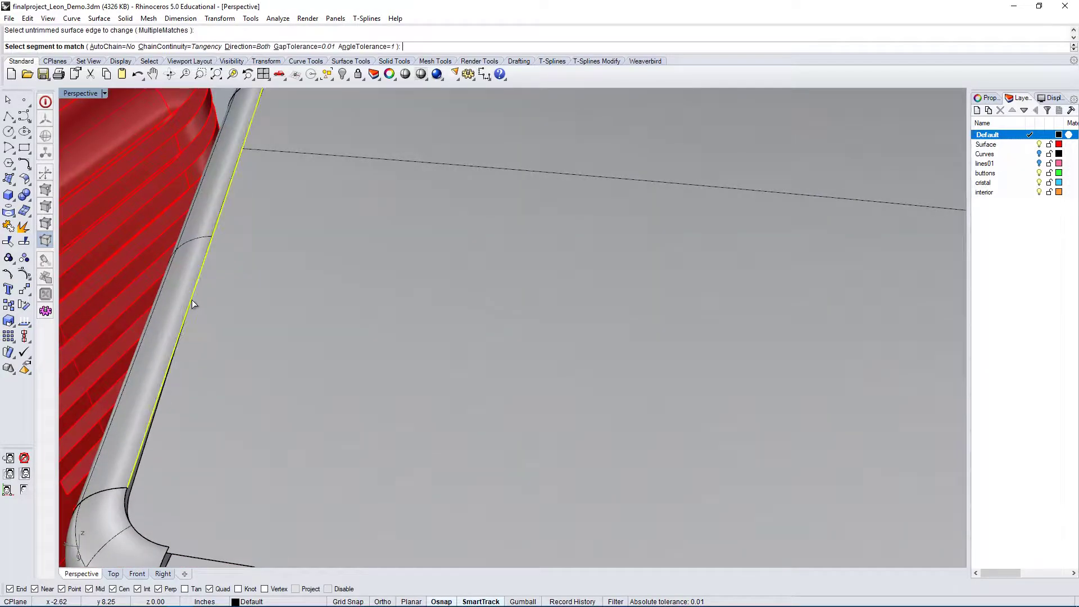
pyautogui.click(172, 436)
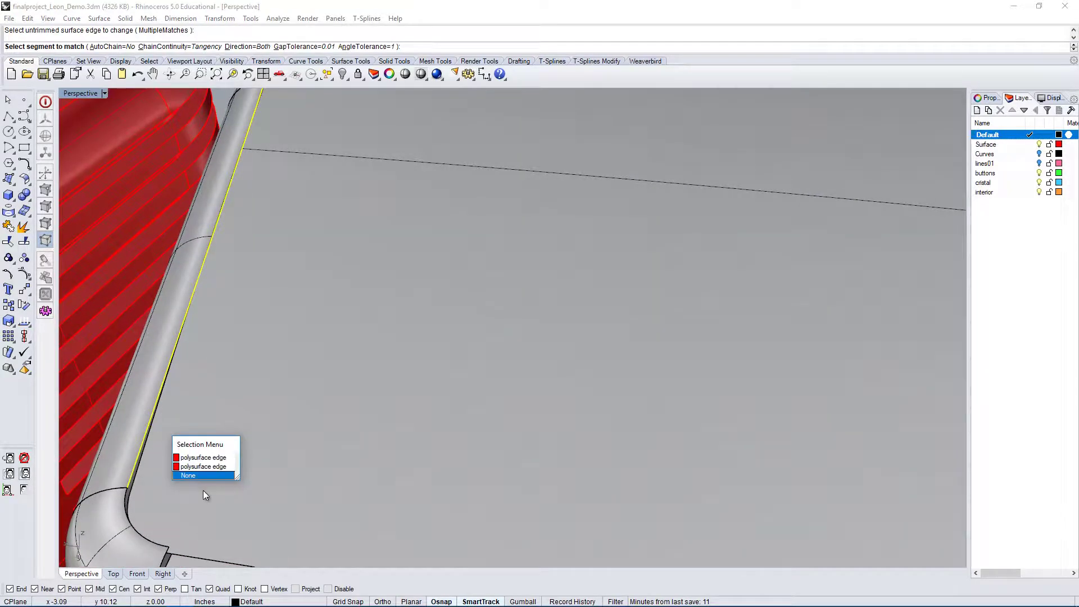
pyautogui.click(175, 475)
pyautogui.click(136, 474)
pyautogui.press('Return')
pyautogui.press('Return')
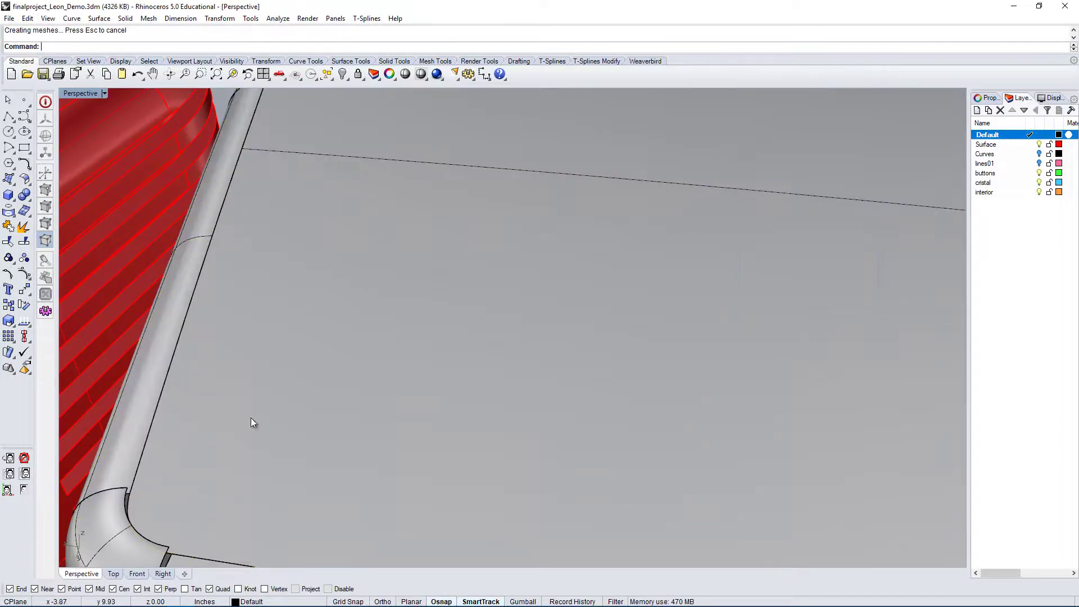
# - Delete the rounded corner surfaces around the dome, leaving the straight edge surfaces in place
pyautogui.scroll(-3, 251, 422)
pyautogui.moveTo(315, 395); pyautogui.dragTo(302, 231, button='right')
pyautogui.scroll(3, 239, 366)
pyautogui.moveTo(239, 366); pyautogui.dragTo(283, 410, button='right')
pyautogui.click(228, 453)
pyautogui.press('Delete')
pyautogui.click(212, 212)
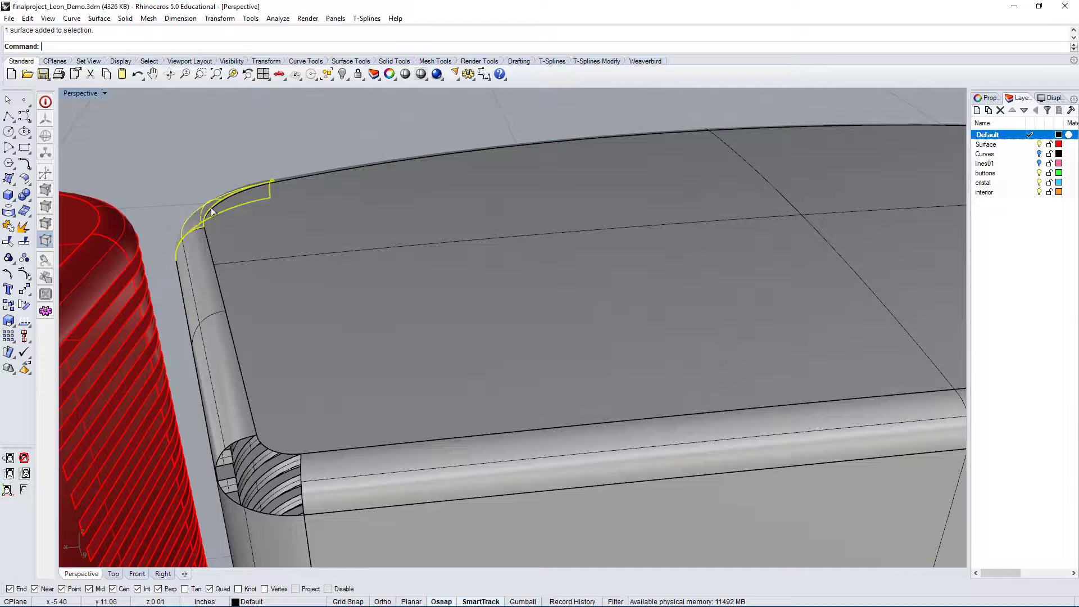
pyautogui.press('Delete')
# - Examine the open back corner and how the neighbouring rounded edge surfaces end at the gap
pyautogui.scroll(-5, 214, 245)
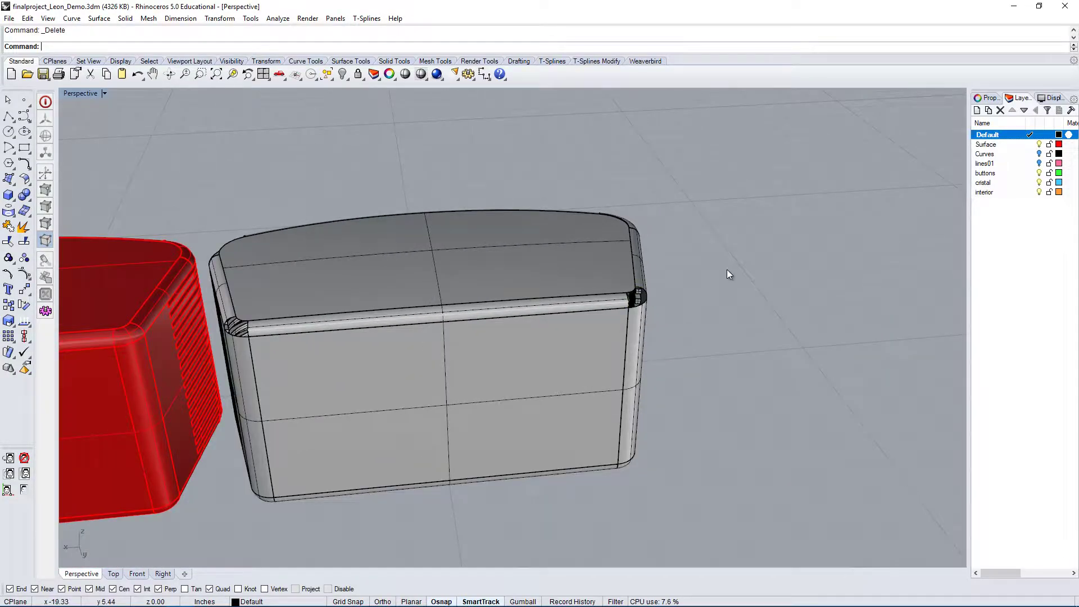
pyautogui.moveTo(727, 274); pyautogui.dragTo(514, 400, button='right')
pyautogui.scroll(5, 703, 315)
pyautogui.scroll(5, 329, 308)
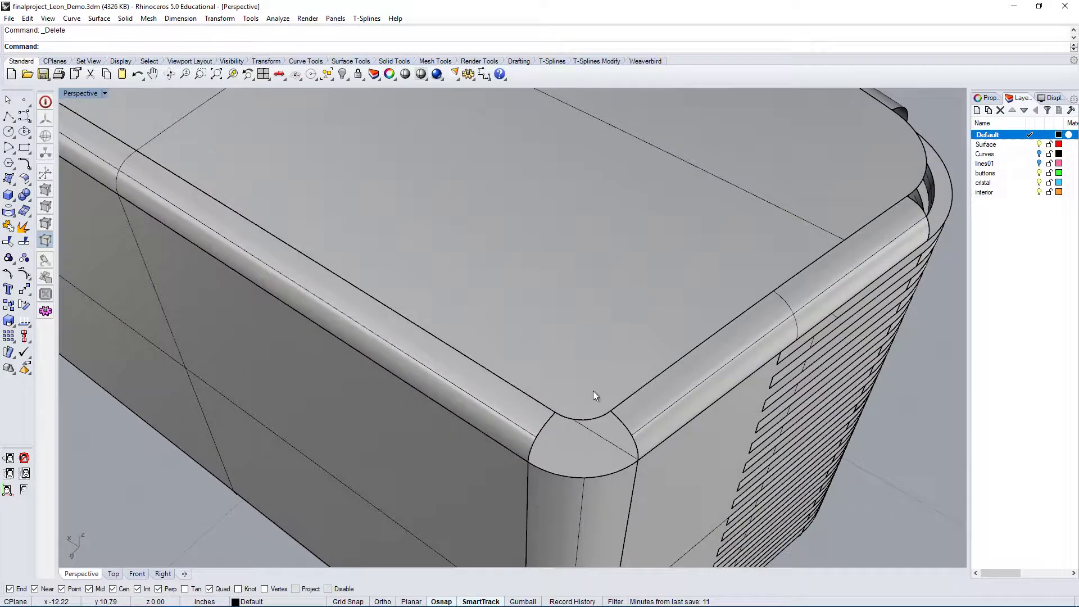
pyautogui.moveTo(661, 438); pyautogui.dragTo(657, 262, button='right')
pyautogui.click(750, 164)
pyautogui.click(554, 292)
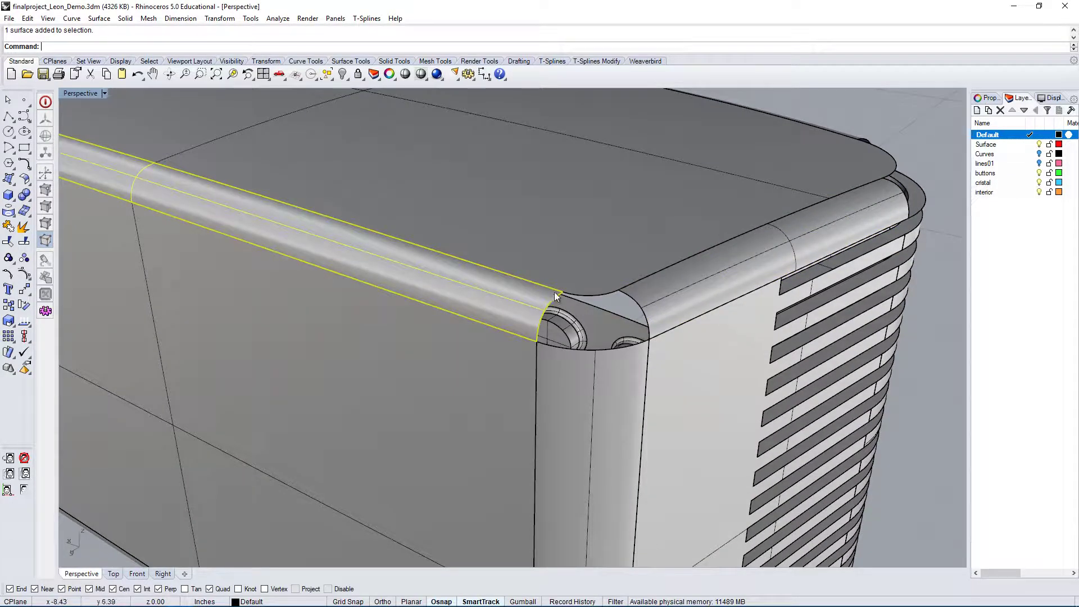
pyautogui.moveTo(519, 325); pyautogui.dragTo(257, 207, button='right')
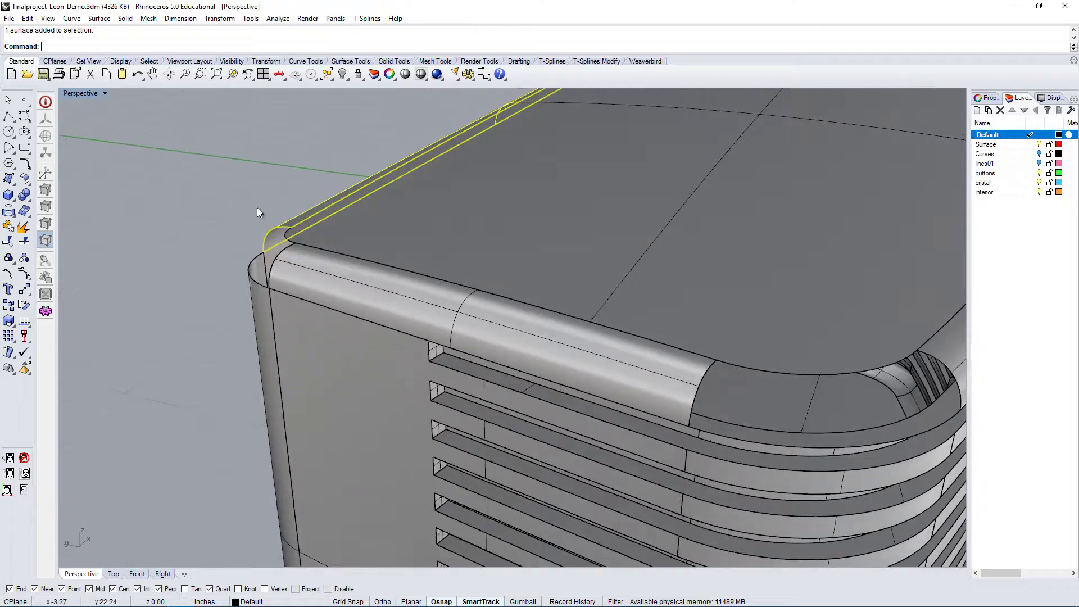
pyautogui.click(257, 207)
pyautogui.moveTo(303, 315); pyautogui.dragTo(188, 282, button='right')
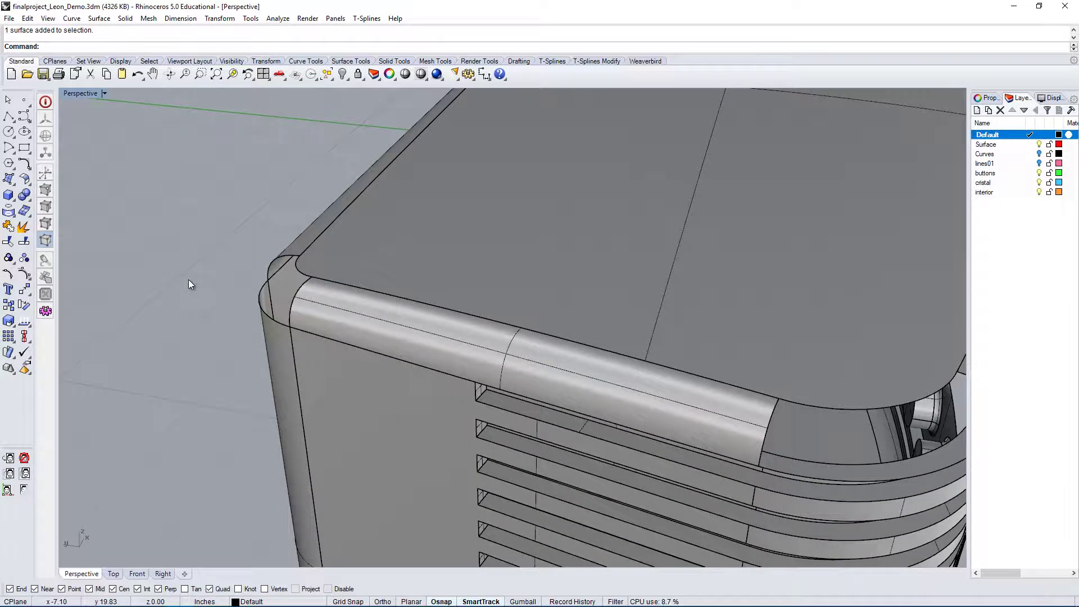
pyautogui.click(100, 18)
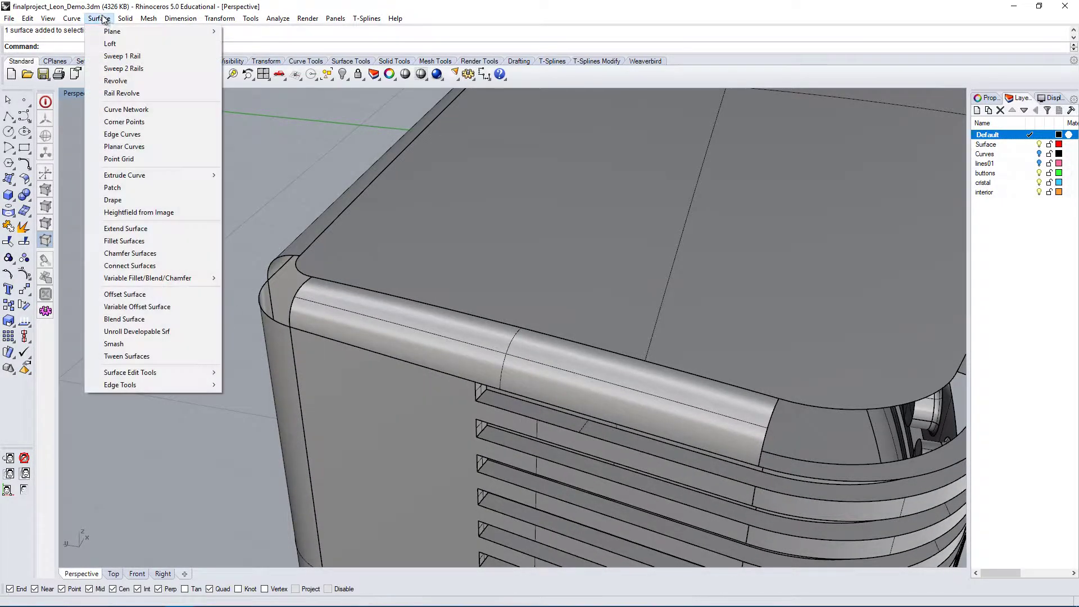
pyautogui.click(132, 70)
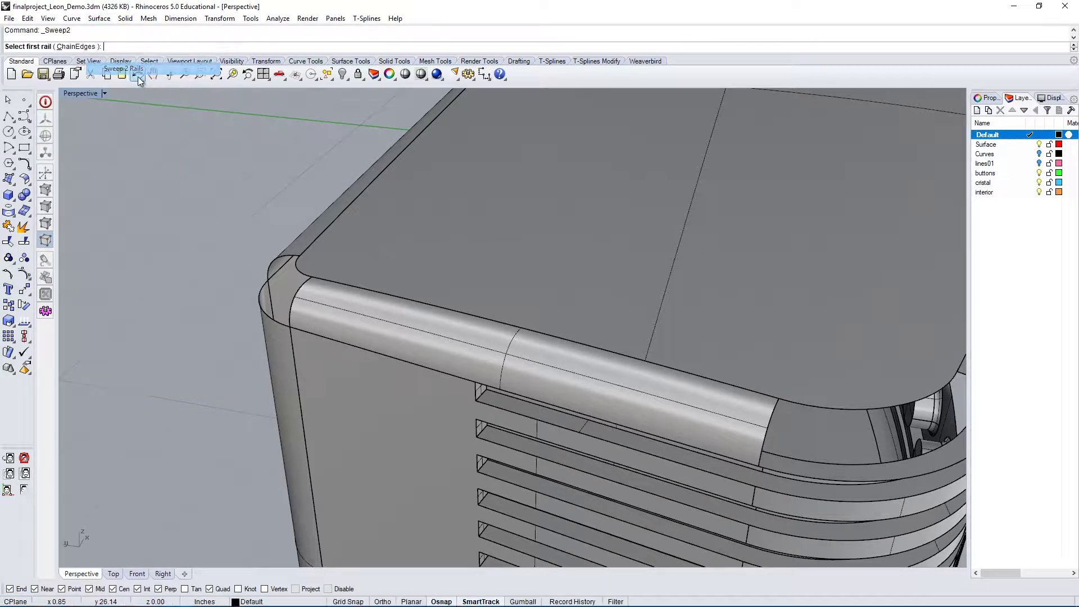
pyautogui.moveTo(337, 224); pyautogui.dragTo(425, 352, button='right')
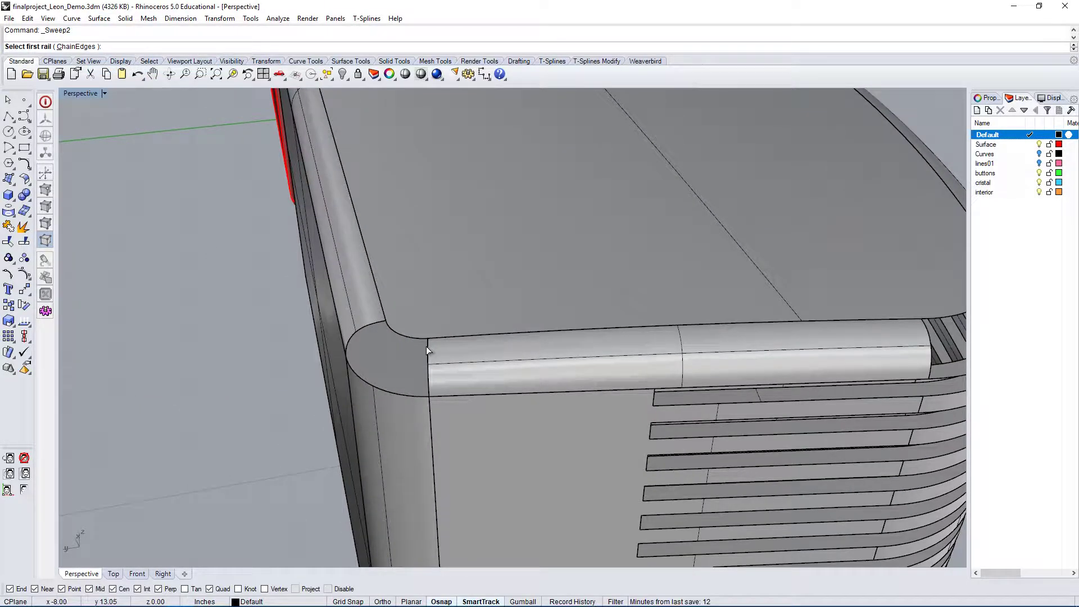
pyautogui.click(427, 346)
pyautogui.click(385, 323)
pyautogui.click(355, 376)
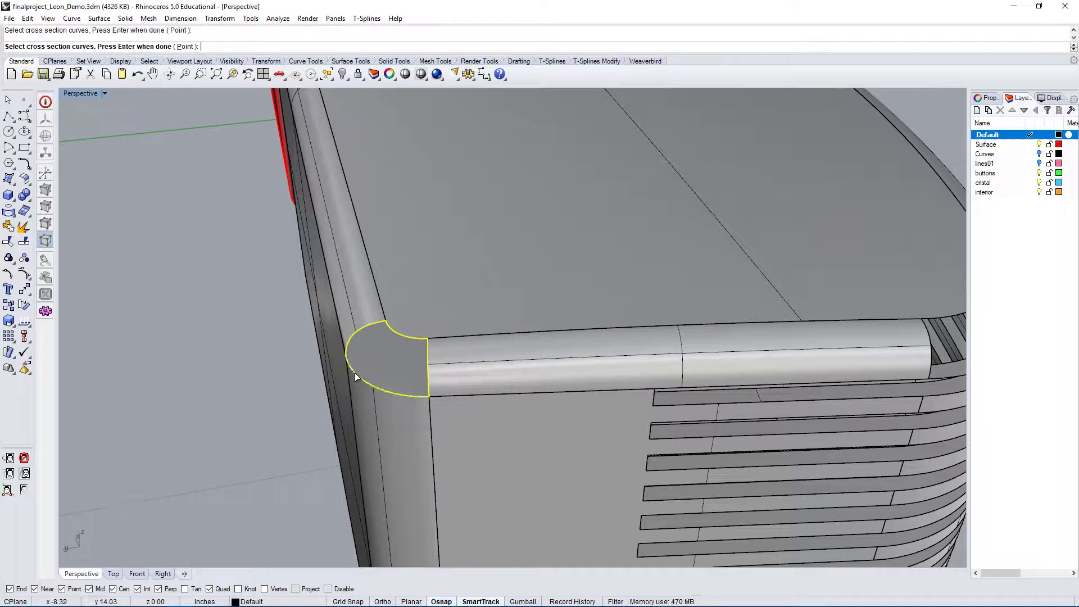
pyautogui.rightClick(366, 377)
pyautogui.moveTo(395, 369); pyautogui.dragTo(466, 337, button='right')
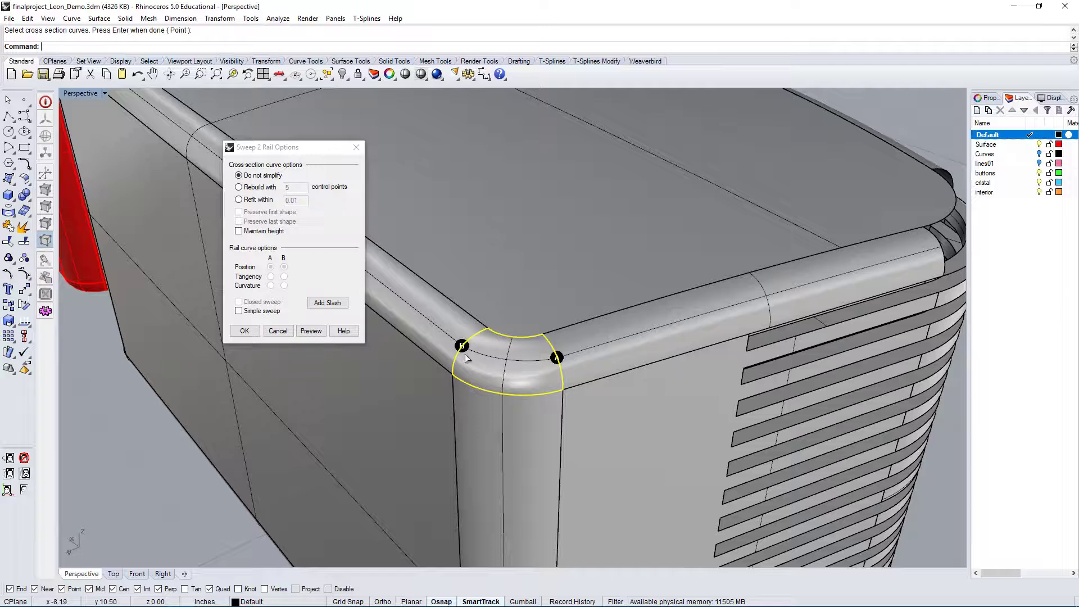
pyautogui.click(278, 331)
# - Rebuild the back corner away from the red body with a two-rail sweep, using the dome and body edges as rails and Tangency on both
pyautogui.rightClick(532, 355)
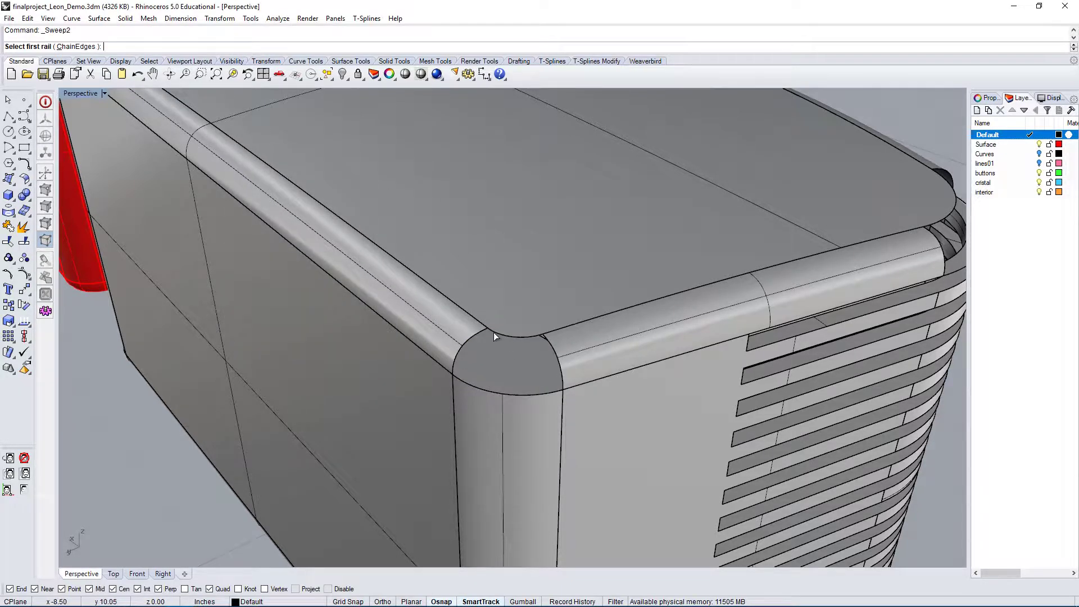
pyautogui.click(494, 333)
pyautogui.click(464, 383)
pyautogui.click(458, 363)
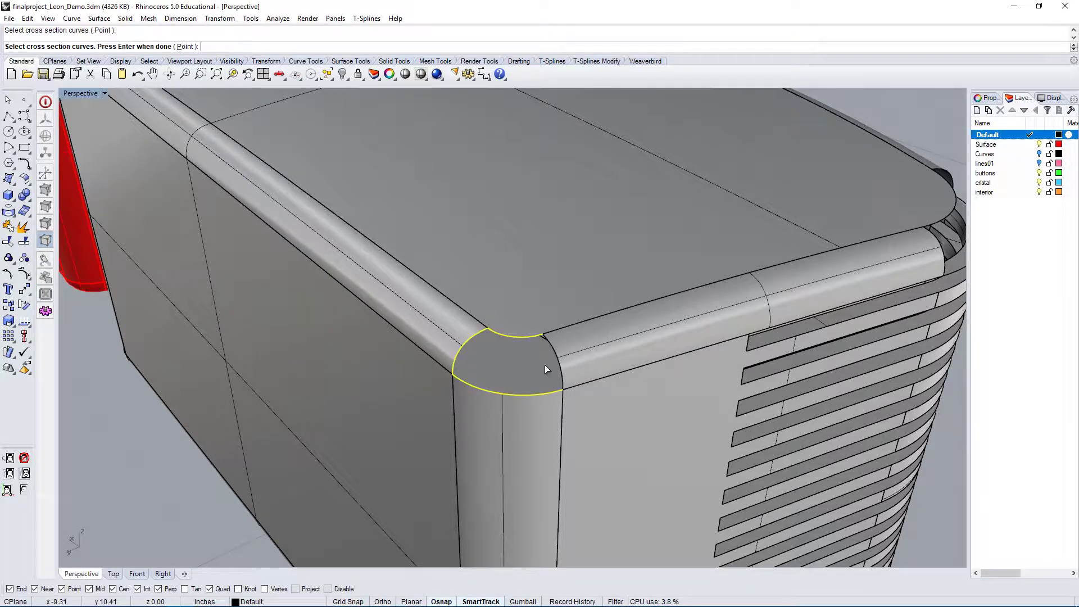
pyautogui.click(562, 374)
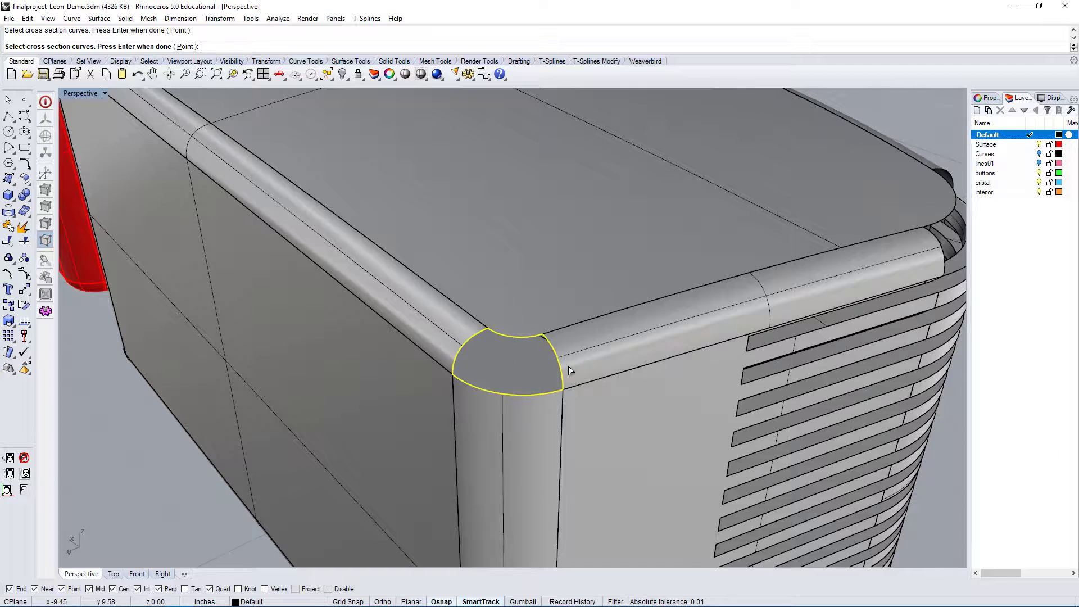
pyautogui.press('Return')
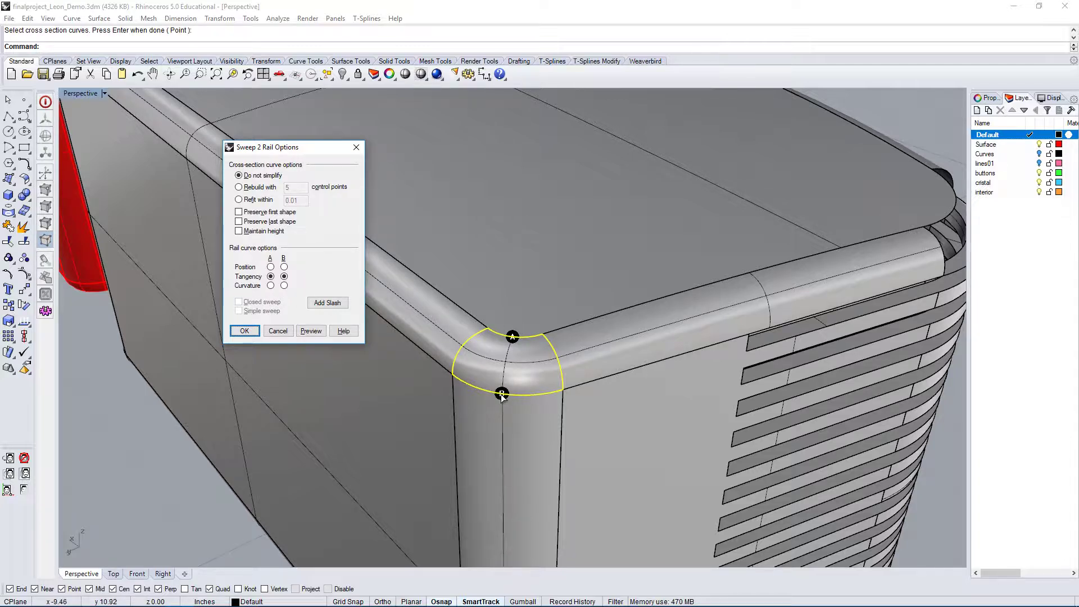
pyautogui.click(245, 331)
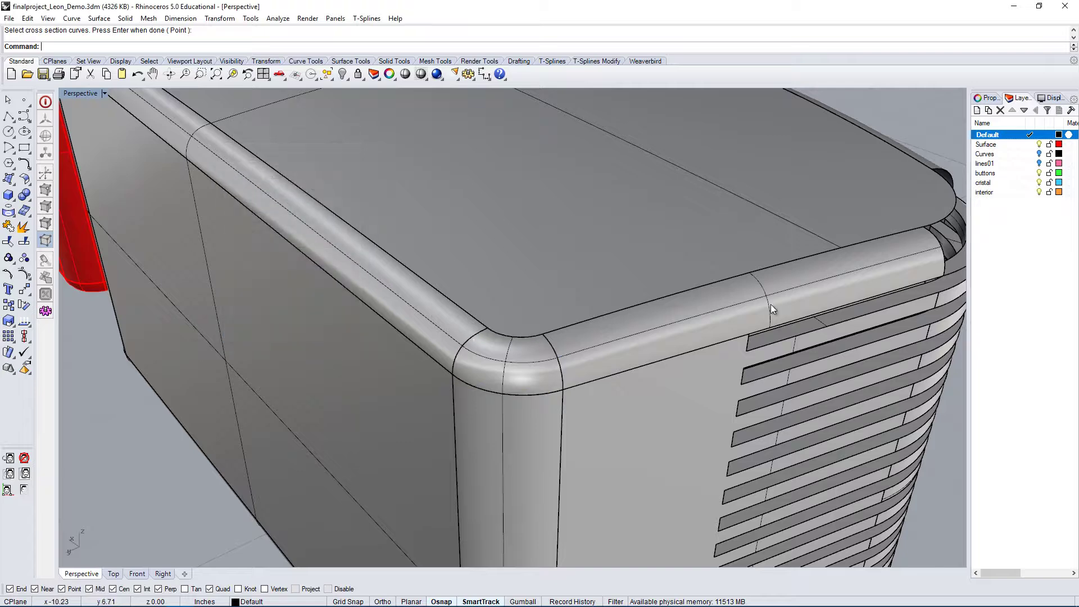
# - Fill the front corner away from the red body with a two-rail sweep between the dome and body edges, with Tangency on both rails
pyautogui.moveTo(770, 308); pyautogui.dragTo(686, 374, button='right')
pyautogui.scroll(3, 772, 429)
pyautogui.scroll(-2, 772, 429)
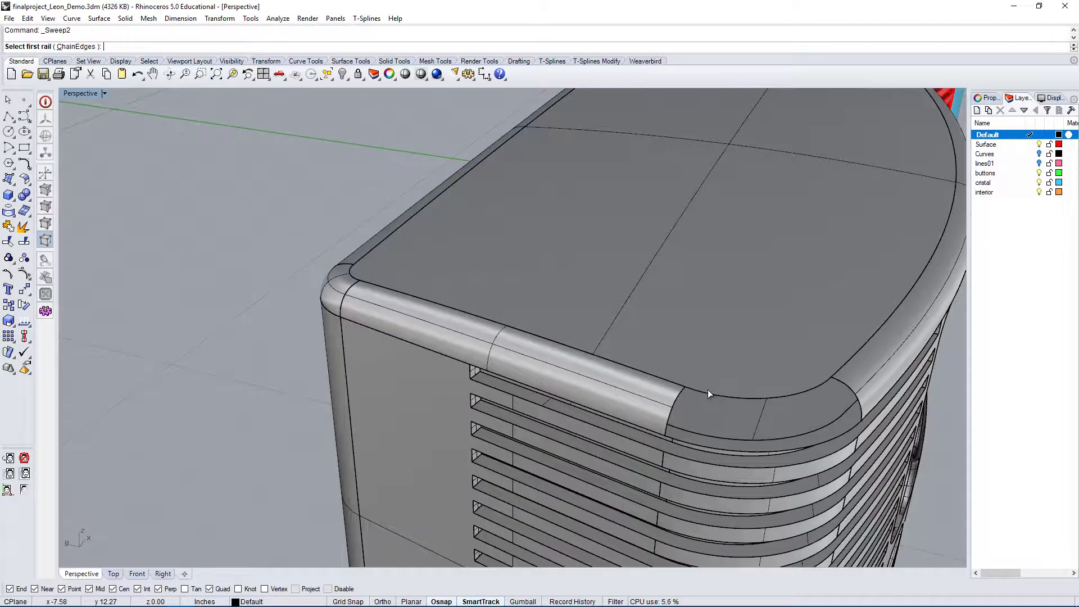
pyautogui.rightClick(707, 389)
pyautogui.click(707, 391)
pyautogui.click(692, 448)
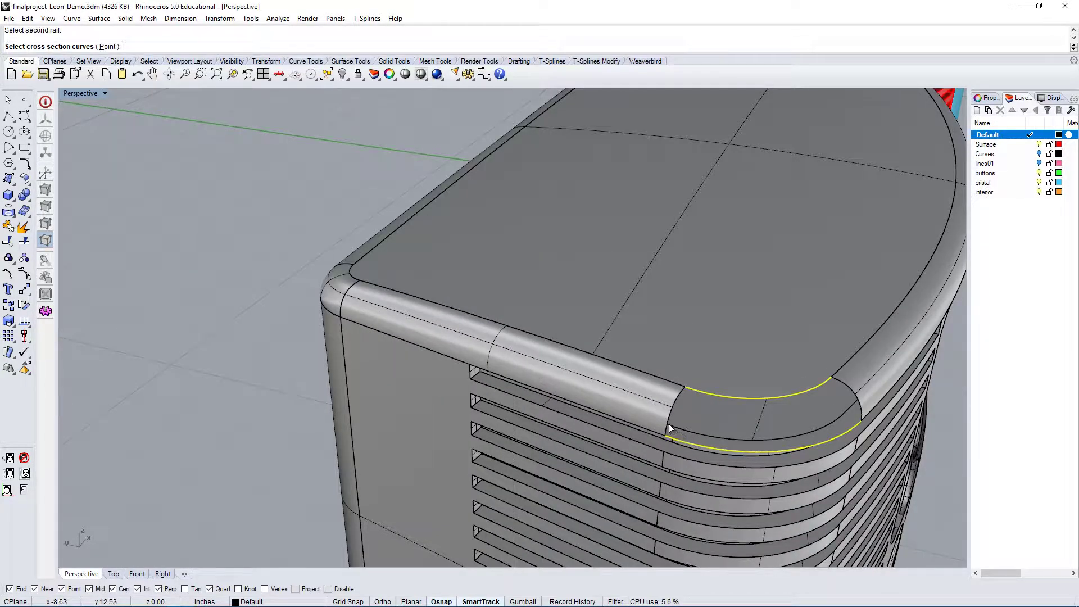
pyautogui.click(667, 430)
pyautogui.press('Return')
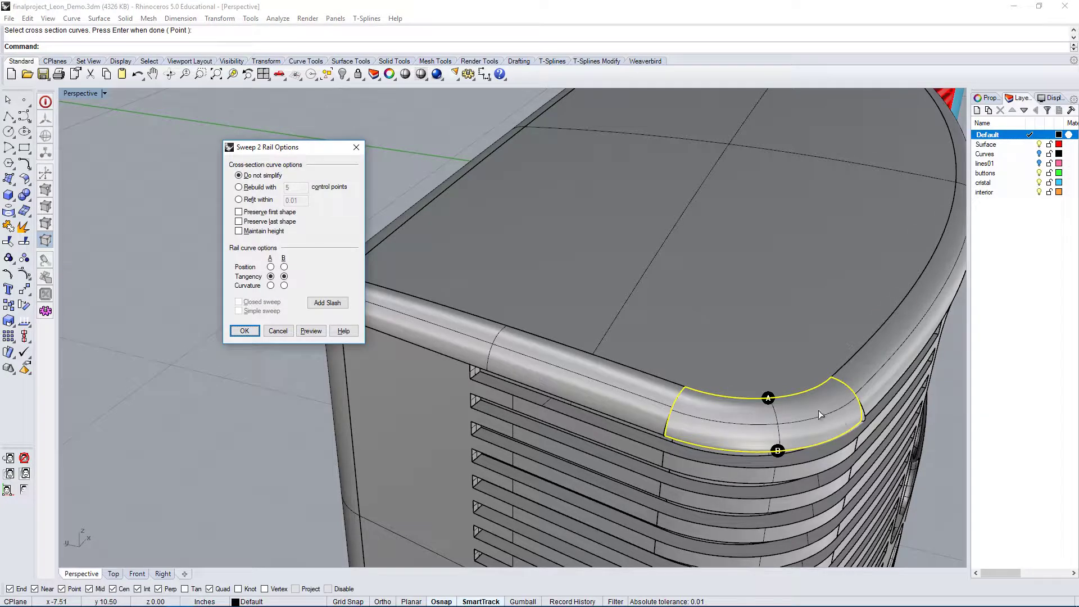
pyautogui.press('Return')
# - Inspect the seam of the newly swept front corner surface and delete that surface
pyautogui.moveTo(838, 355); pyautogui.dragTo(518, 336, button='right')
pyautogui.scroll(-5, 505, 354)
pyautogui.moveTo(494, 373); pyautogui.dragTo(379, 381, button='right')
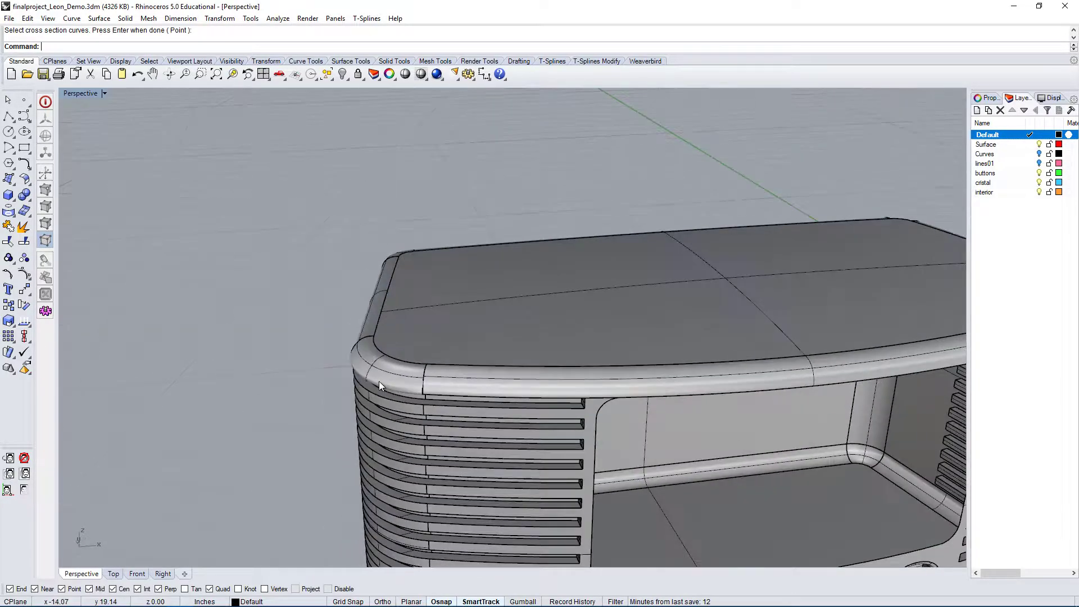
pyautogui.scroll(8, 428, 396)
pyautogui.scroll(-2, 384, 398)
pyautogui.scroll(-2, 91, 357)
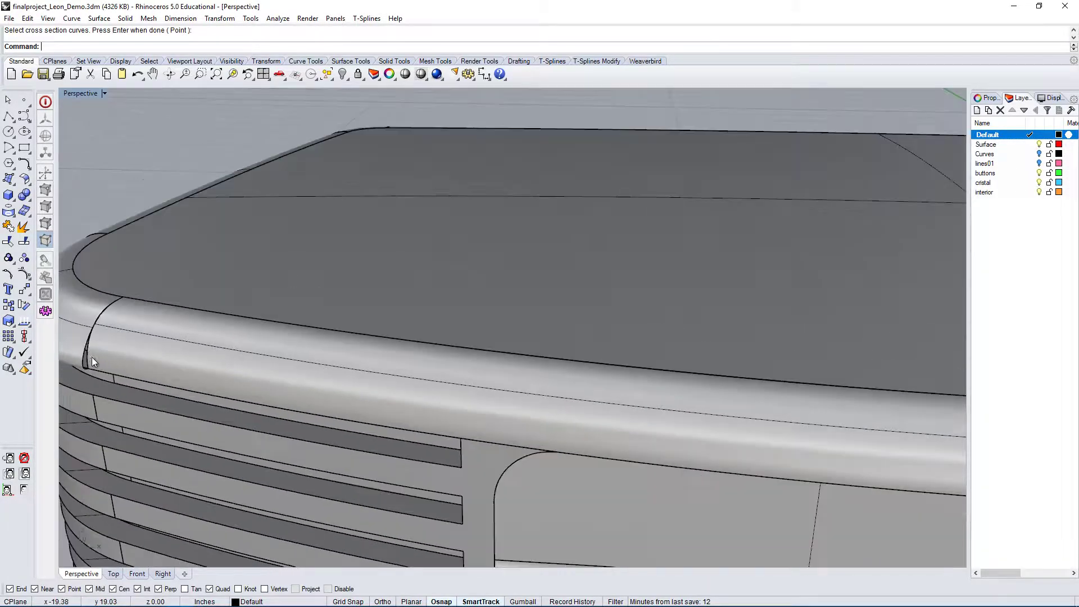
pyautogui.click(106, 331)
pyautogui.press('Return')
pyautogui.moveTo(142, 344); pyautogui.dragTo(177, 333, button='right')
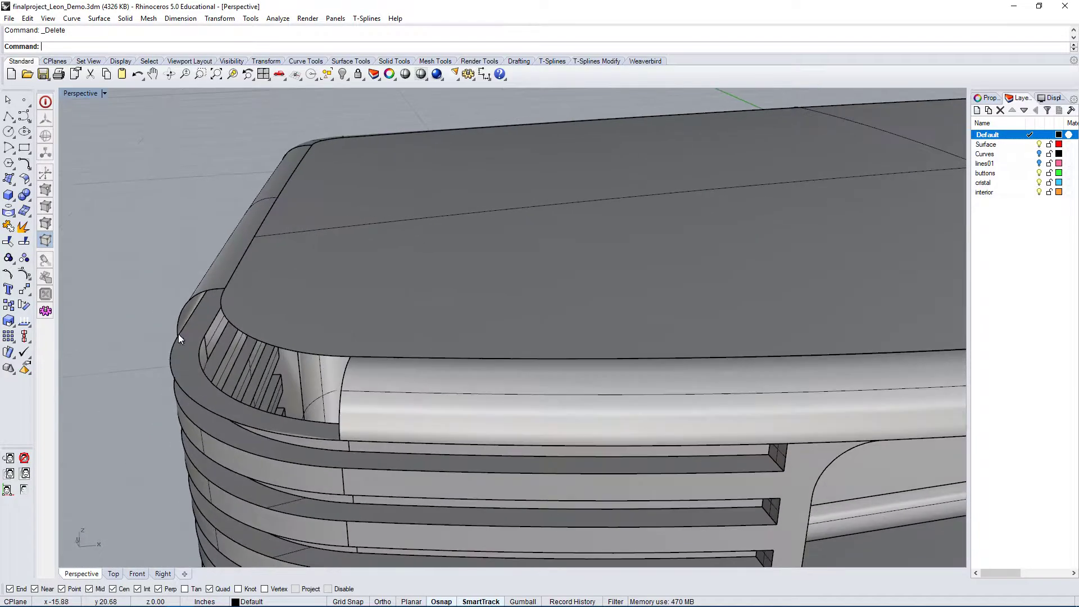
pyautogui.click(179, 330)
pyautogui.click(340, 430)
pyautogui.click(312, 436)
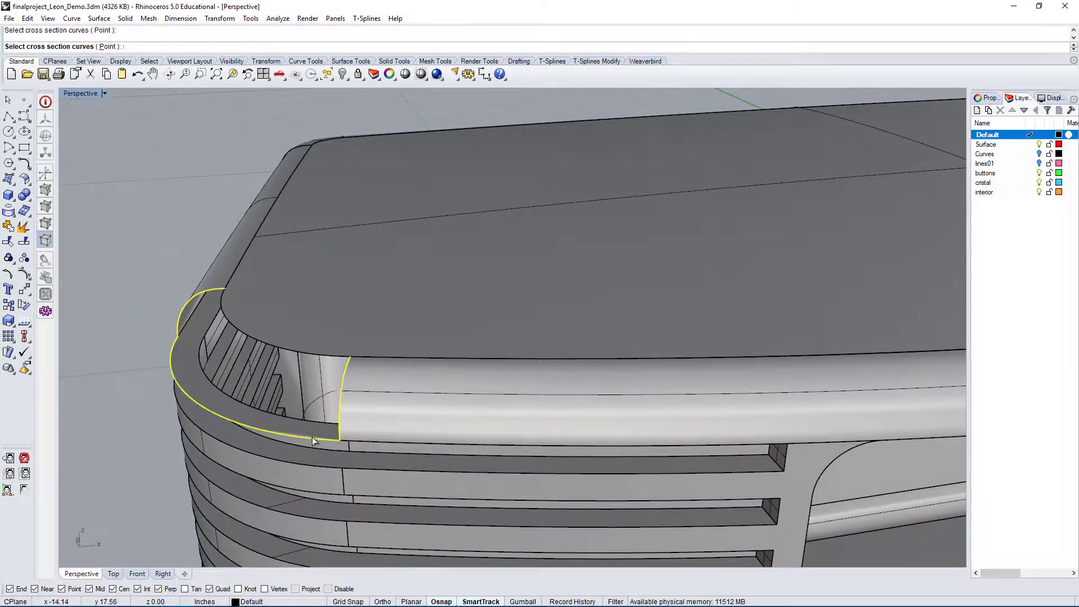
pyautogui.click(330, 353)
pyautogui.press('Return')
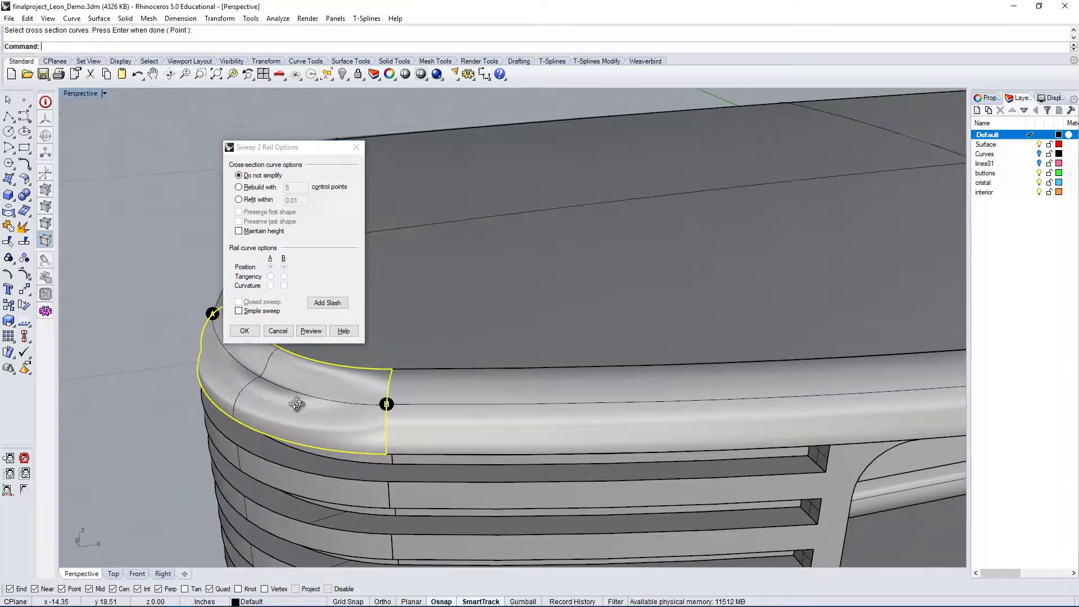
pyautogui.moveTo(328, 433); pyautogui.dragTo(296, 404, button='right')
pyautogui.moveTo(284, 144); pyautogui.dragTo(310, 125)
pyautogui.click(307, 312)
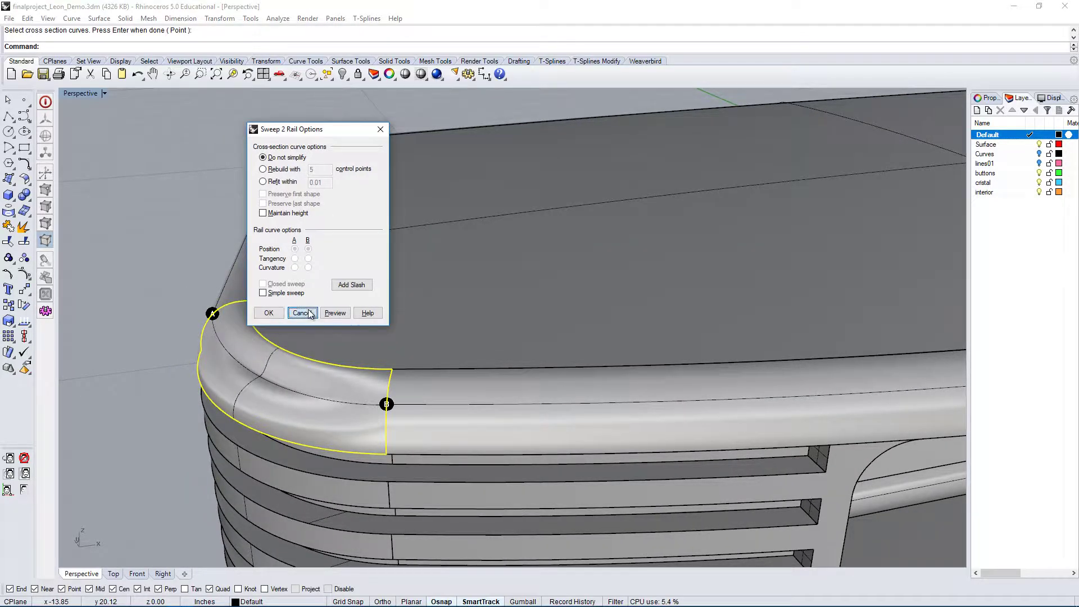
# - Sweep the front corner along the dome and body edges as rails, with Tangency on the dome rail and Position on the body rail
pyautogui.press('Return')
pyautogui.click(377, 369)
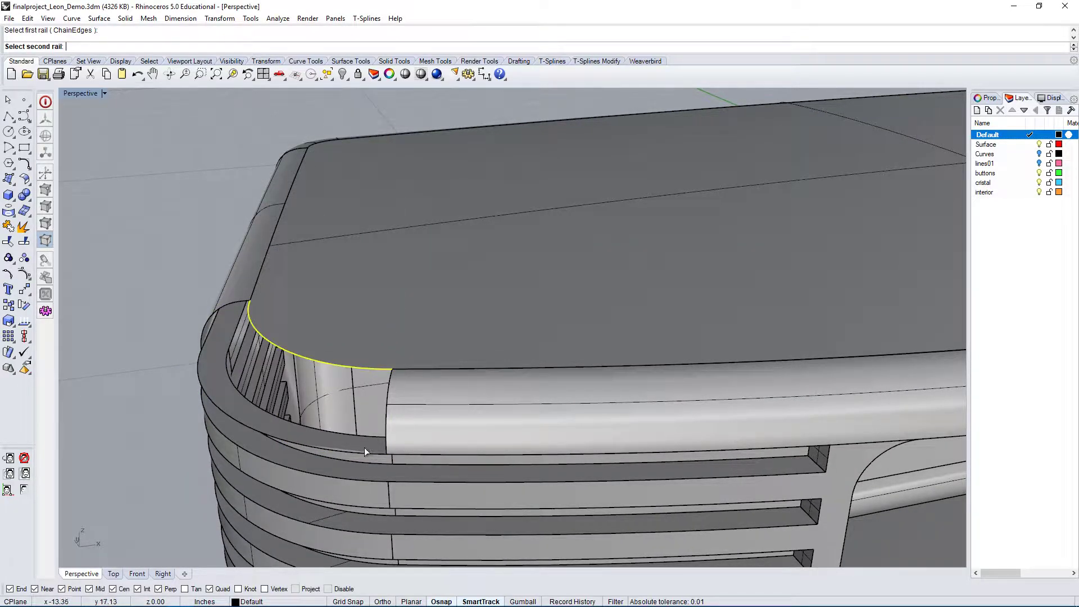
pyautogui.click(360, 449)
pyautogui.click(388, 430)
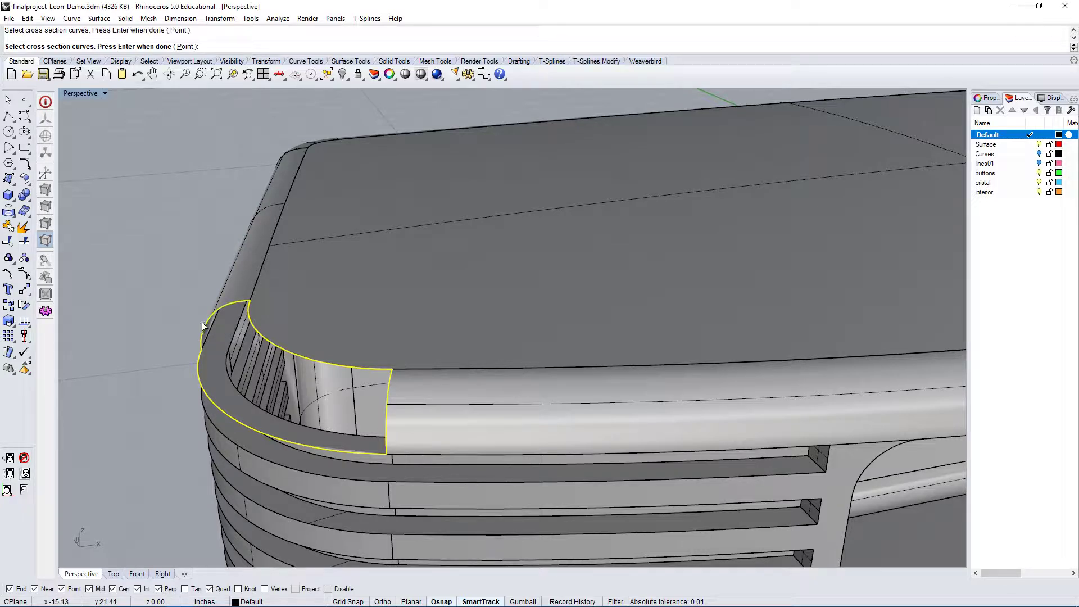
pyautogui.press('Return')
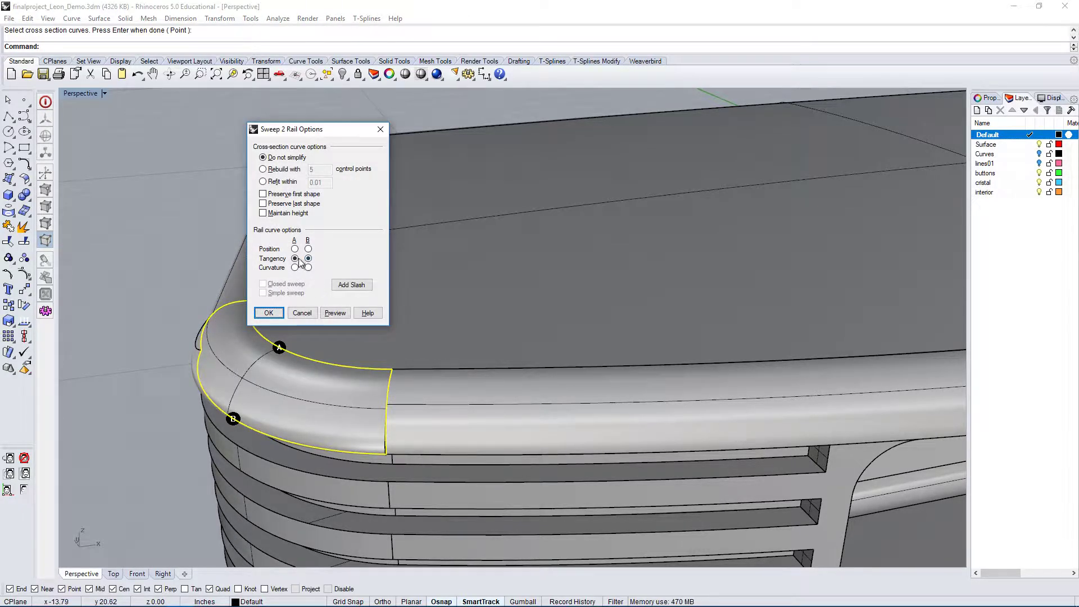
pyautogui.click(308, 249)
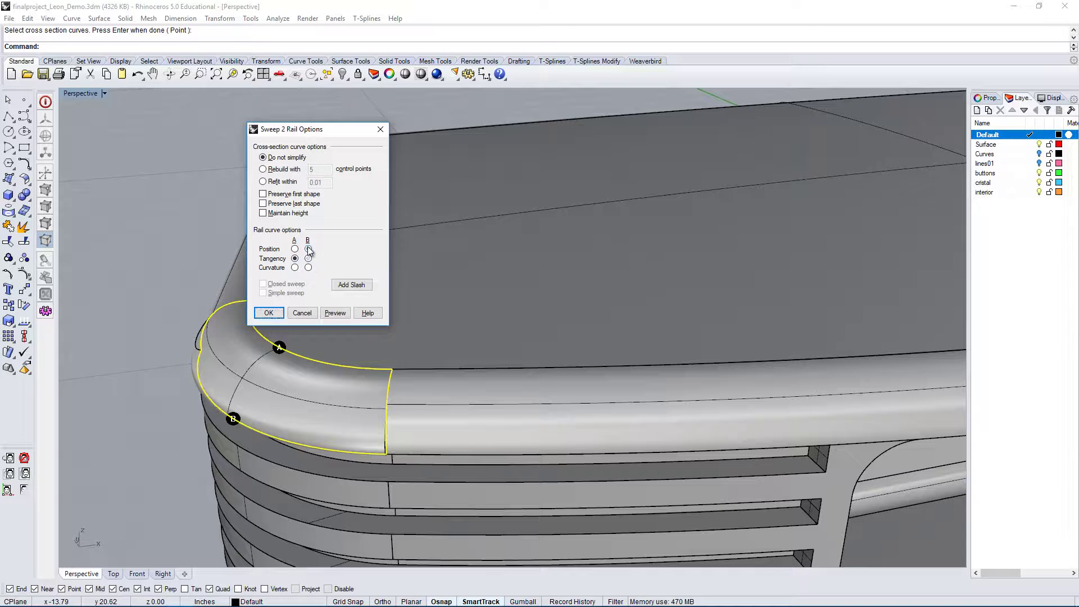
pyautogui.click(270, 314)
# - Mirror copies of the rebuilt front and back corner surfaces across the body's centre line into the open corners facing the red body
pyautogui.moveTo(264, 362); pyautogui.dragTo(669, 313, button='right')
pyautogui.scroll(-5, 182, 182)
pyautogui.scroll(3, 167, 160)
pyautogui.click(168, 158)
pyautogui.scroll(1, 193, 187)
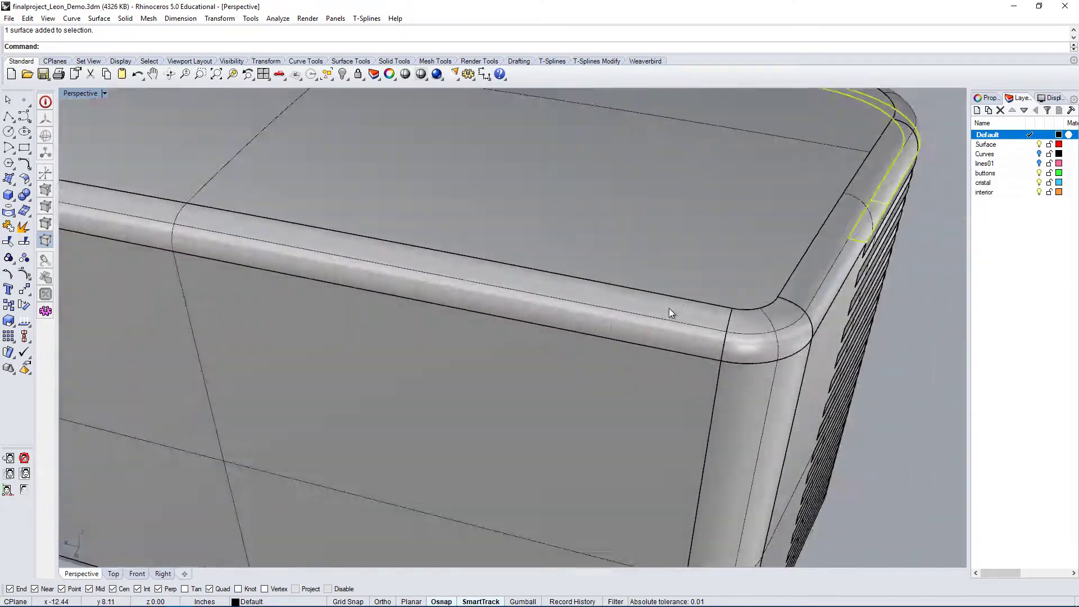
pyautogui.scroll(-5, 669, 313)
pyautogui.moveTo(362, 320); pyautogui.dragTo(175, 177, button='right')
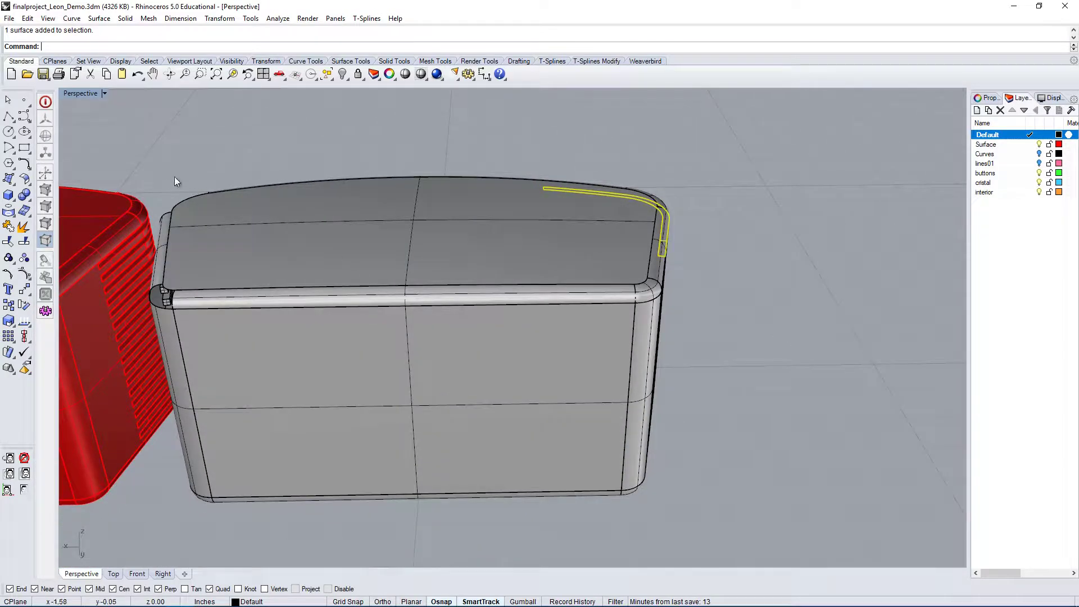
pyautogui.click(659, 261)
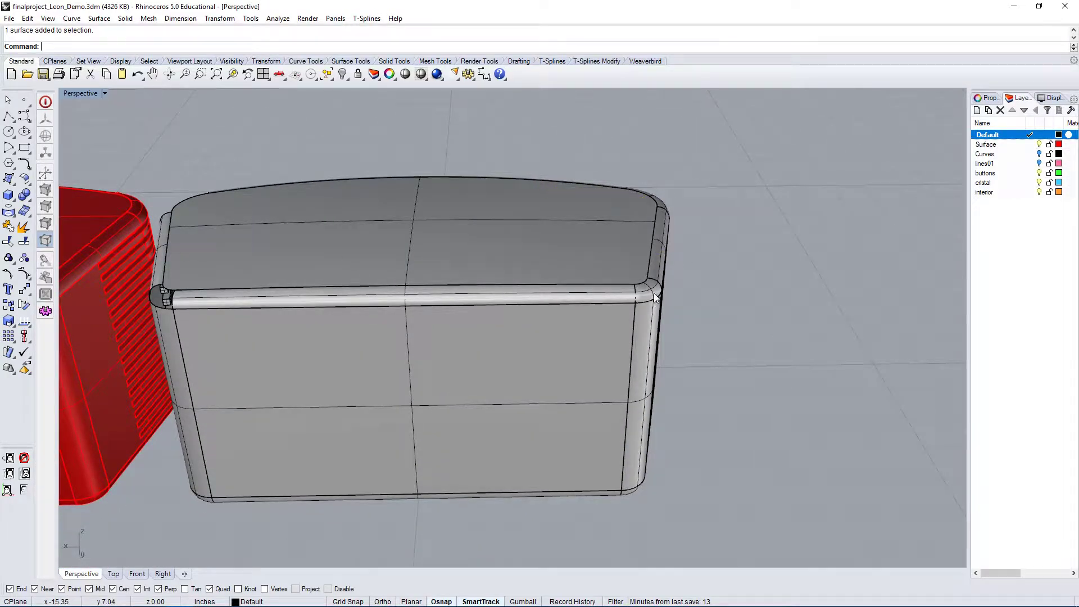
pyautogui.keyDown('shift'); pyautogui.click(659, 198); pyautogui.keyUp('shift')
pyautogui.keyDown('ctrl'); pyautogui.click(612, 217); pyautogui.keyUp('ctrl')
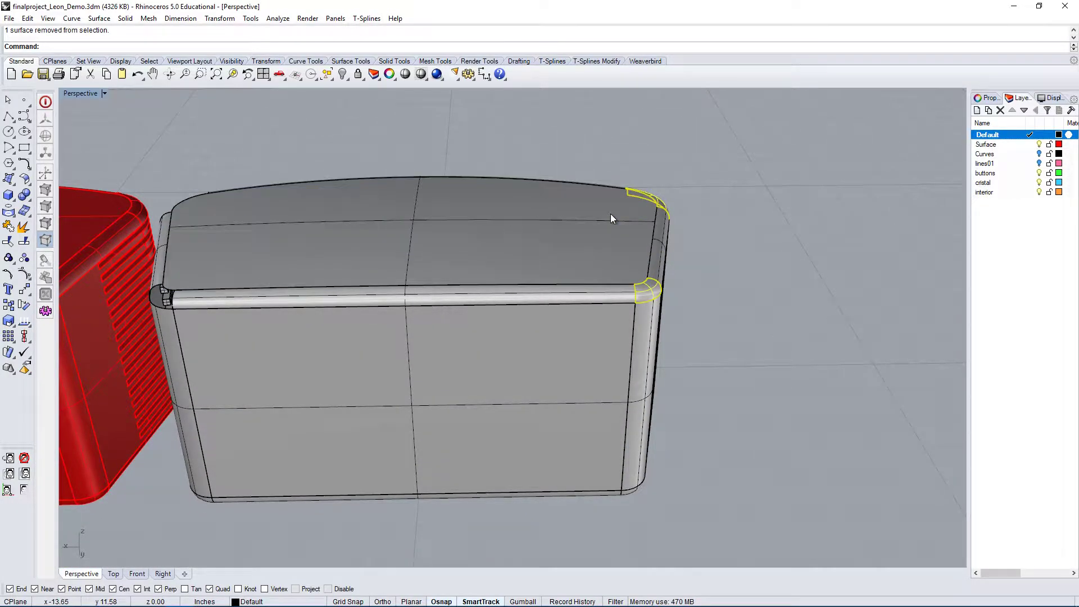
pyautogui.write('mirror')
pyautogui.press('Return')
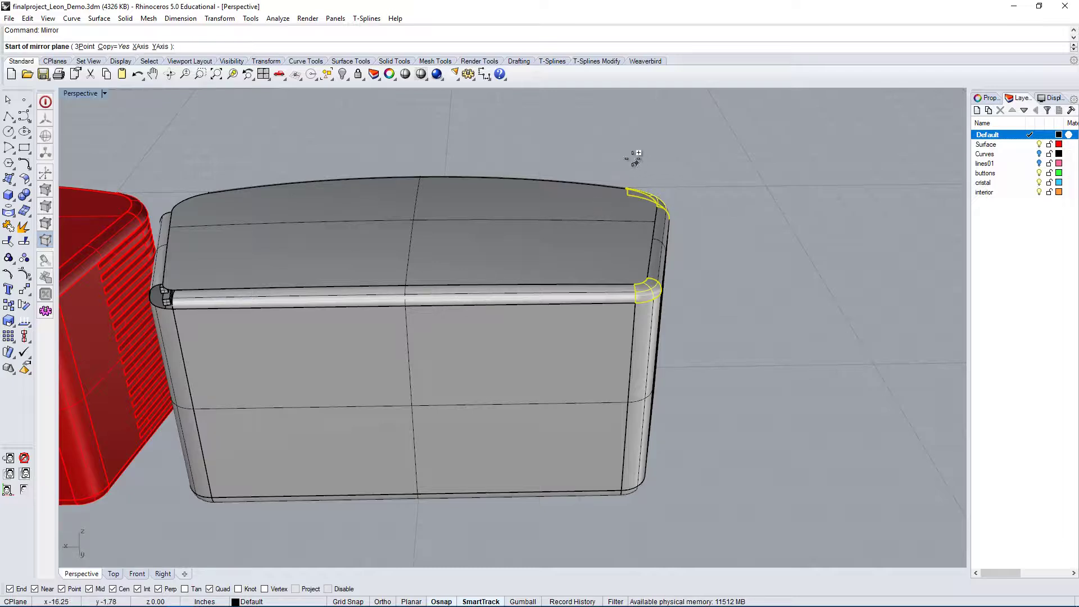
pyautogui.click(405, 284)
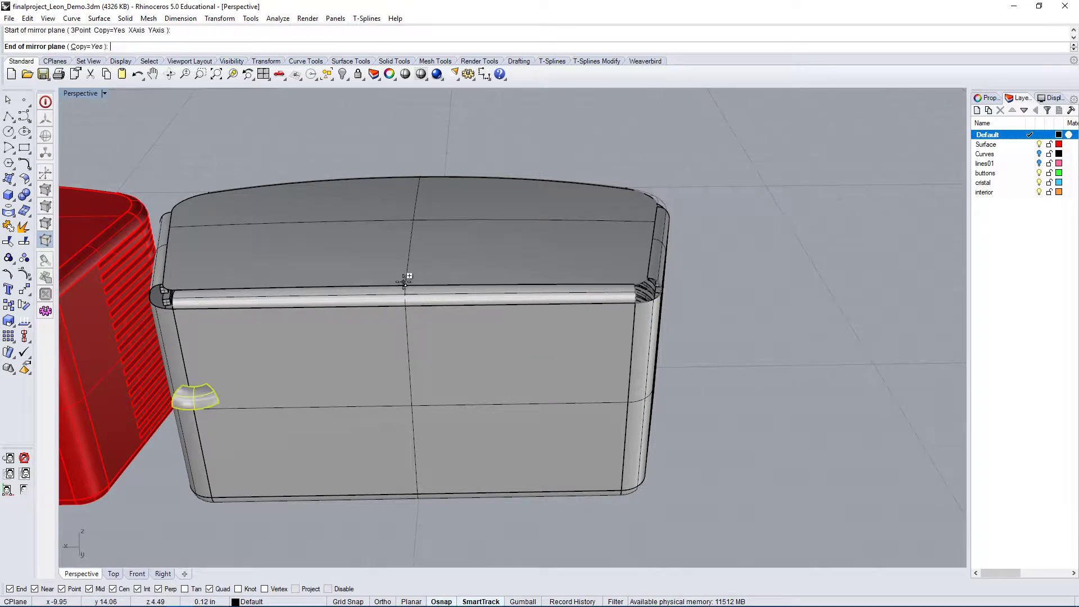
pyautogui.click(397, 534)
pyautogui.moveTo(357, 467); pyautogui.dragTo(369, 332, button='right')
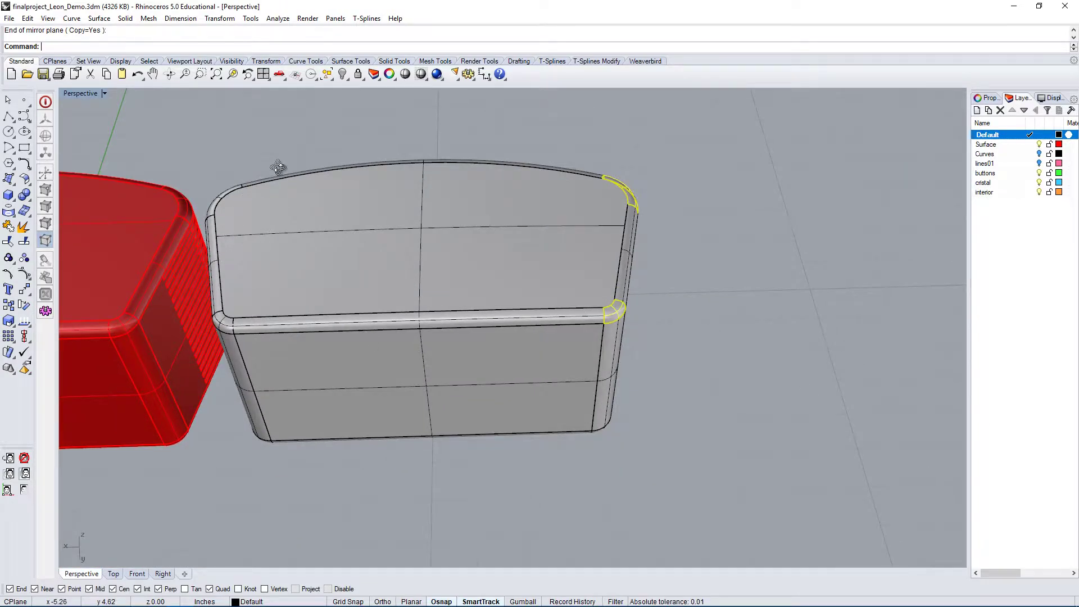
# - Join all surfaces of the grey radio body and check the result from the front
pyautogui.moveTo(278, 167); pyautogui.dragTo(221, 183, button='right')
pyautogui.moveTo(200, 133); pyautogui.dragTo(548, 344)
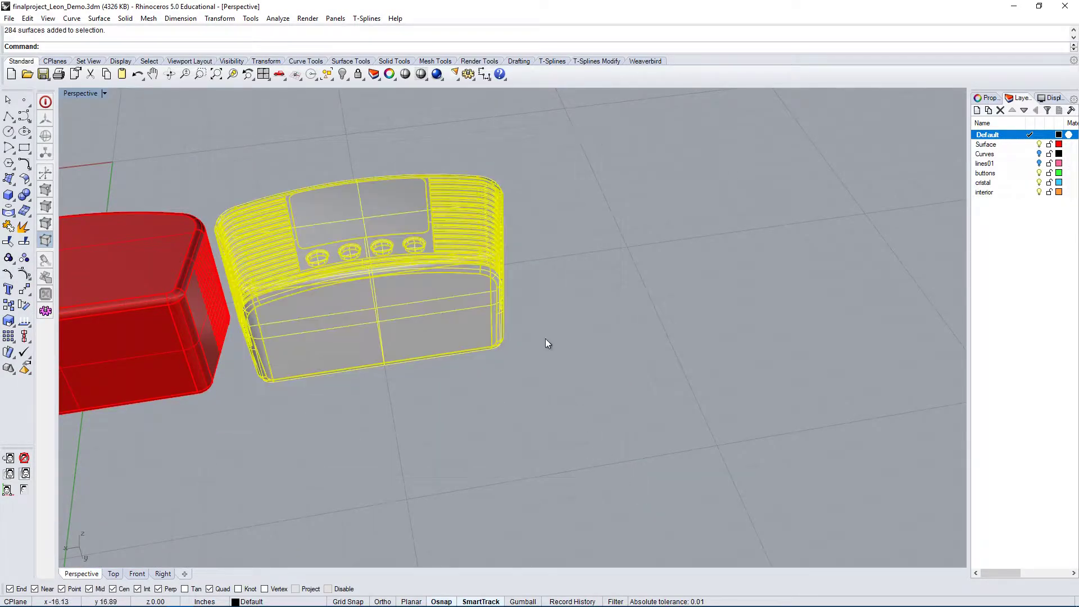
pyautogui.write('Join')
pyautogui.press('Return')
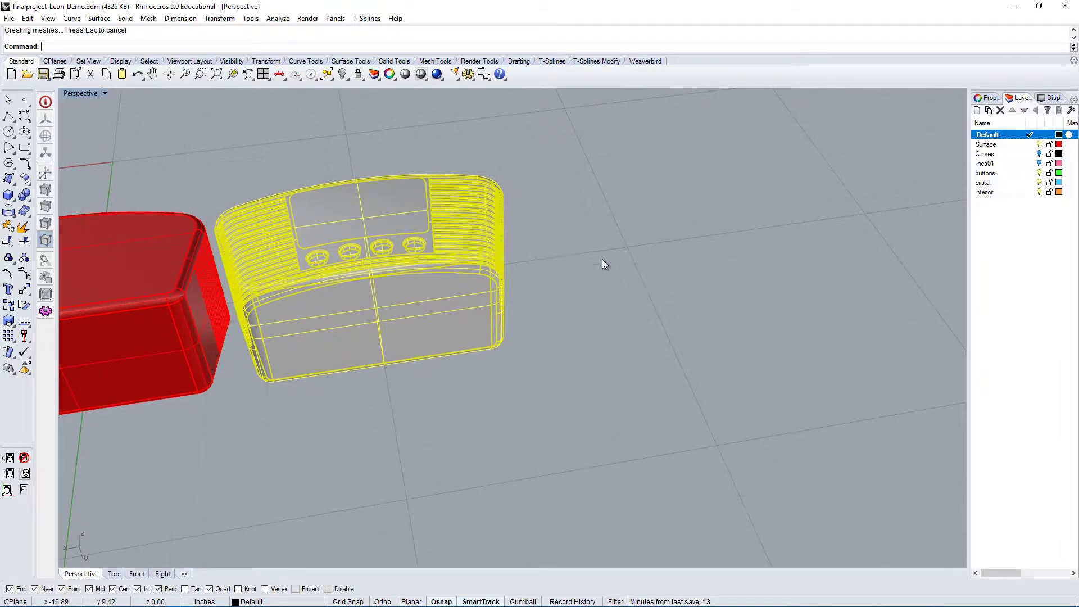
pyautogui.moveTo(603, 259); pyautogui.dragTo(640, 253, button='right')
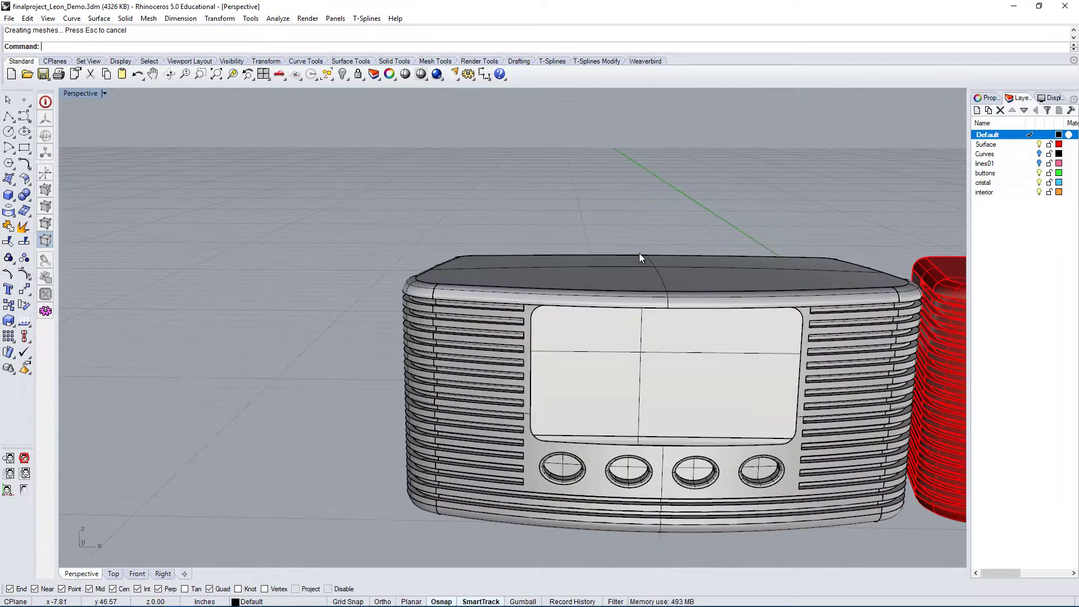
pyautogui.moveTo(664, 293); pyautogui.dragTo(468, 301, button='right')
pyautogui.scroll(-8, 468, 301)
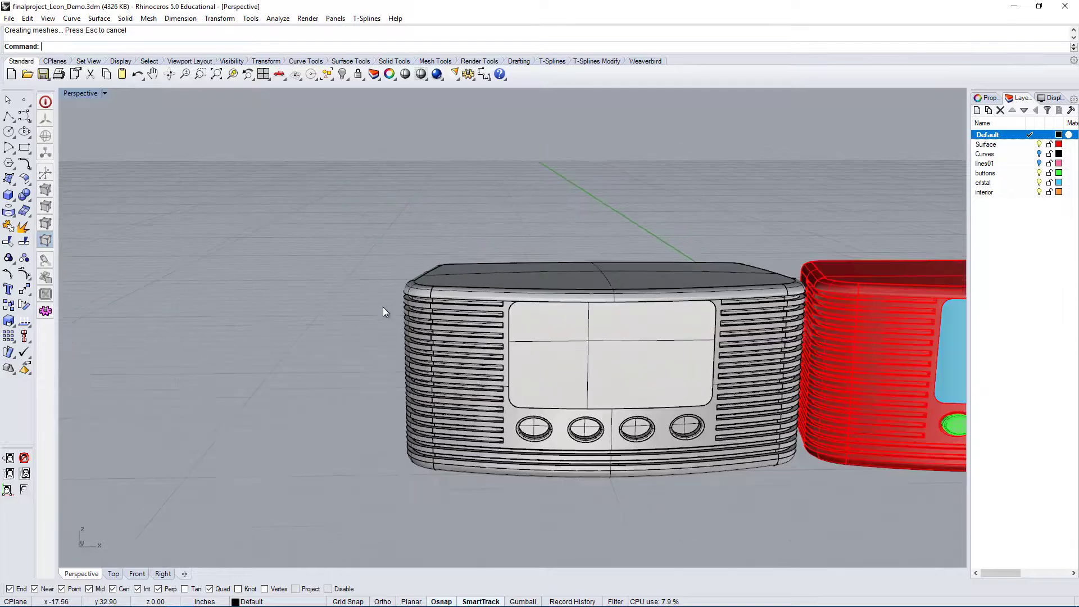
# - Compare the joined grey radio body's domed top and rounded edges with the neighbouring red radio from the front and from above
pyautogui.moveTo(437, 264); pyautogui.dragTo(573, 321, button='right')
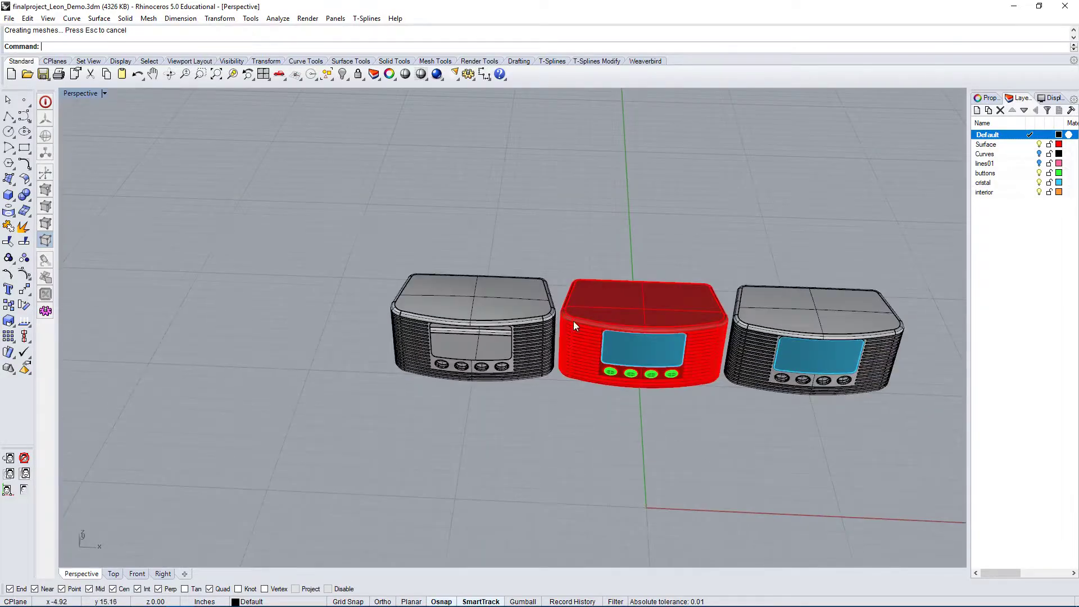
pyautogui.scroll(4, 652, 257)
pyautogui.moveTo(662, 302); pyautogui.dragTo(529, 302, button='right')
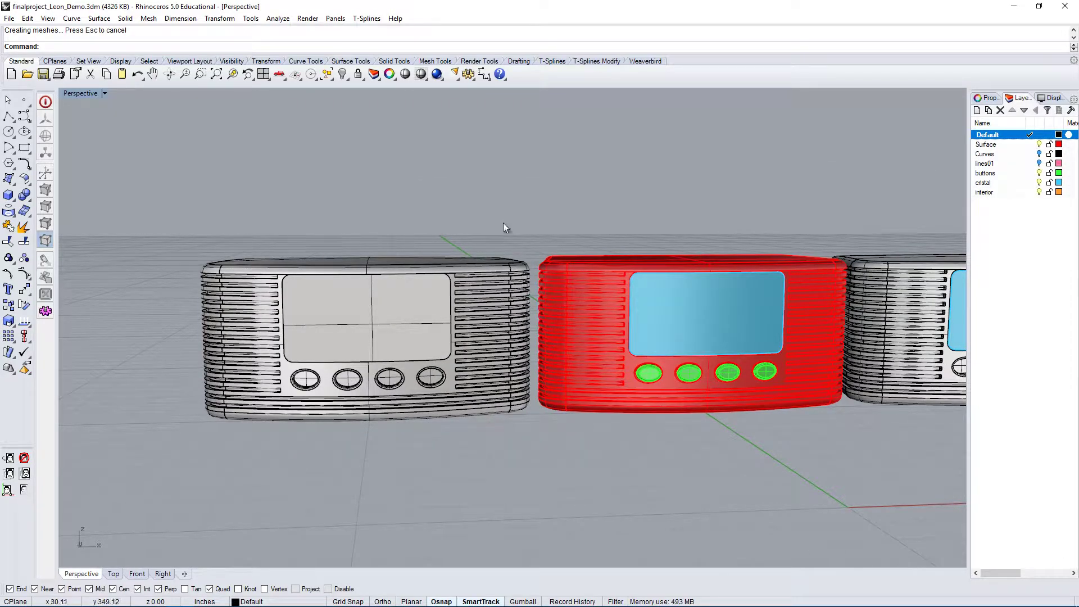
pyautogui.moveTo(505, 226); pyautogui.dragTo(388, 314, button='right')
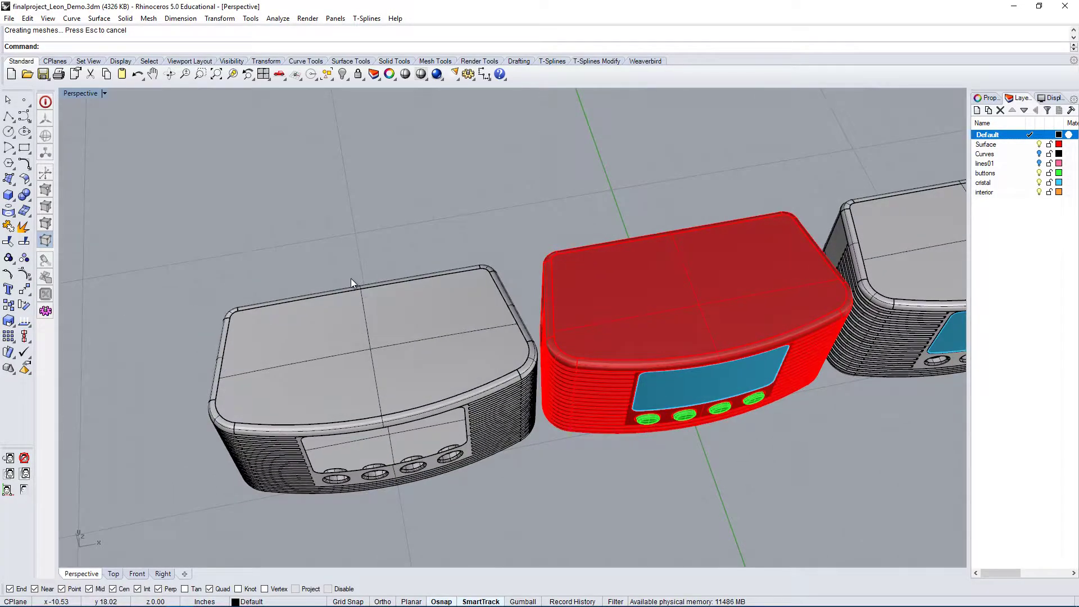
pyautogui.moveTo(382, 421); pyautogui.dragTo(570, 285, button='right')
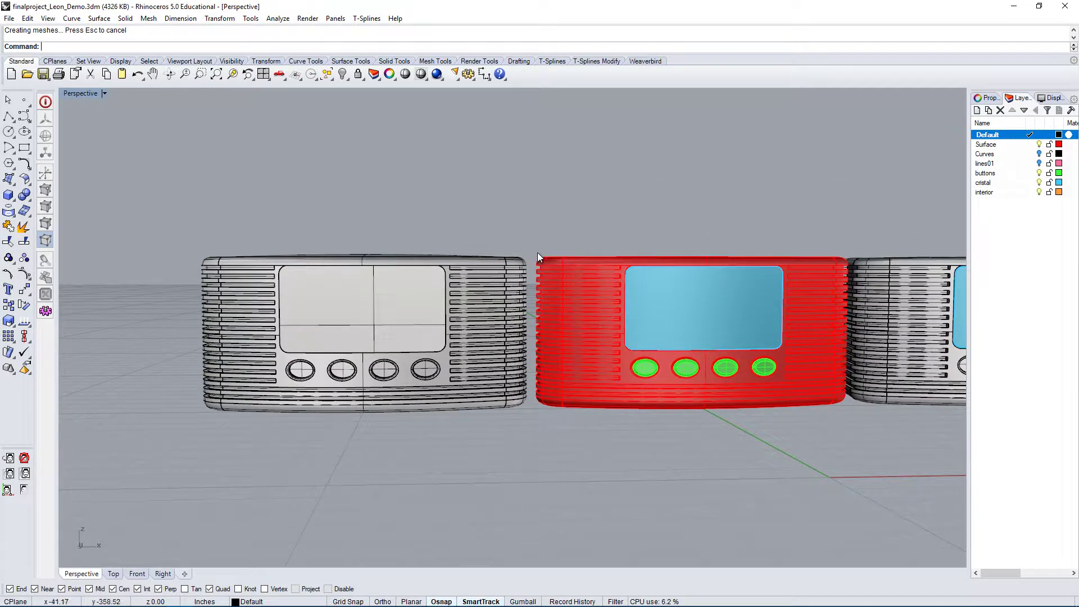
pyautogui.moveTo(524, 258); pyautogui.dragTo(470, 268, button='right')
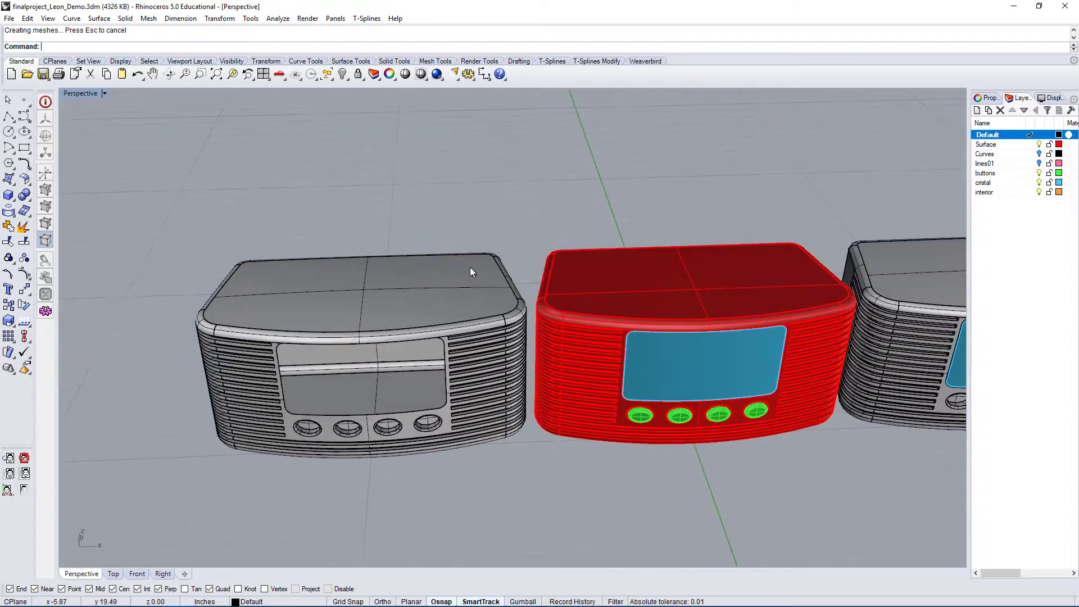
pyautogui.moveTo(259, 309); pyautogui.dragTo(450, 307, button='right')
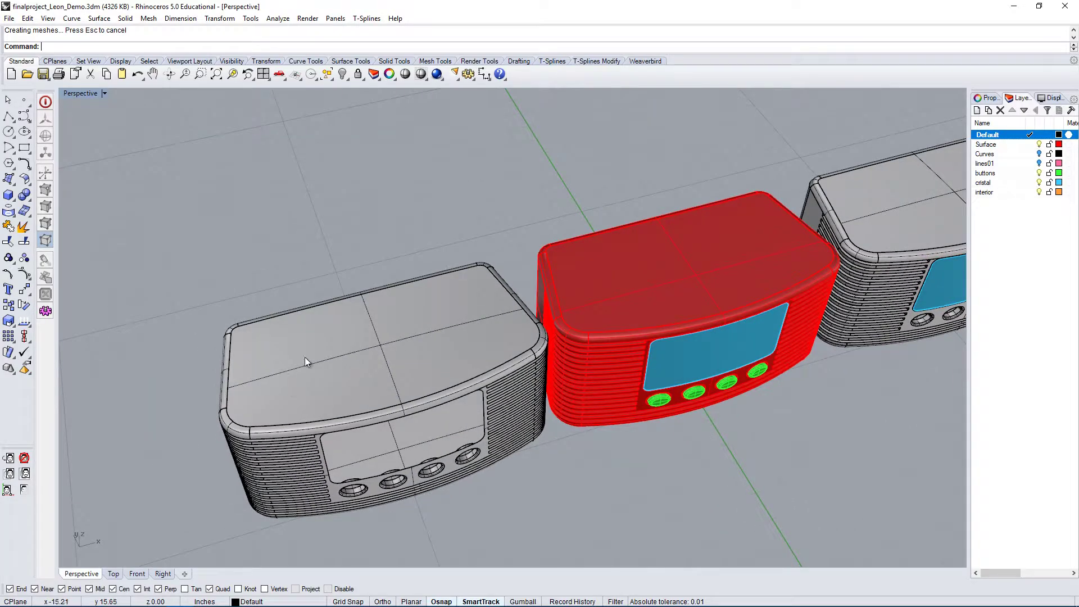
pyautogui.moveTo(487, 347); pyautogui.dragTo(423, 202, button='right')
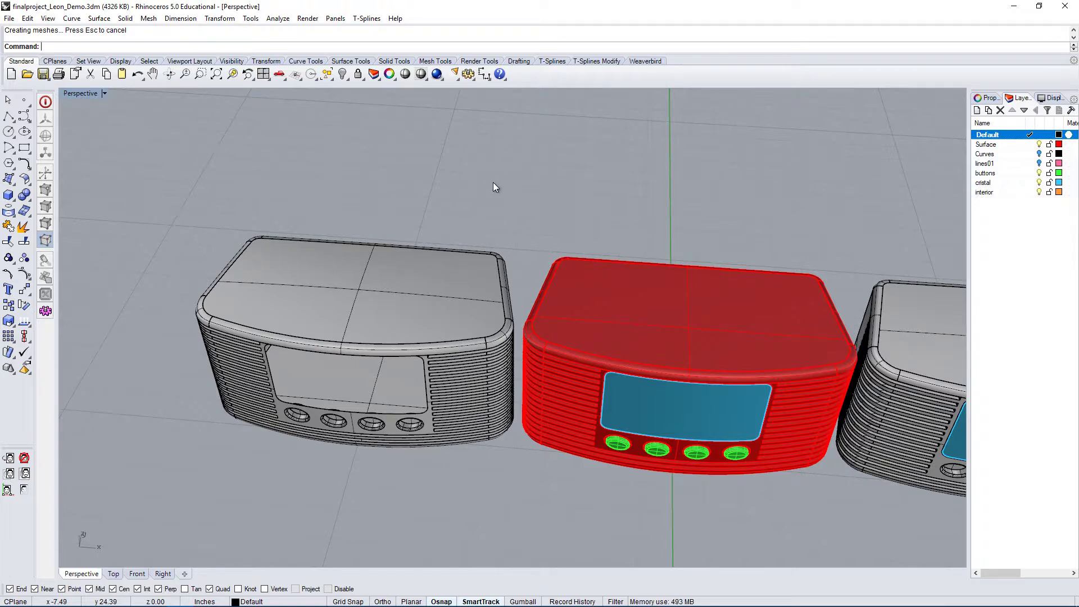